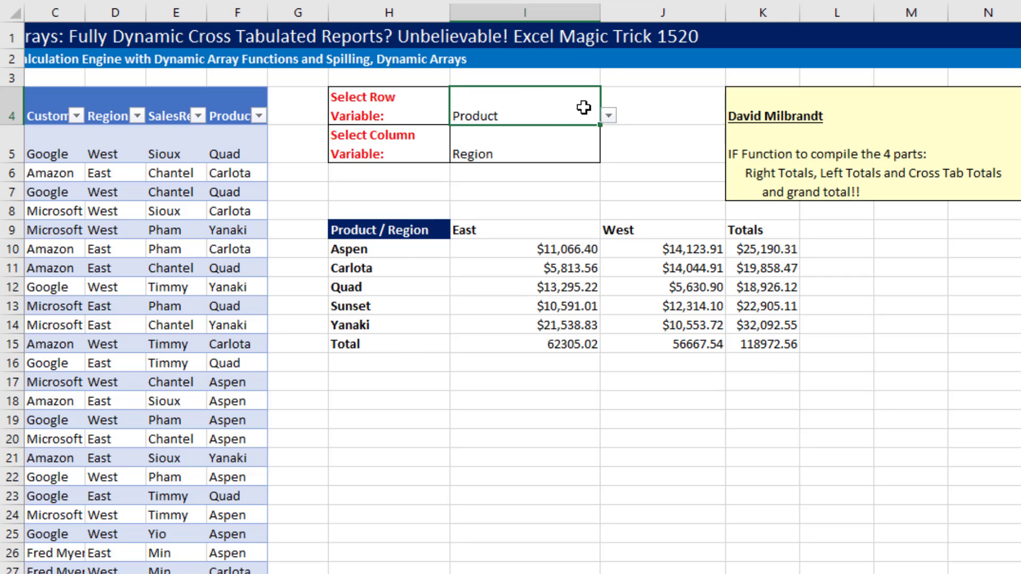
Set the finished report's row variable to Customer and column variable to Product, and open its cross-tab formula for inspection
click(609, 115)
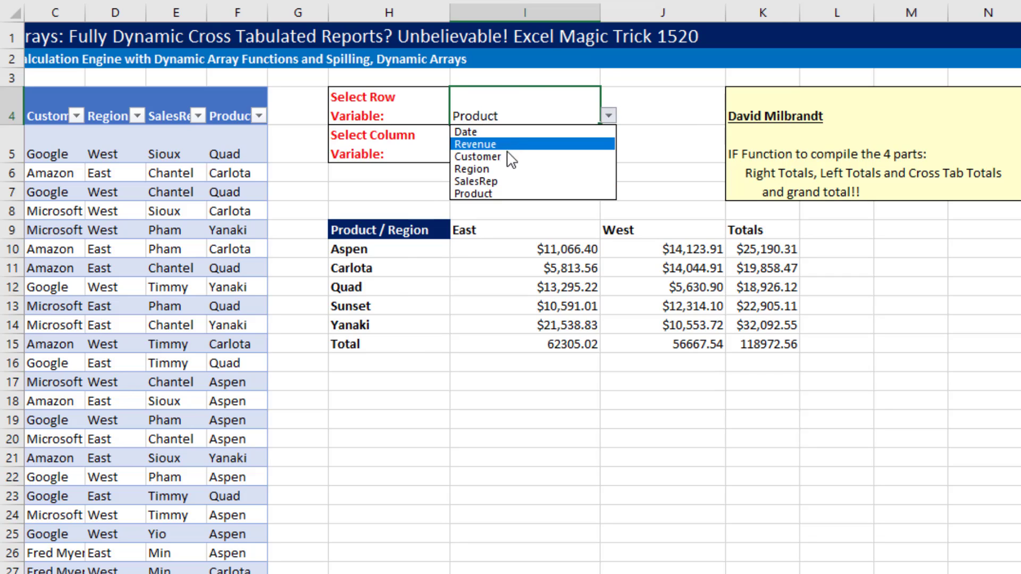
click(508, 157)
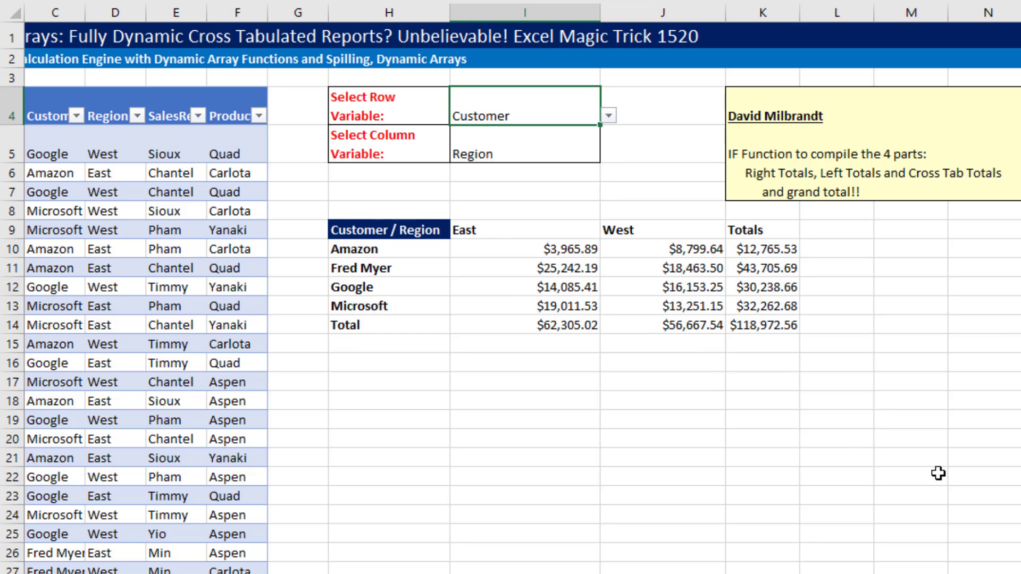
click(584, 147)
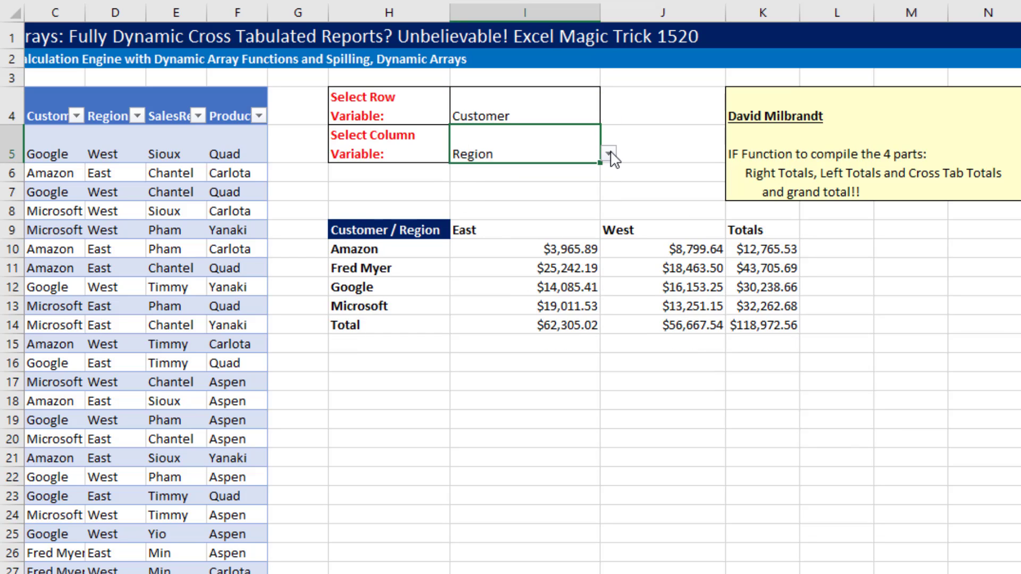
click(609, 154)
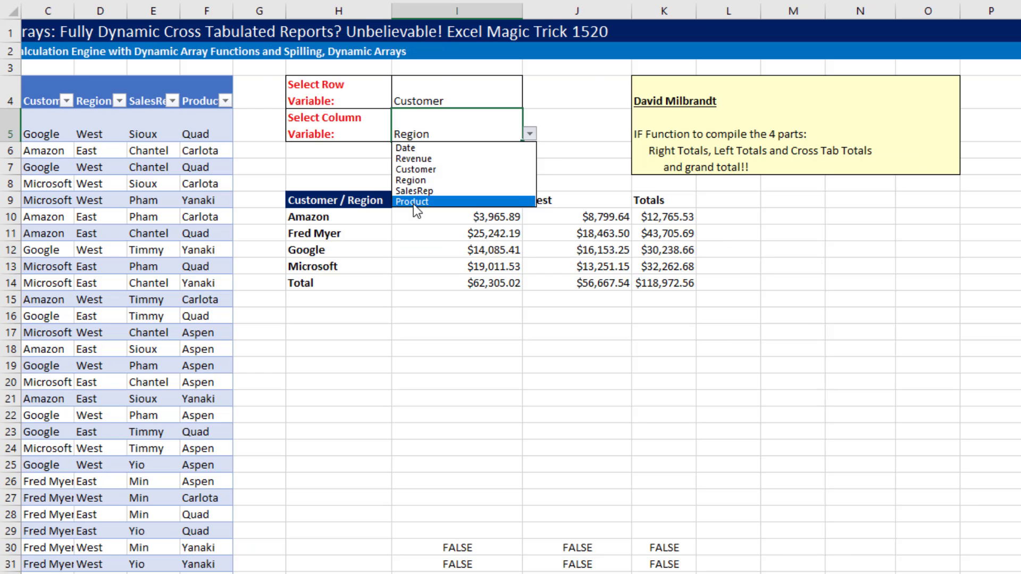
click(473, 231)
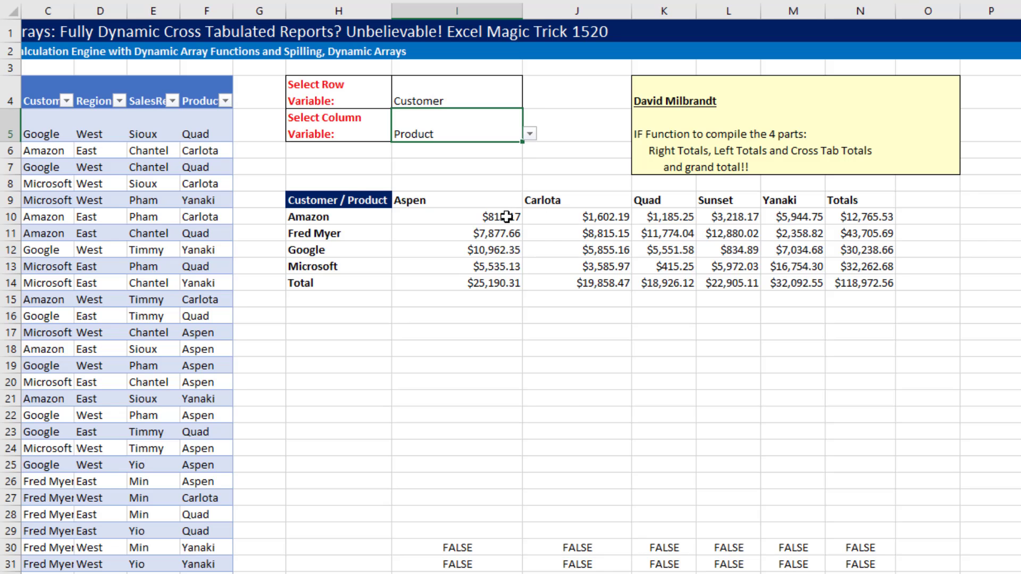
key(F2)
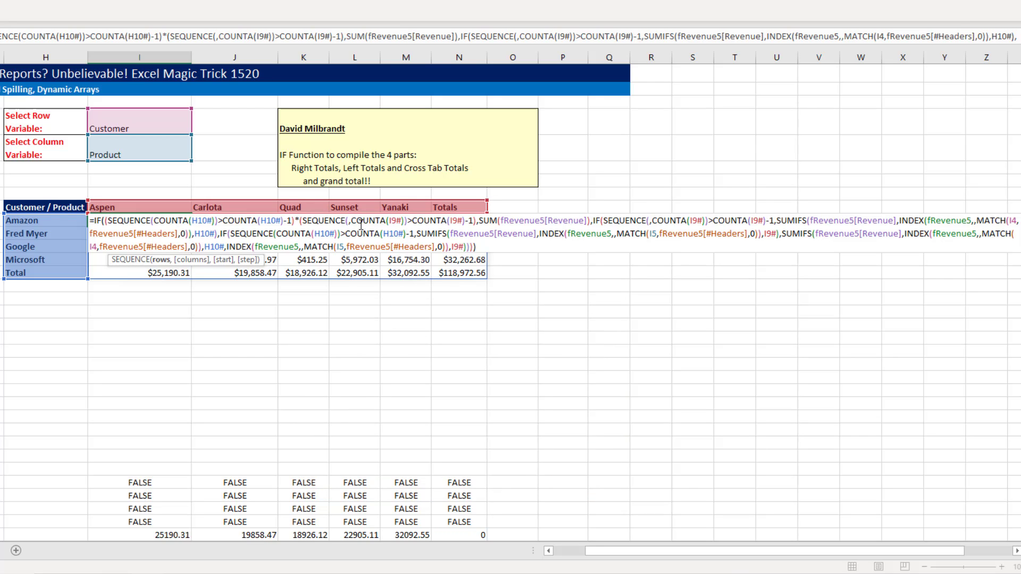
drag(354, 215, 465, 220)
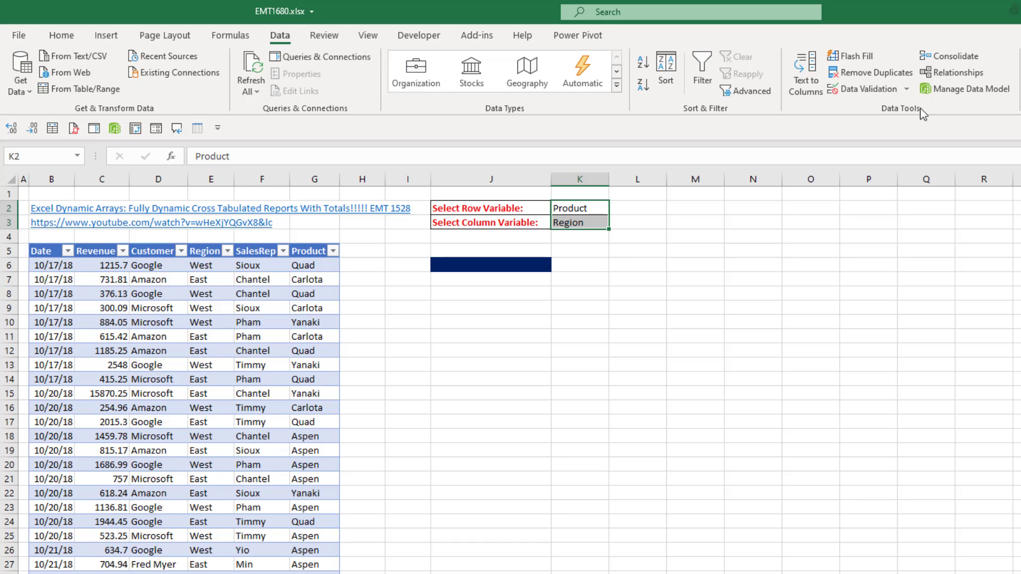
Add list data validation to K2:K3, using the table headers from Customer to Product as the source
click(881, 95)
click(453, 383)
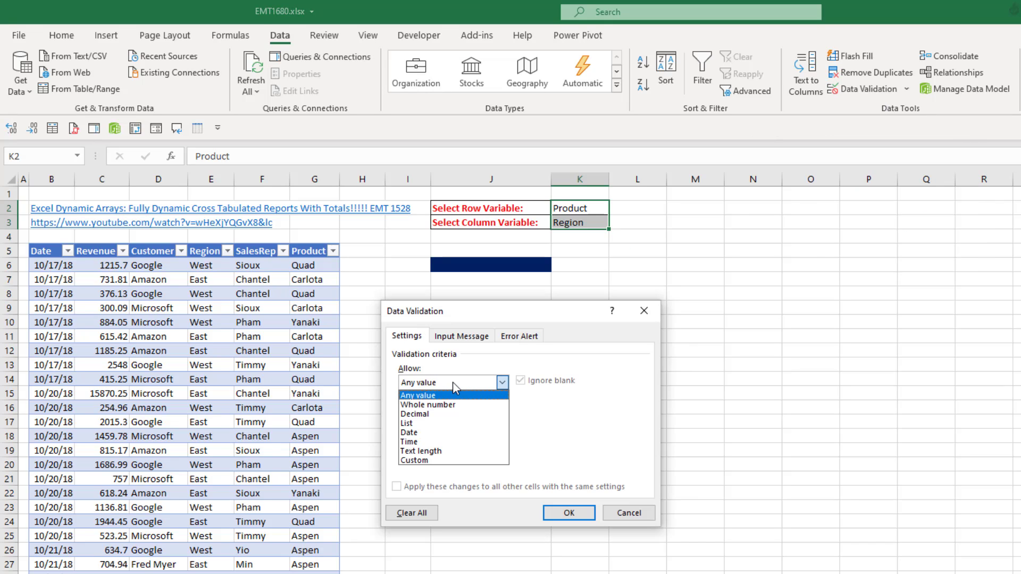
click(427, 423)
click(429, 442)
drag(153, 252, 303, 251)
click(568, 516)
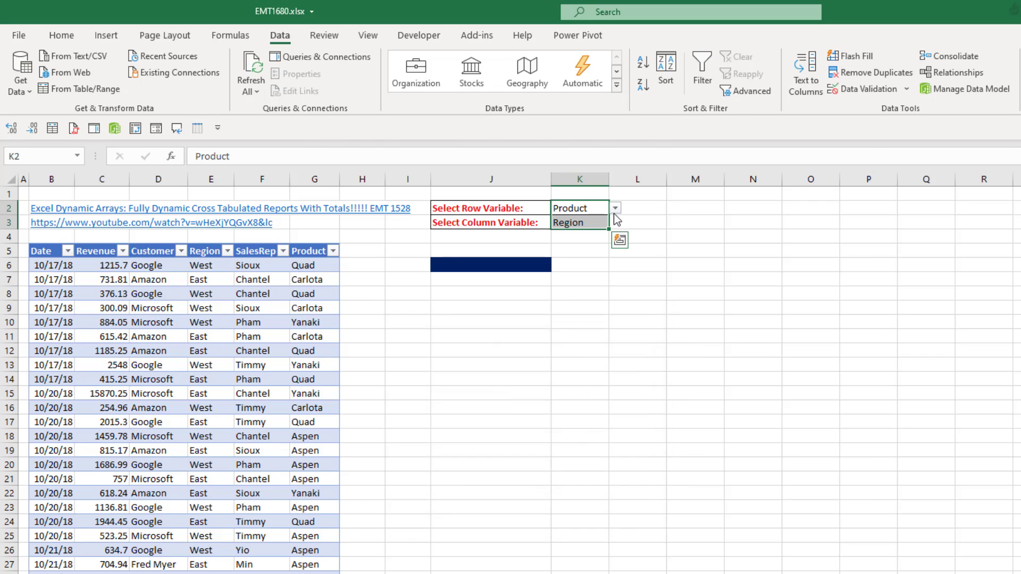
Enter =K2&"/"&K3 in the dark blue header cell J6 to build the report label
click(491, 265)
text(=)
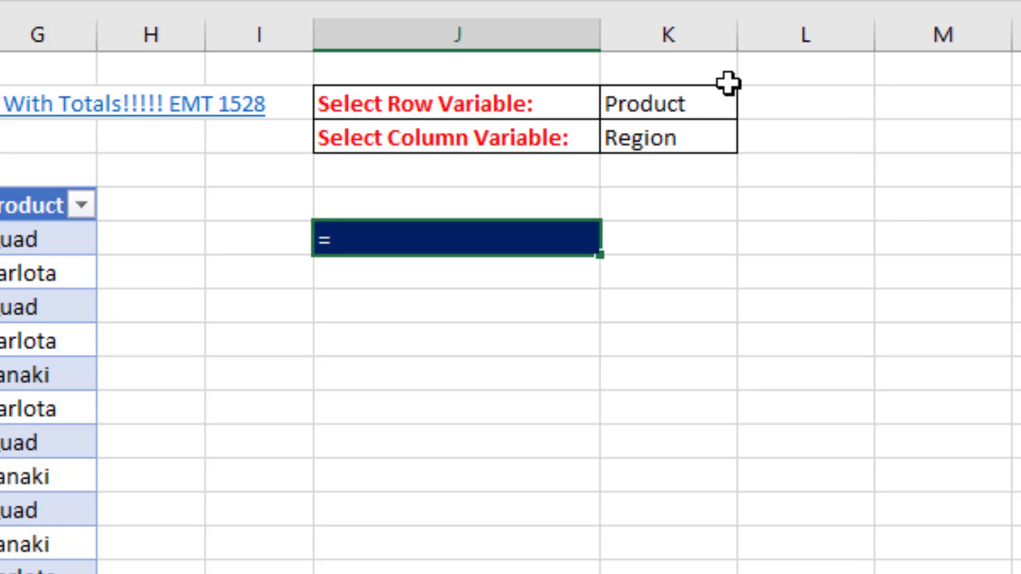
click(699, 100)
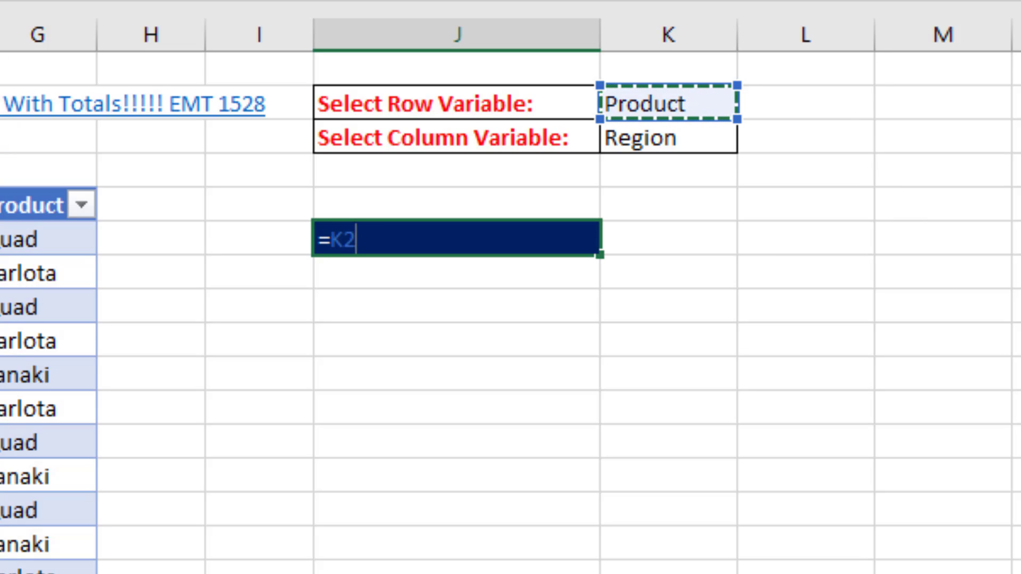
text(&)
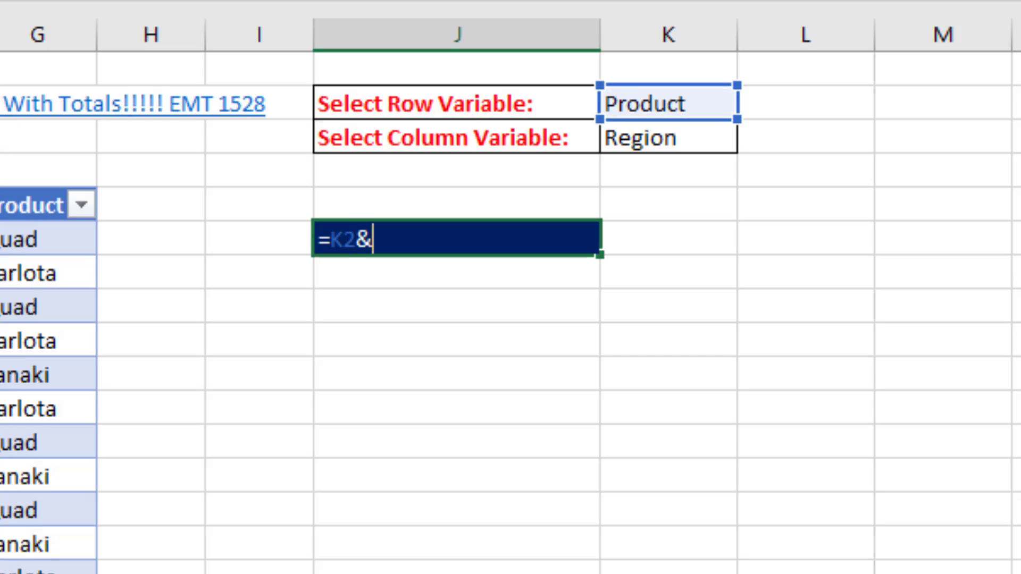
text("/"&)
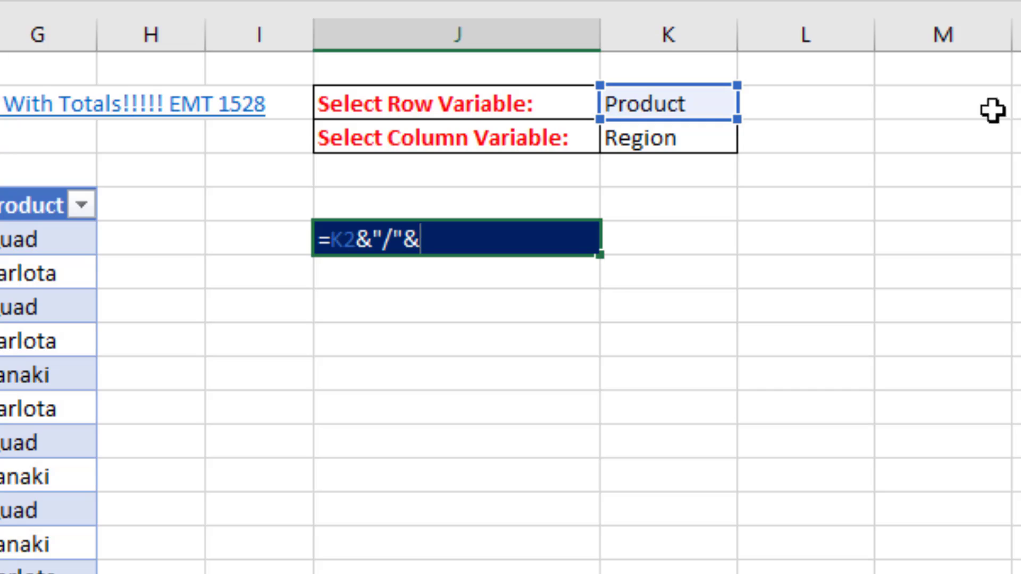
click(704, 136)
key(Return)
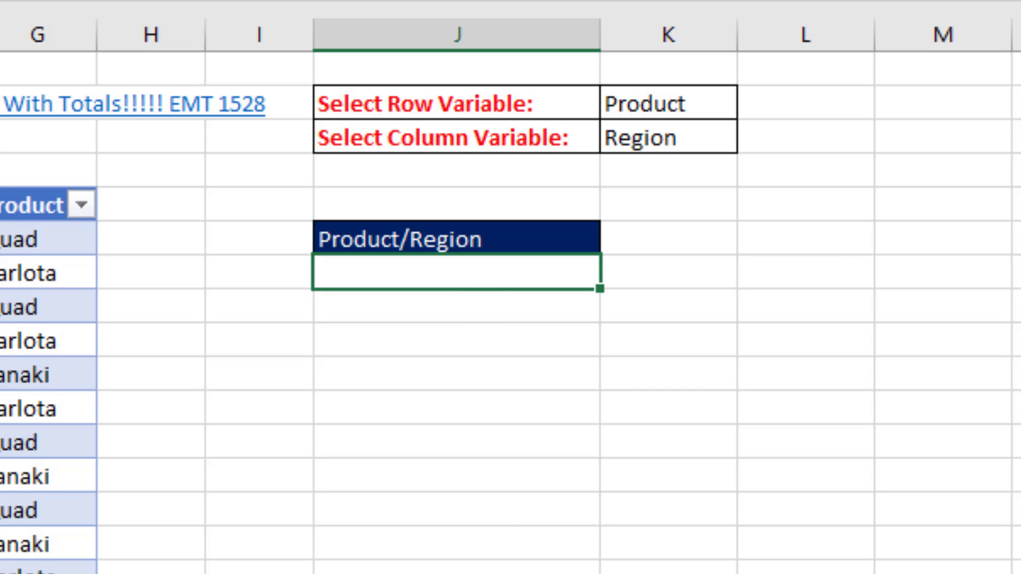
Change the row variable in K2 to Customer to test the report label
click(669, 109)
click(754, 105)
click(648, 132)
Start a formula in J7 that nests SORT, UNIQUE and XLOOKUP, with K2 as the lookup value
click(538, 280)
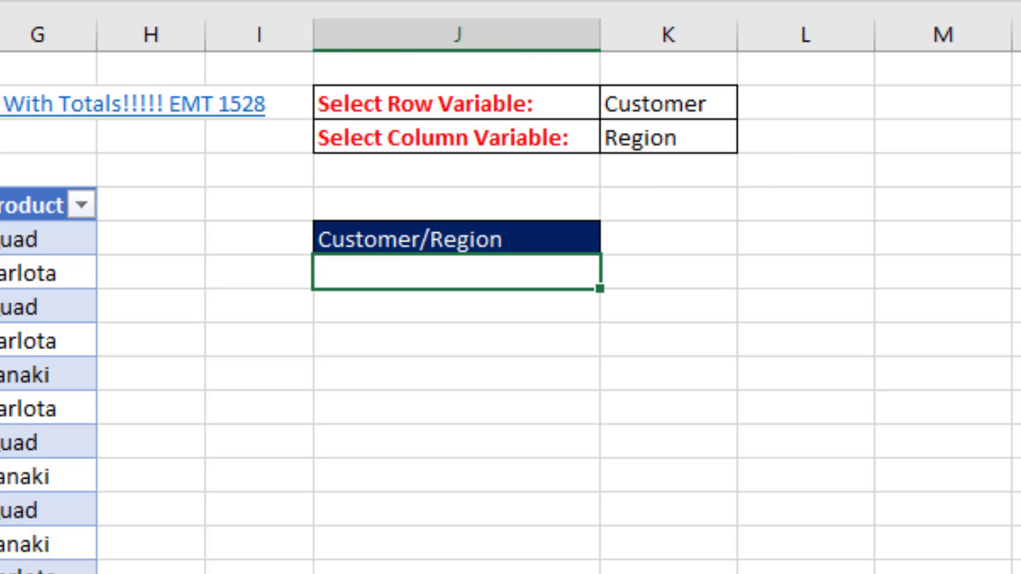
text(=sor)
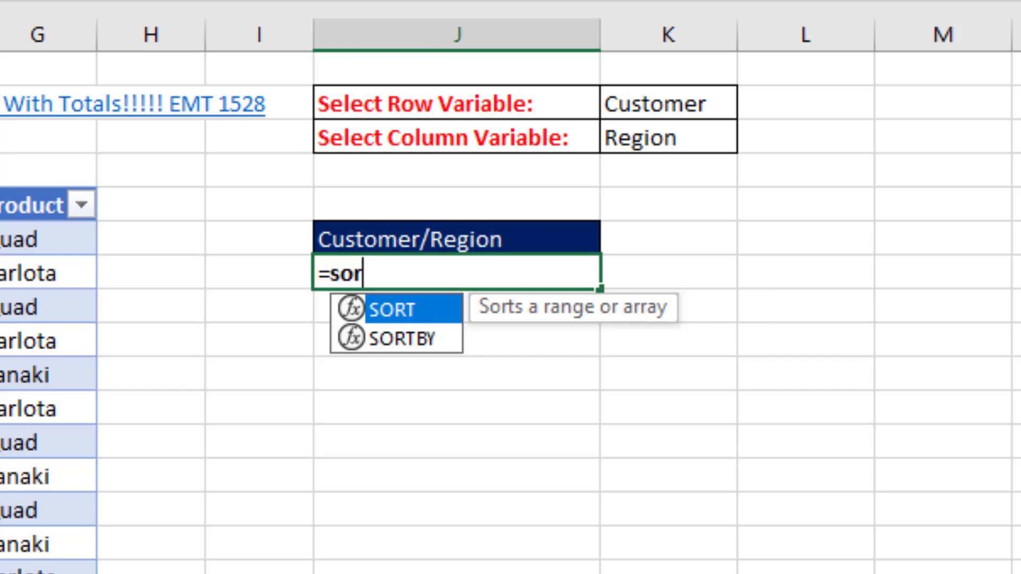
key(Tab)
text(uniq)
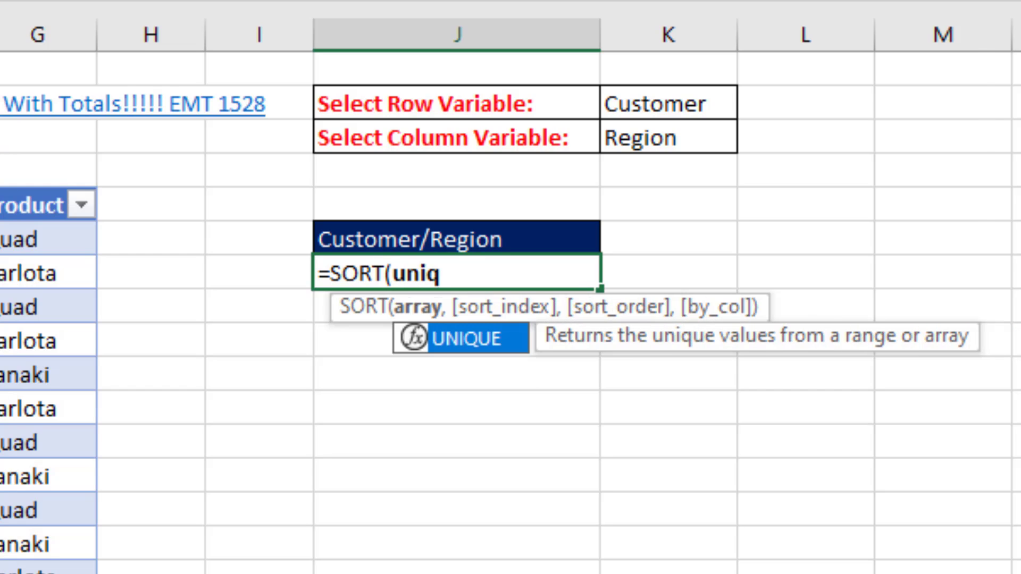
key(Tab)
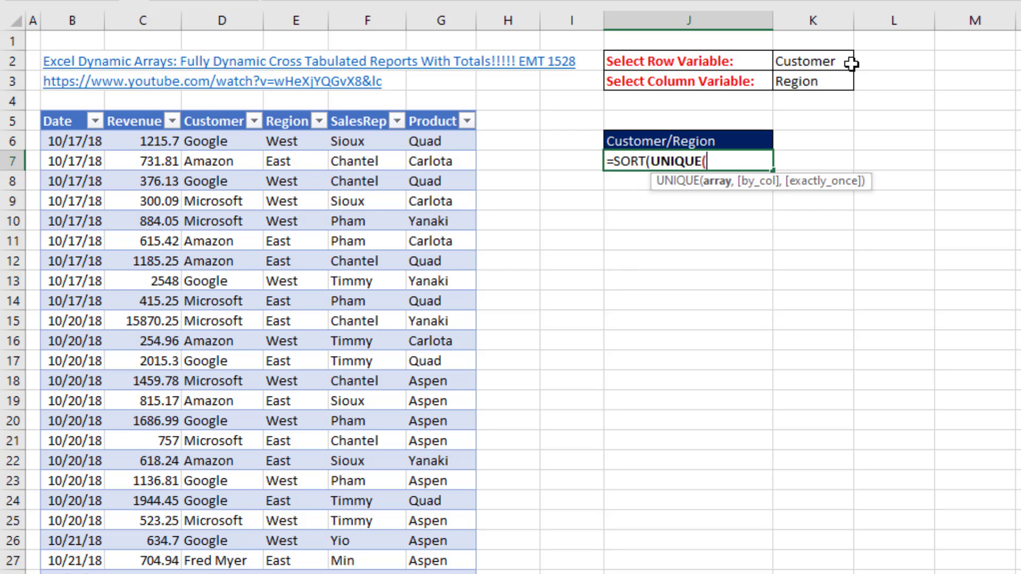
text(x)
key(Tab)
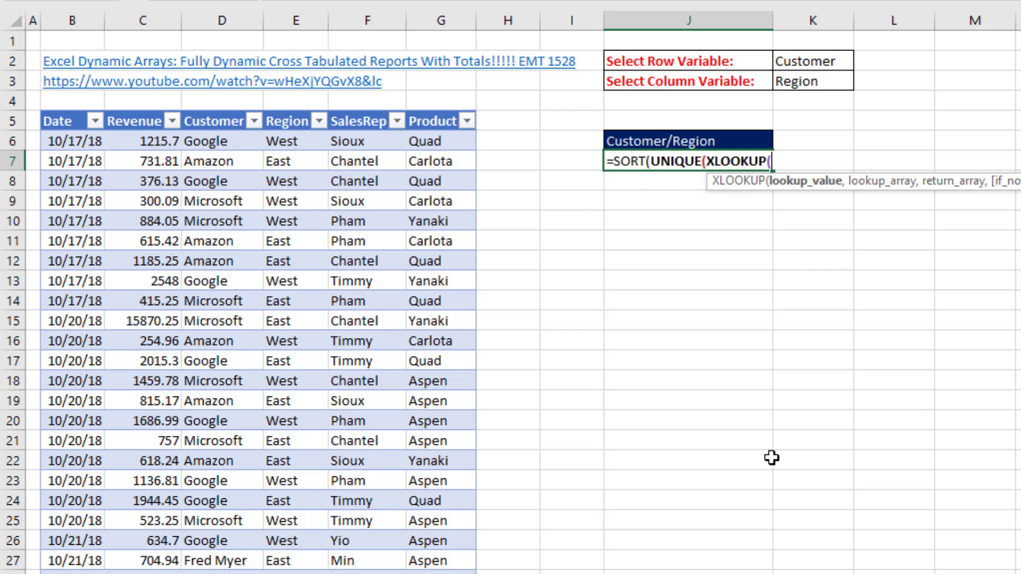
click(813, 63)
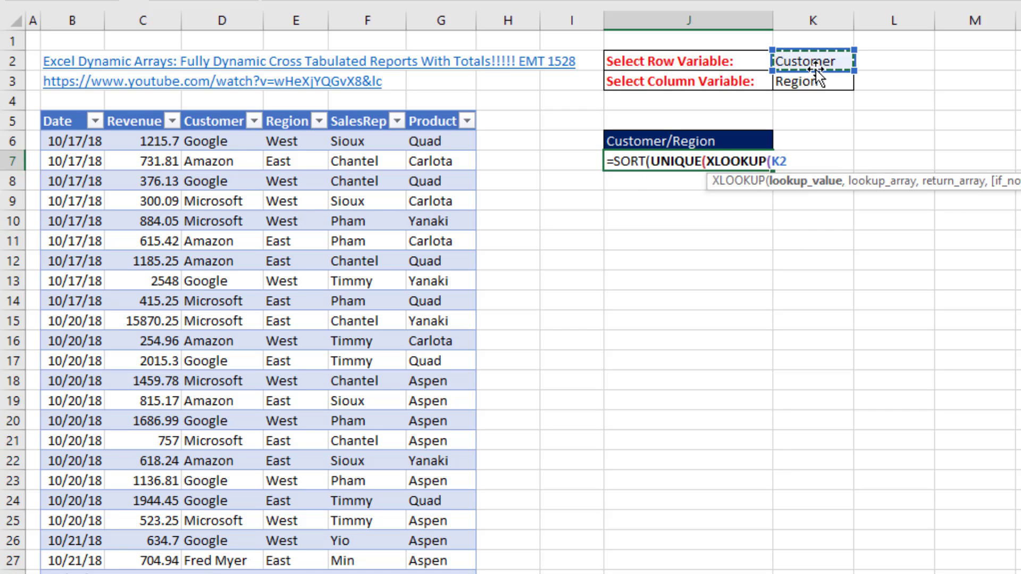
text(,)
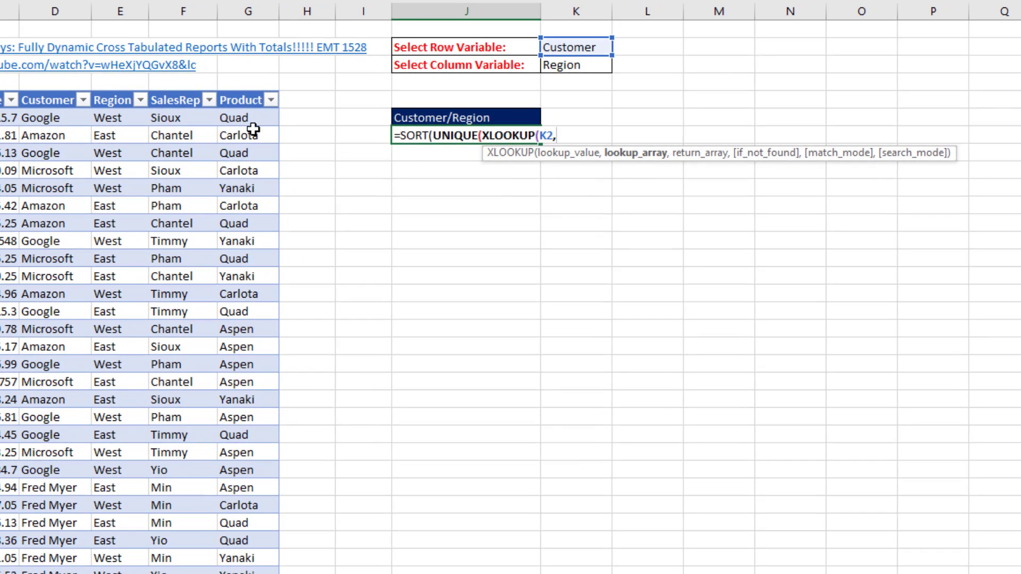
Complete the J7 XLOOKUP with fSales[[#Headers],[Customer]:[Product]] as lookup array and fSales[[Customer]:[Product]] as return array, and enter the formula
drag(41, 100, 242, 105)
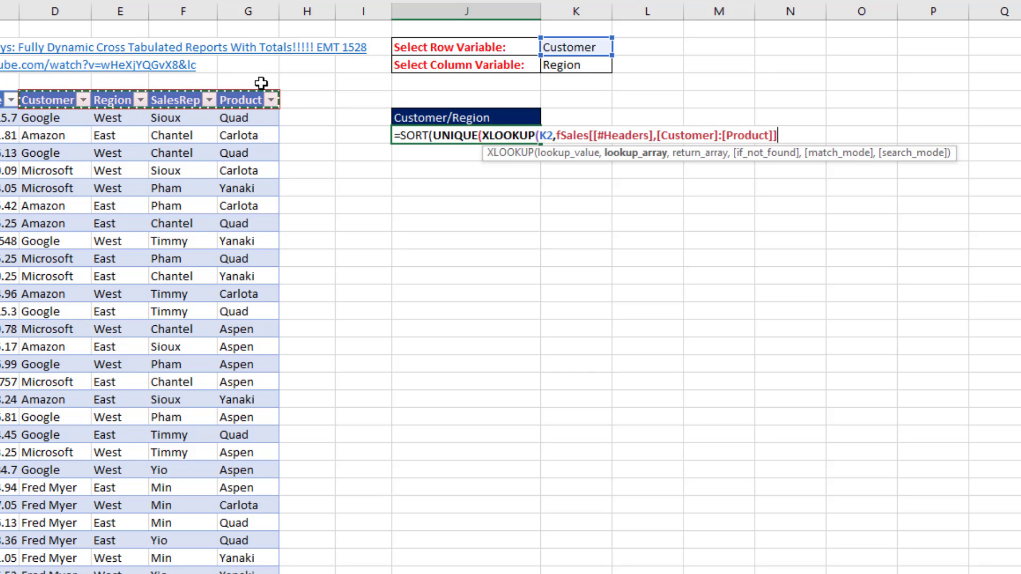
text(,)
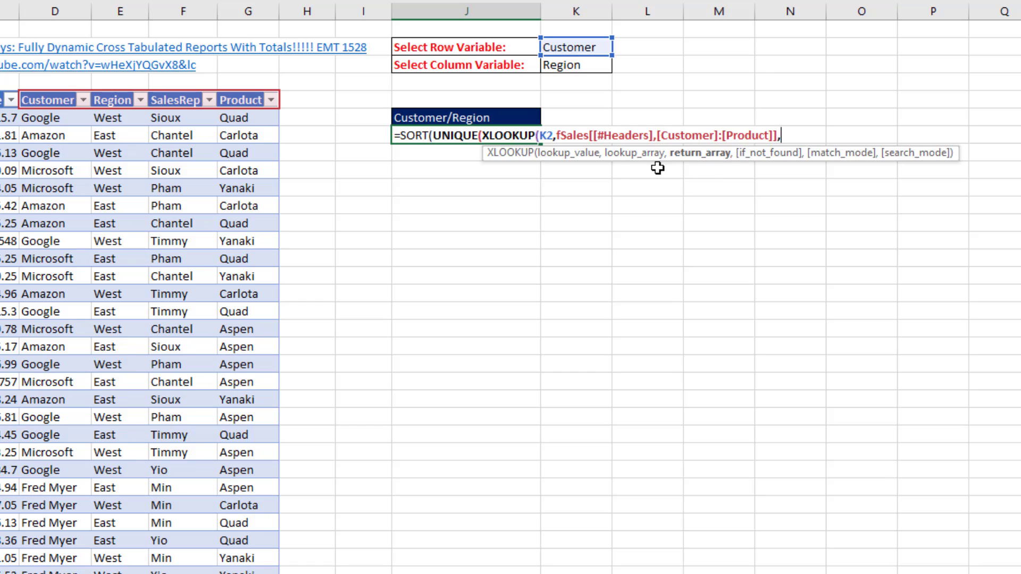
drag(57, 171, 237, 171)
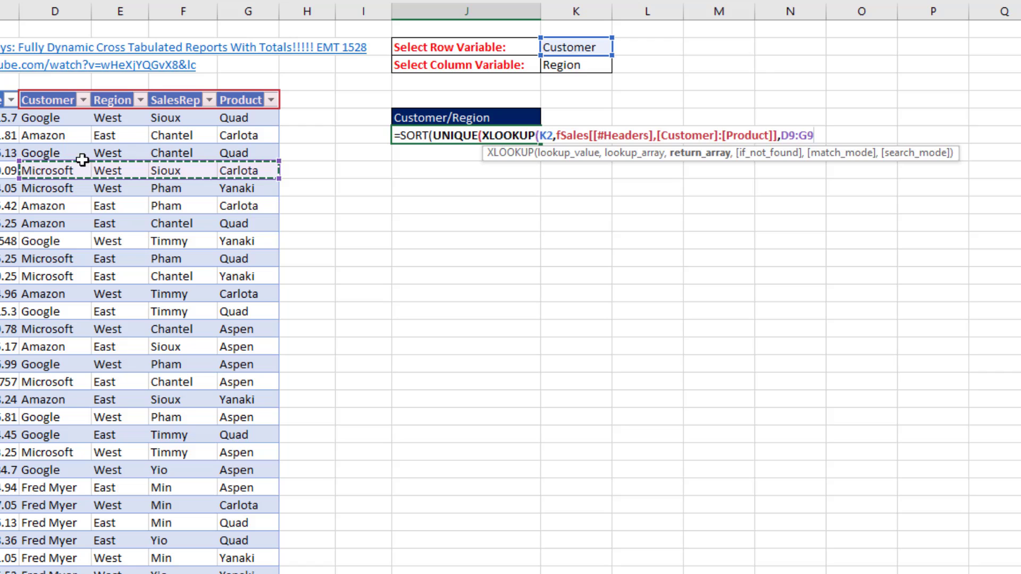
click(66, 118)
drag(66, 118, 266, 567)
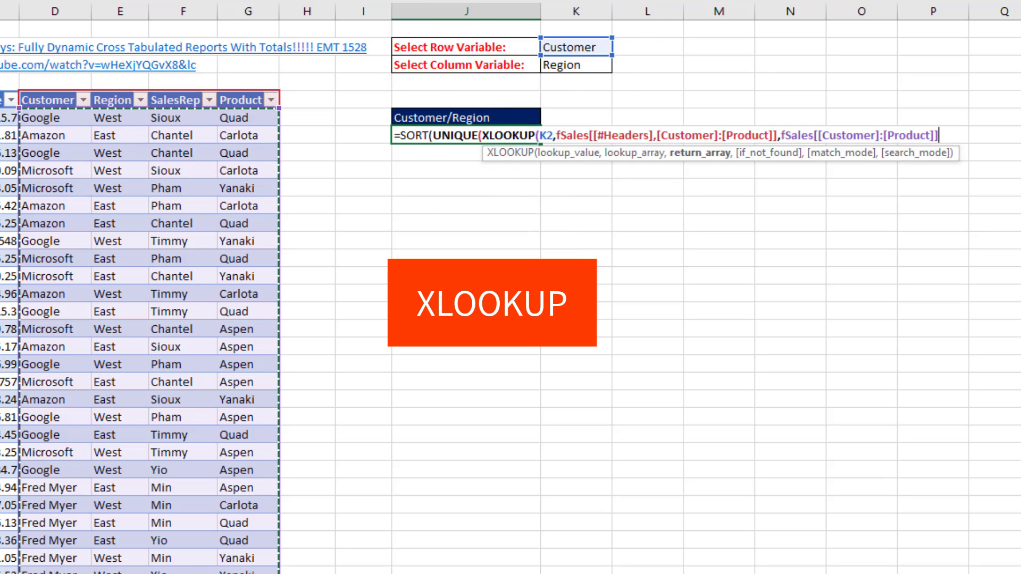
text())
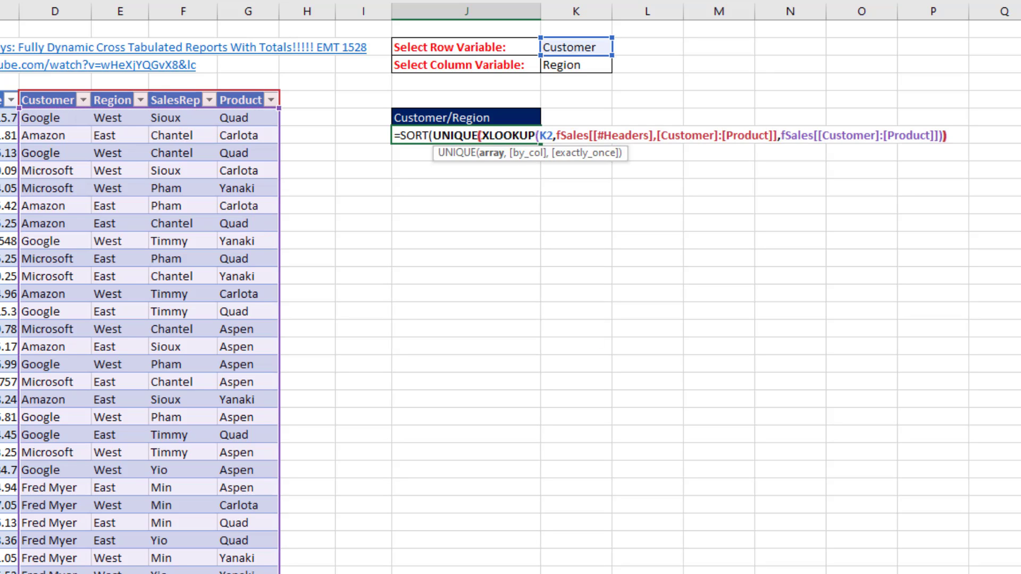
text())
key(ctrl+Return)
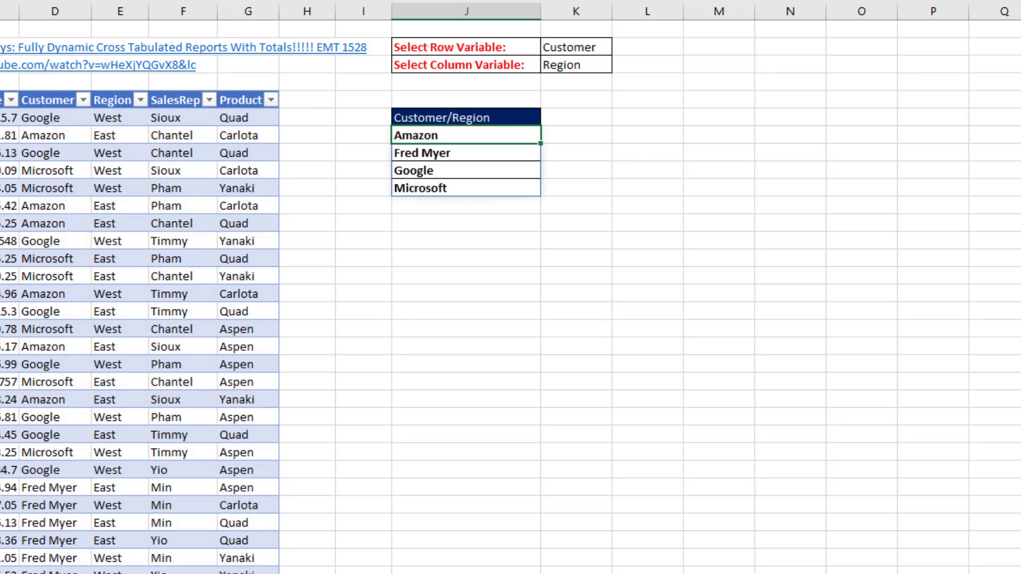
Set the row variable in K2 to Product to test the spilled row list
click(595, 47)
click(620, 47)
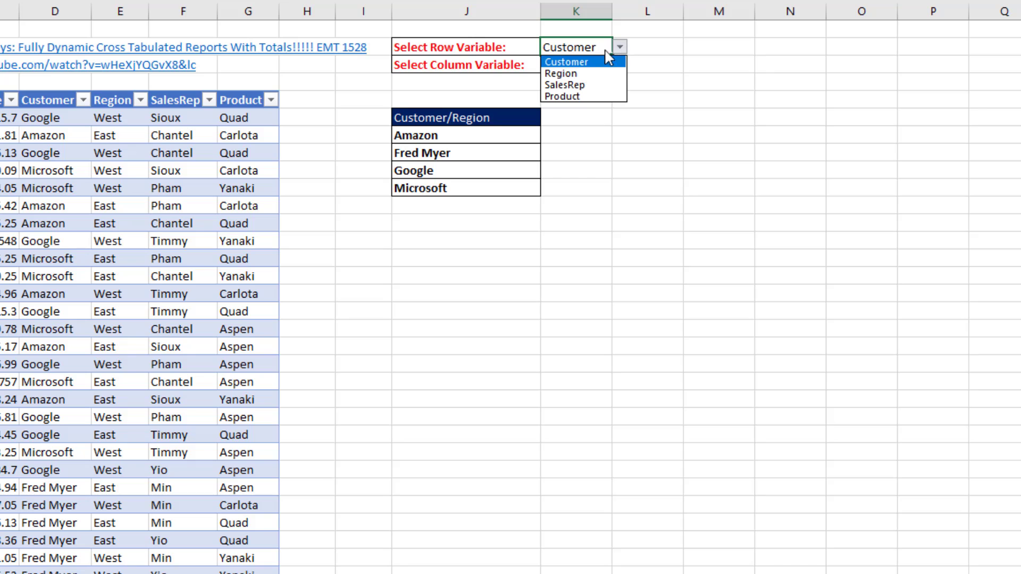
click(580, 95)
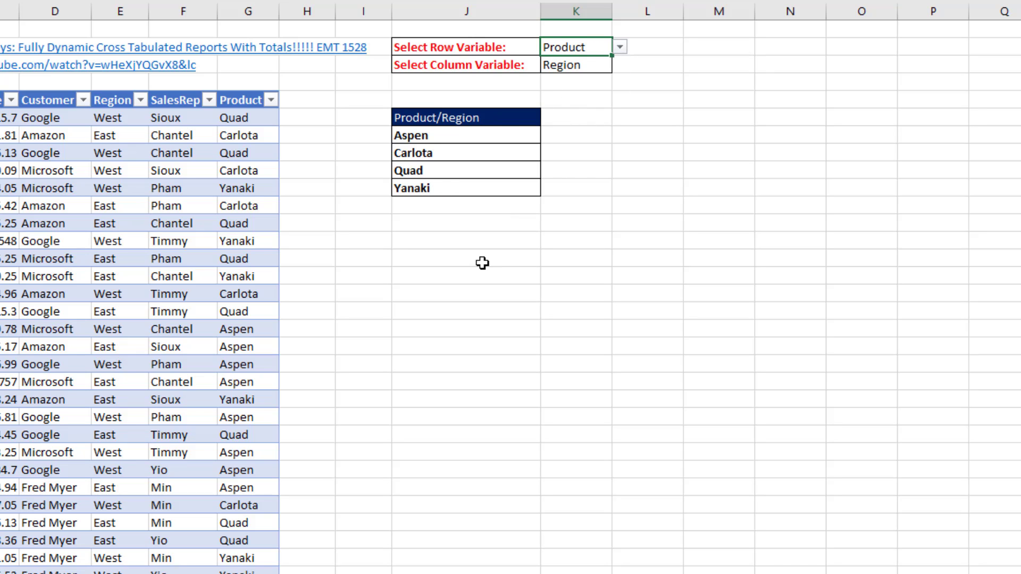
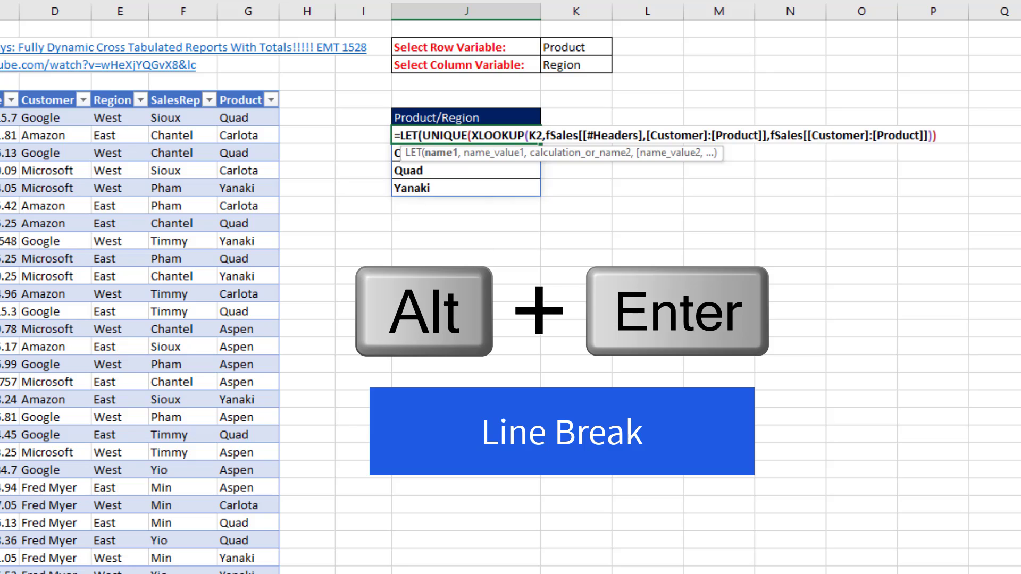
Define the variable RowVariableUniqueList on a new line of J7's LET formula, with the UNIQUE(XLOOKUP(...)) expression as its value
key(alt+Return)
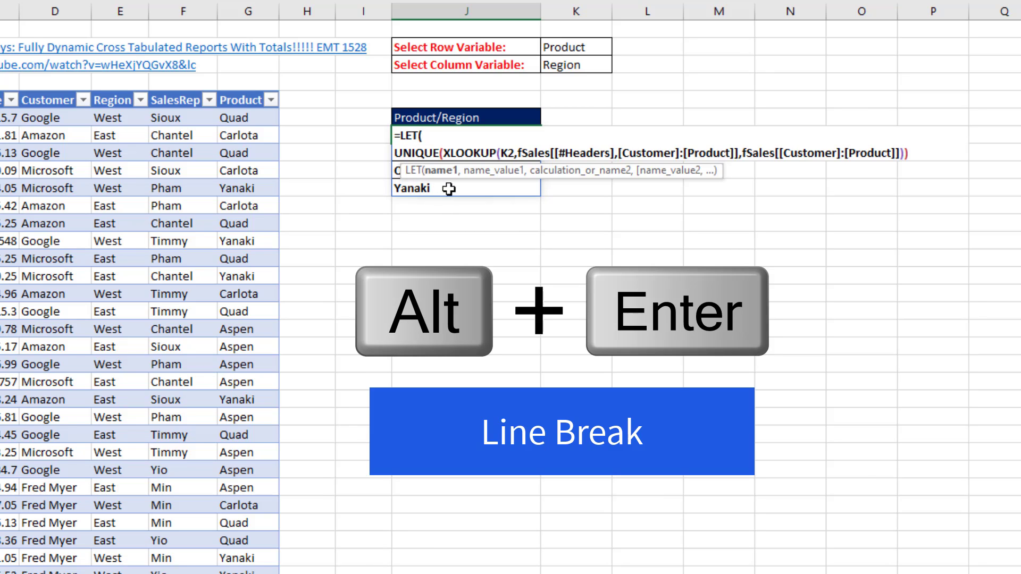
text(RowVariable)
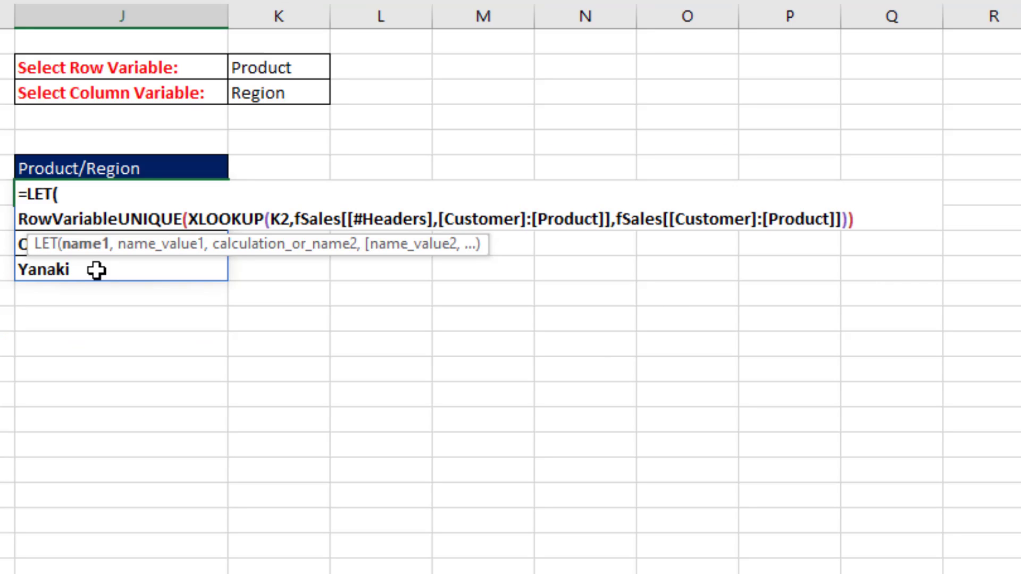
text(UniqueList,)
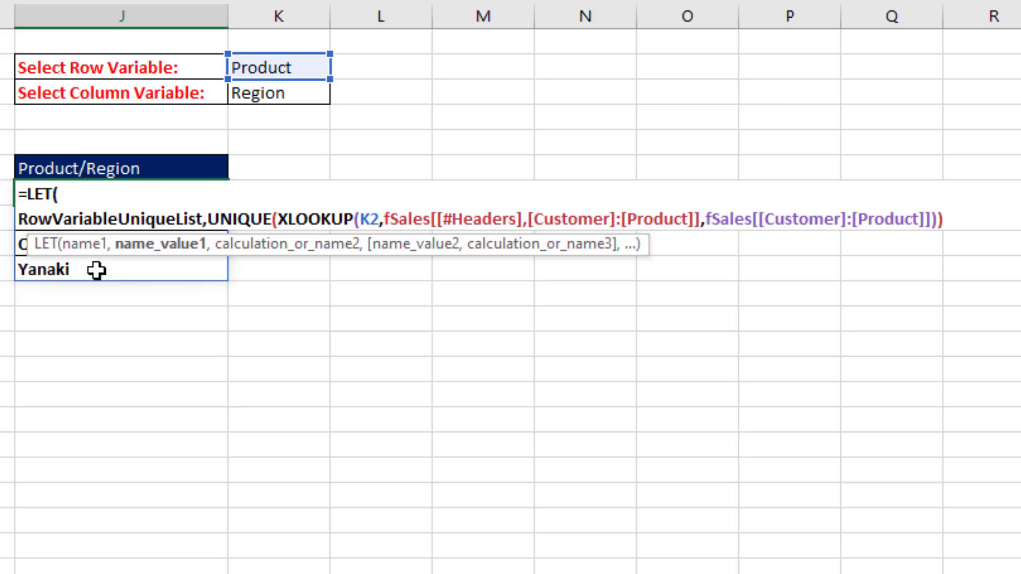
click(966, 219)
text(,)
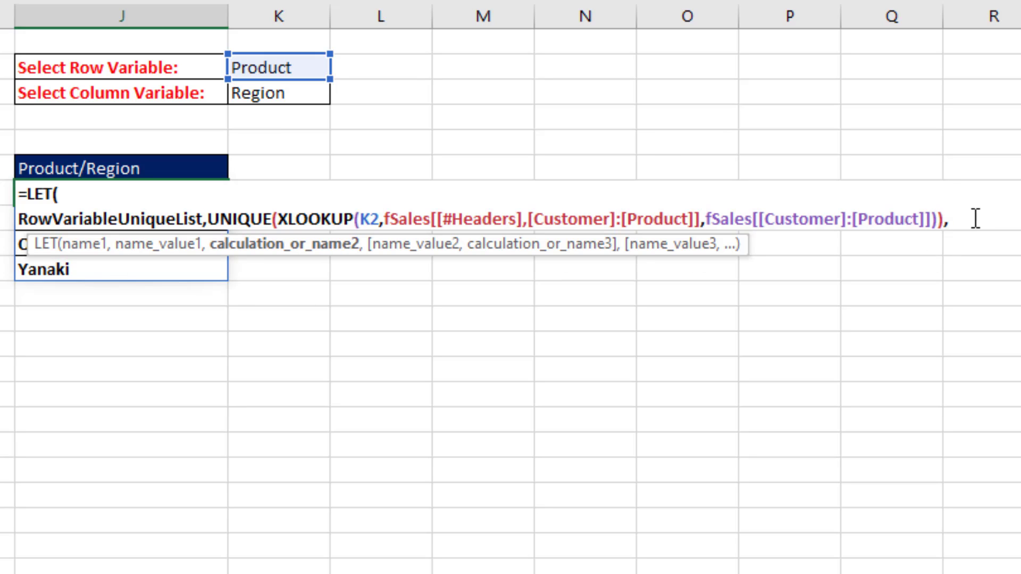
Define the variable CountRowVariableUniqueList on a new line of J7's LET formula, with ROWS(RowVariableUniqueList) as its value
key(alt+Return)
double_click(80, 219)
key(ctrl+c)
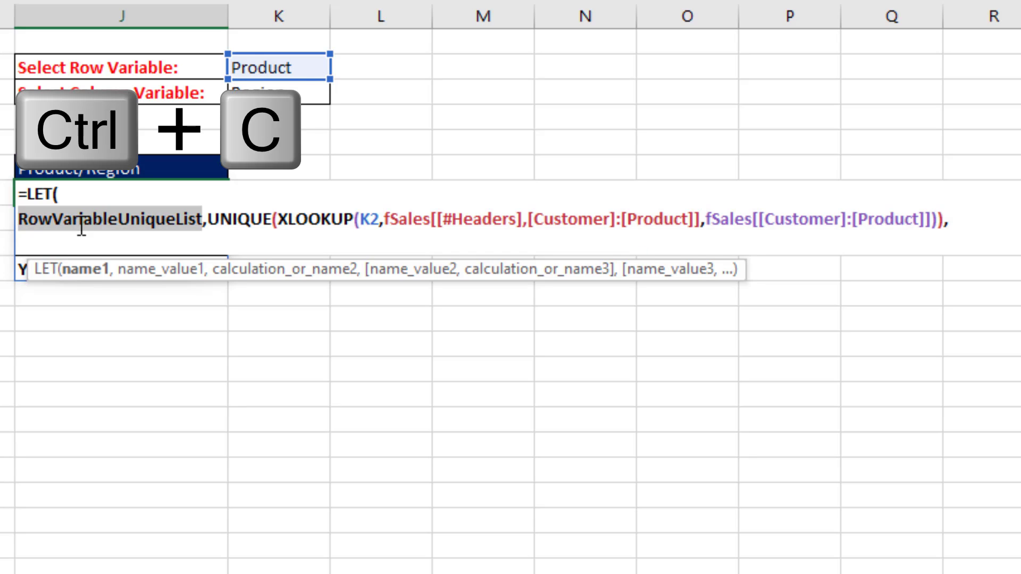
click(50, 240)
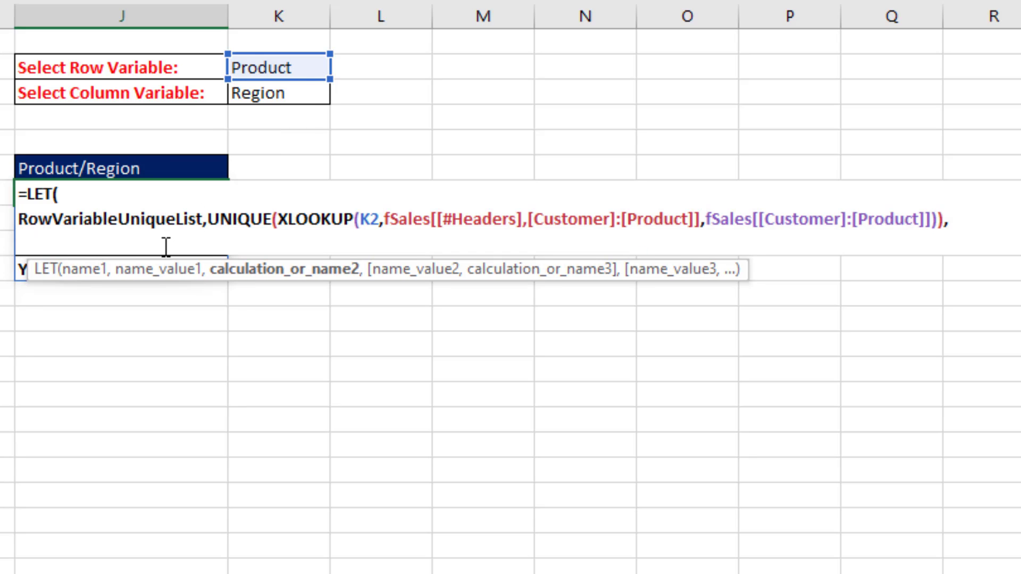
text(Count)
key(ctrl+v)
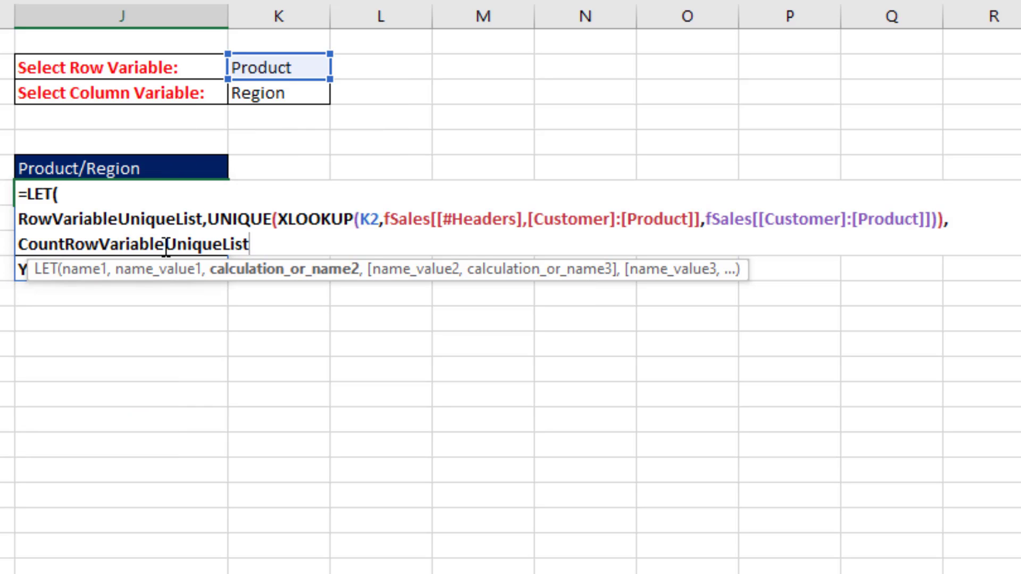
text(,)
text(row)
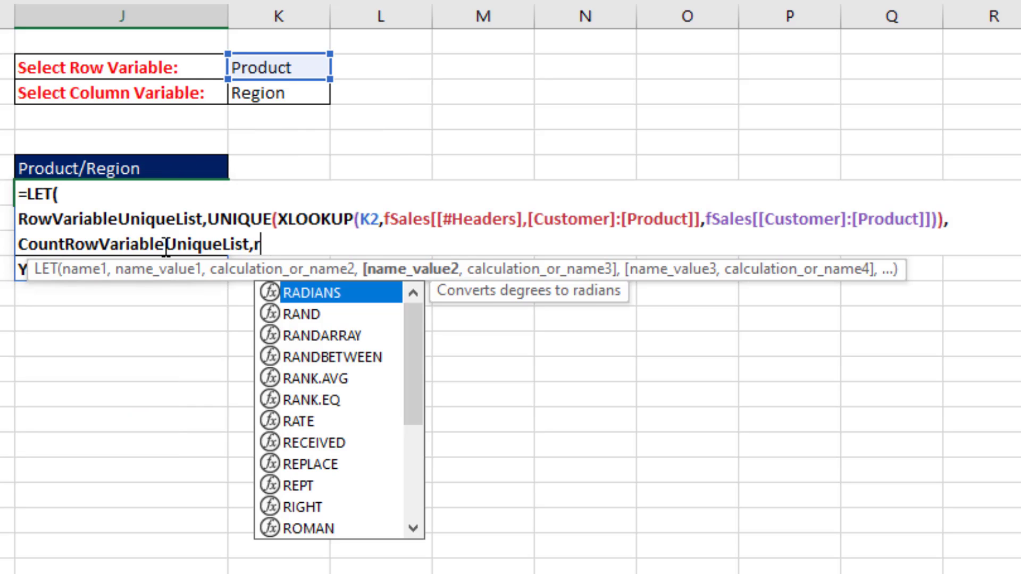
text(s)
key(Tab)
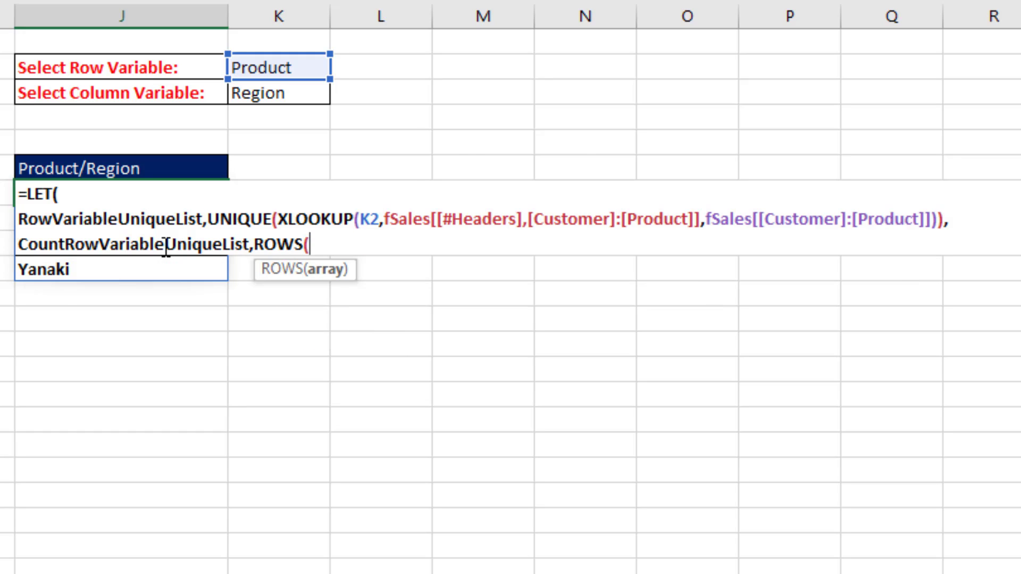
key(ctrl+v)
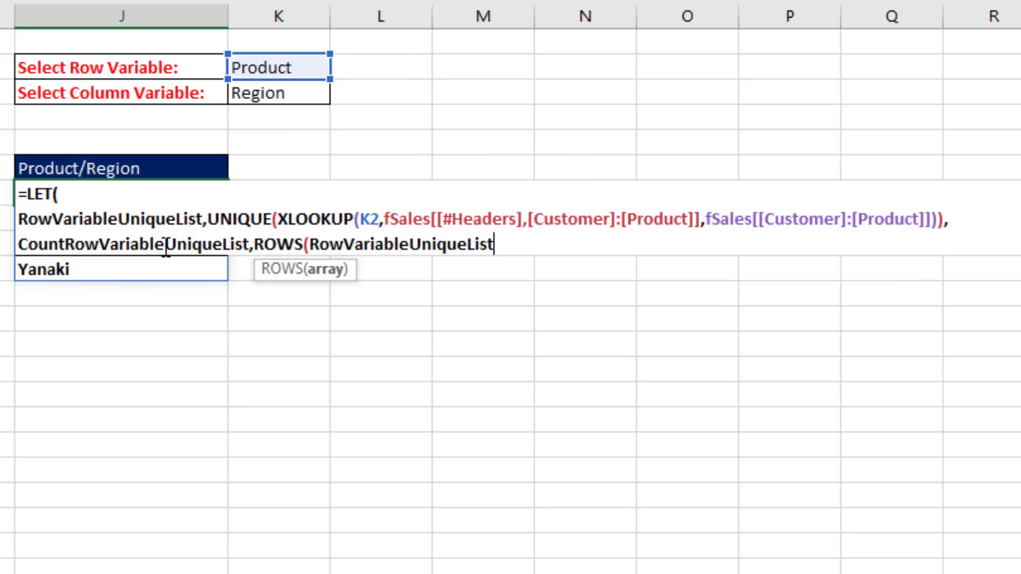
text(),)
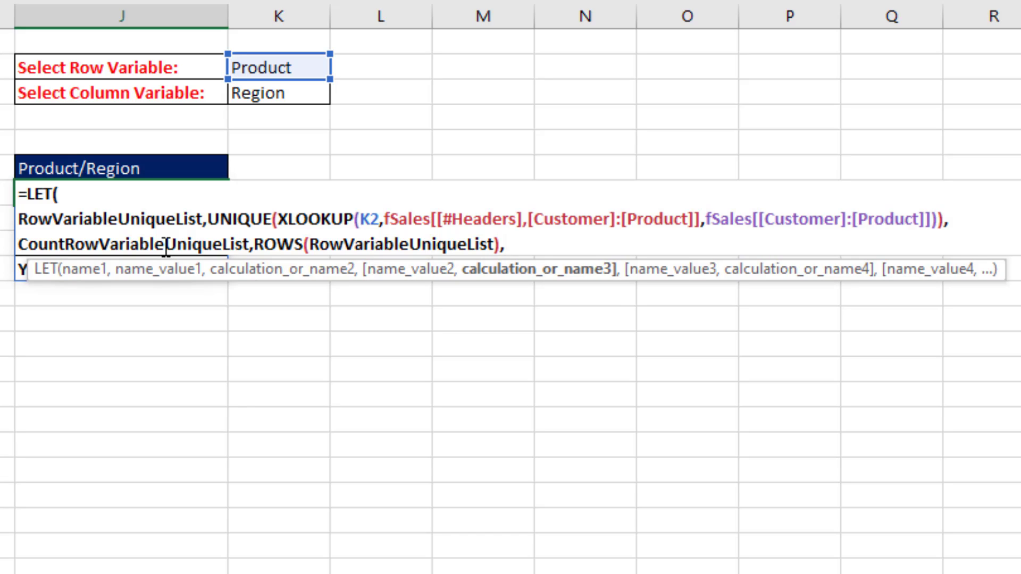
Start the final calculation of J7's LET on a new line with an IF whose logical test begins with SEQUENCE(CountRowVariableUniqueList+1)
key(alt+Return)
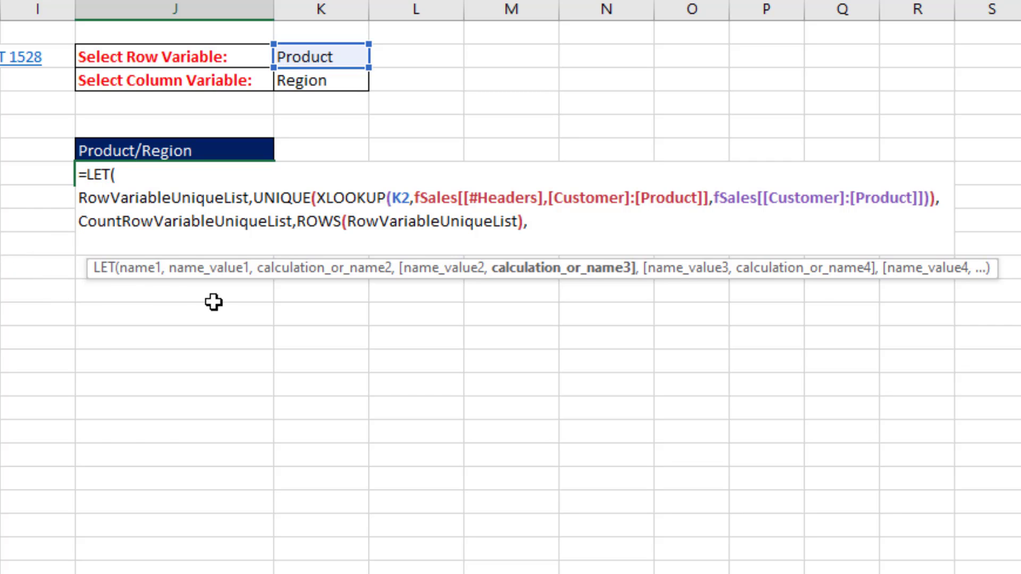
text(I)
key(Tab)
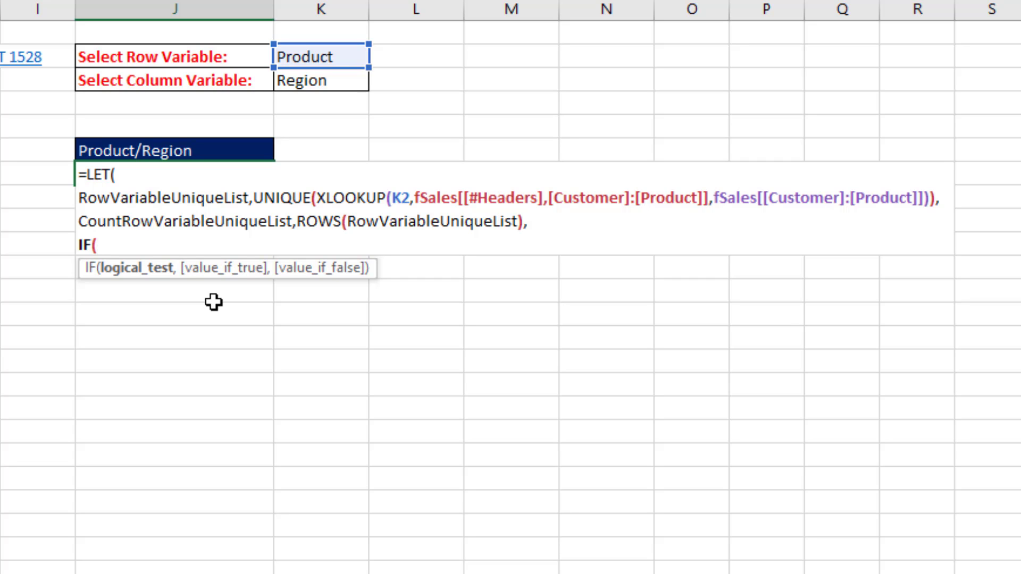
text(seq)
key(Tab)
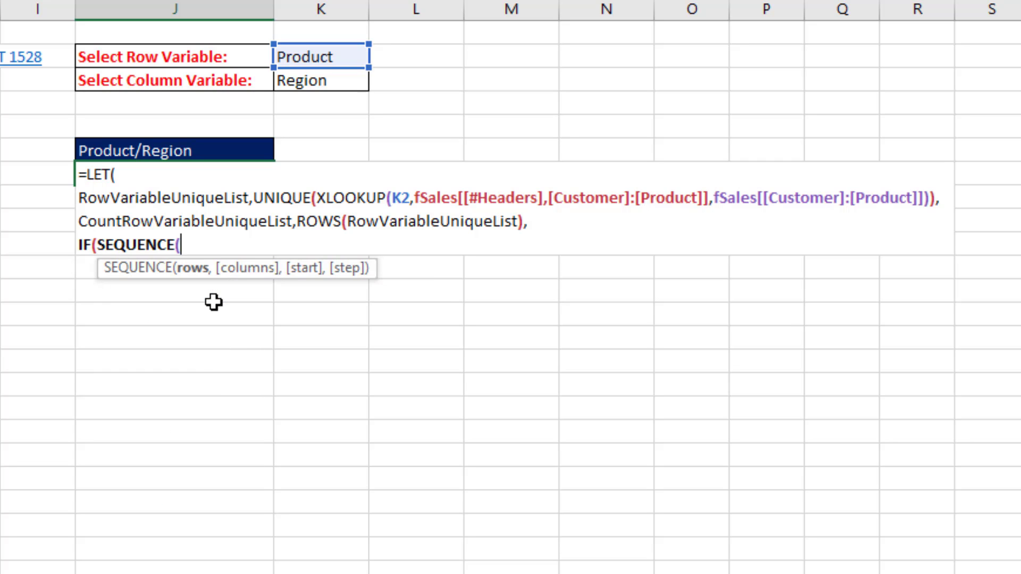
double_click(146, 221)
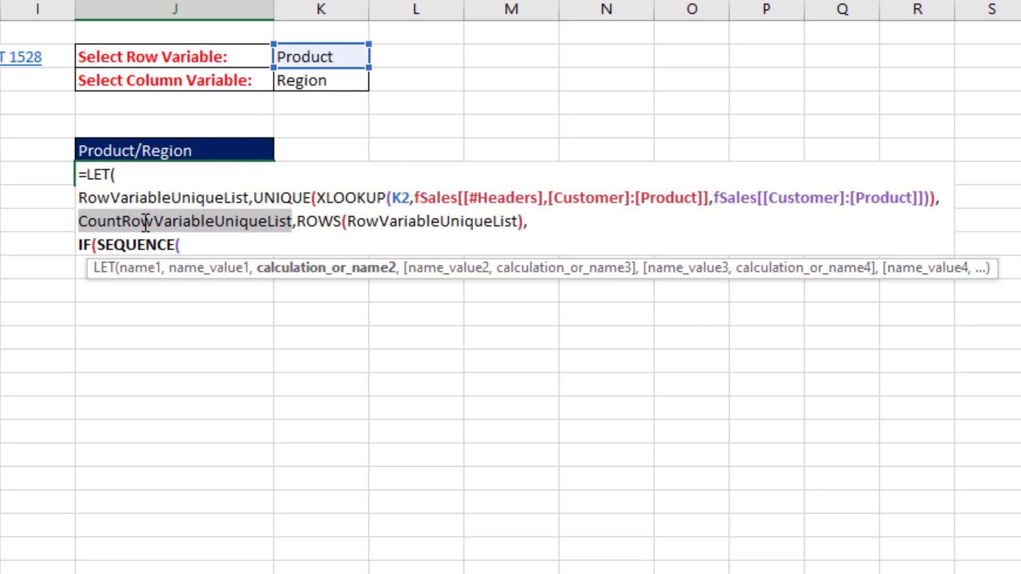
key(ctrl+c)
click(190, 239)
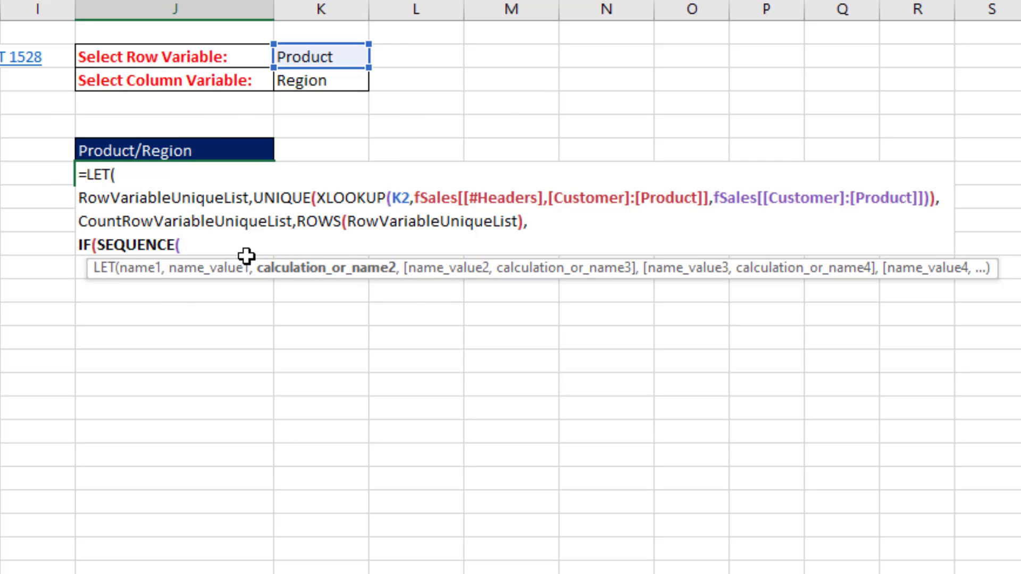
key(ctrl+v)
text(+1)
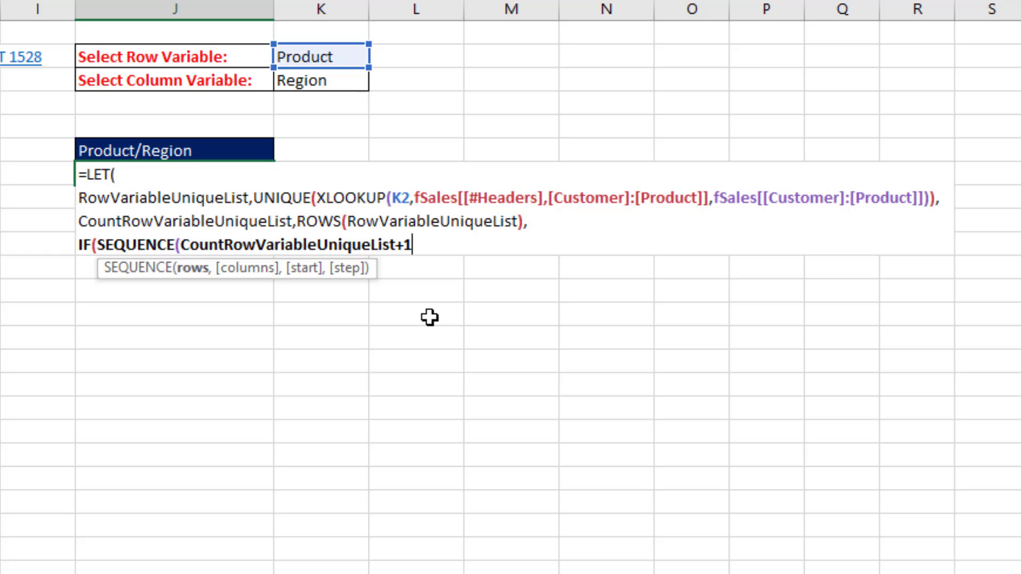
text())
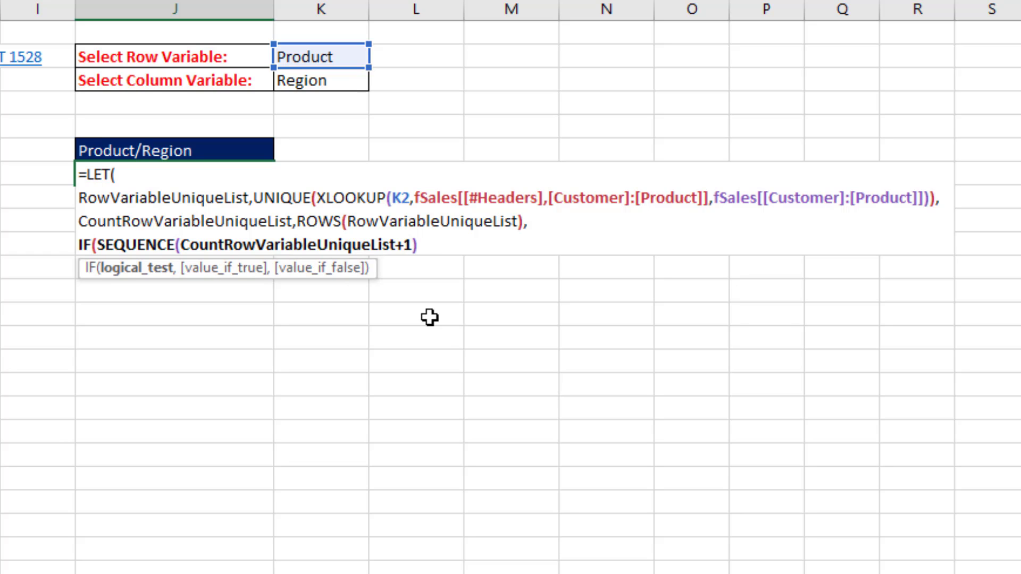
Try to evaluate the SEQUENCE(CountRowVariableUniqueList+1) part of the IF logical test in place, and undo the evaluation
click(150, 272)
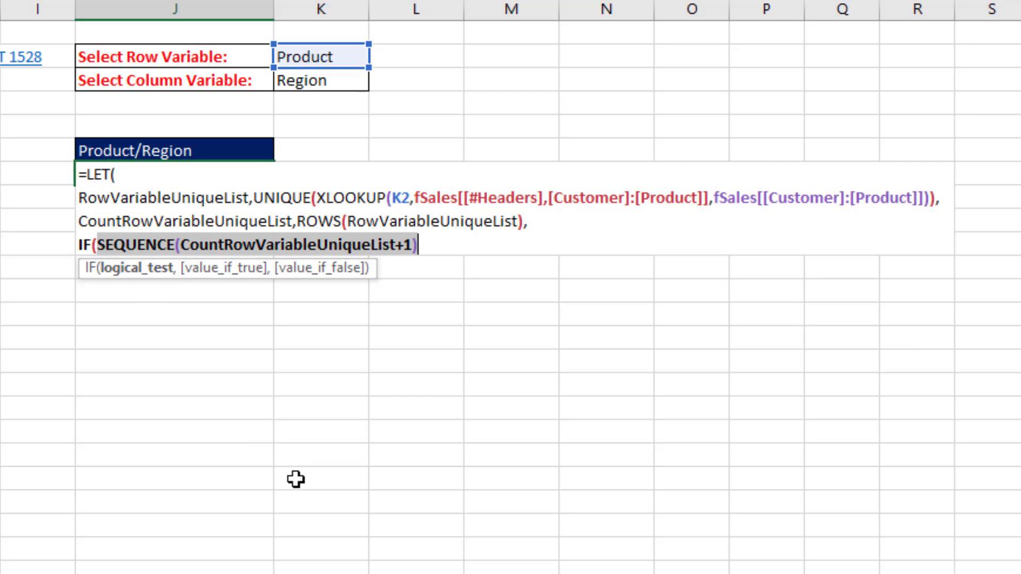
key(F9)
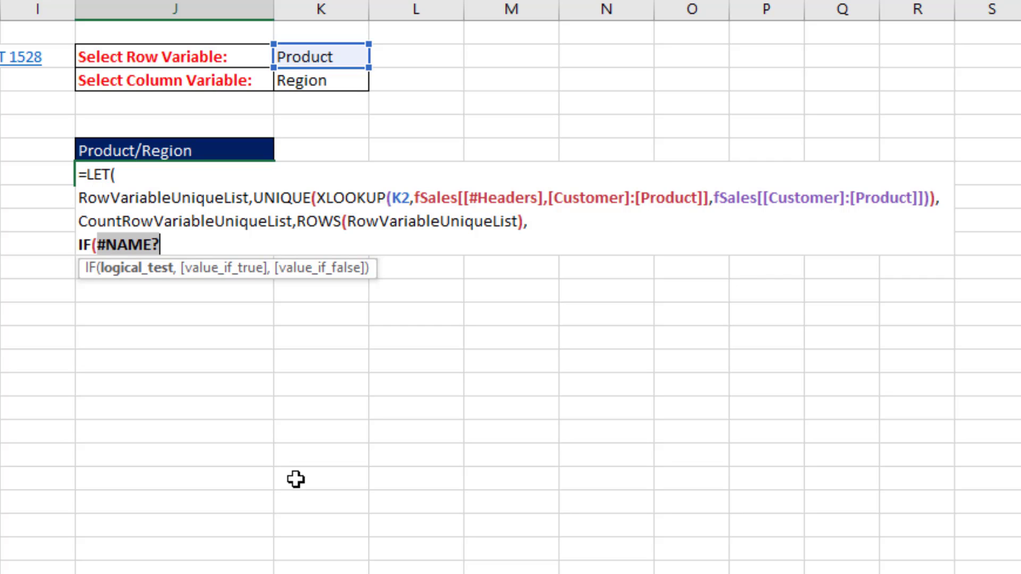
key(ctrl+z)
key(ctrl+z)
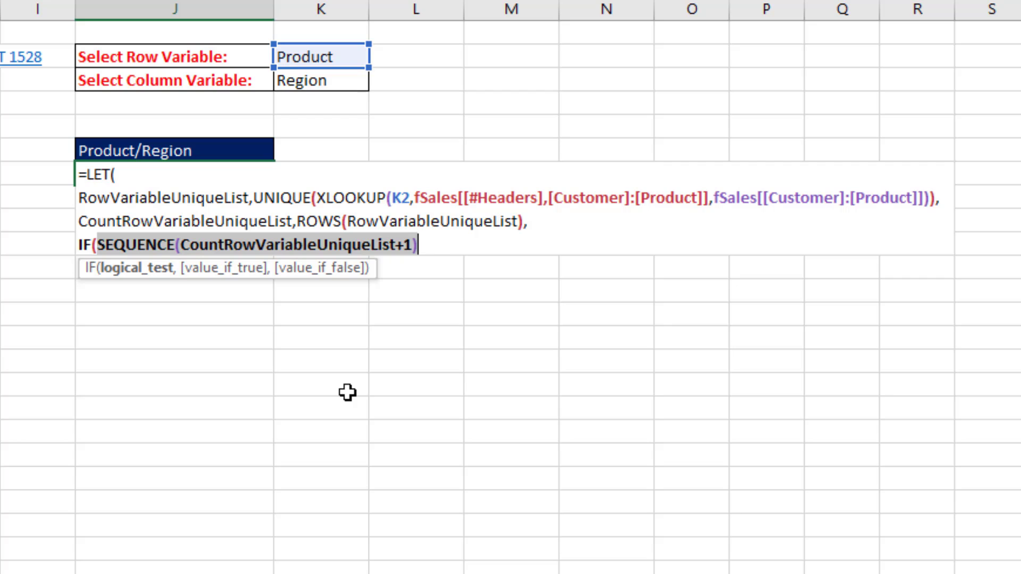
Complete the IF logical test with >CountRowVariableUniqueList and give "Total" as the value if true
click(425, 245)
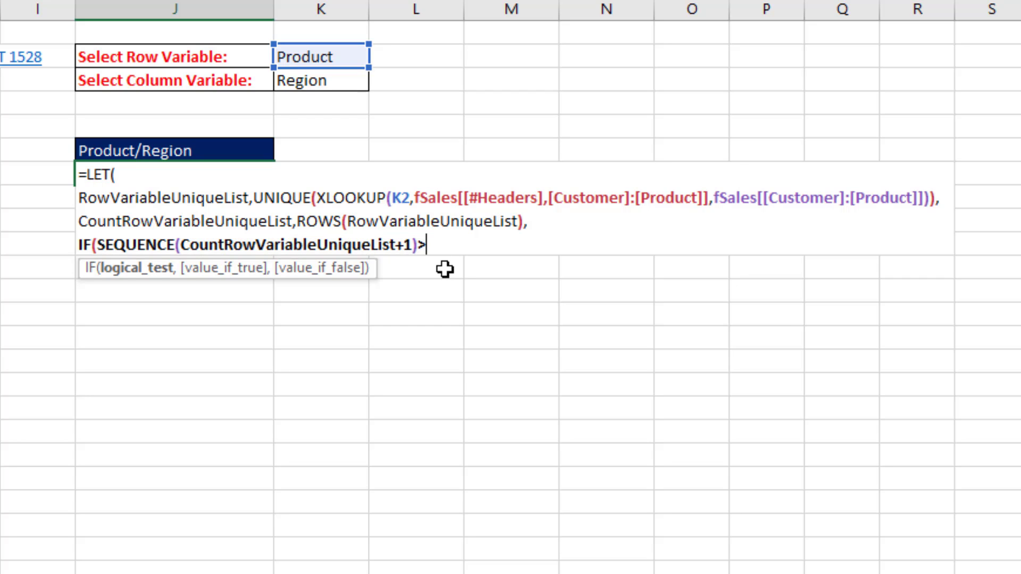
key(ctrl+v)
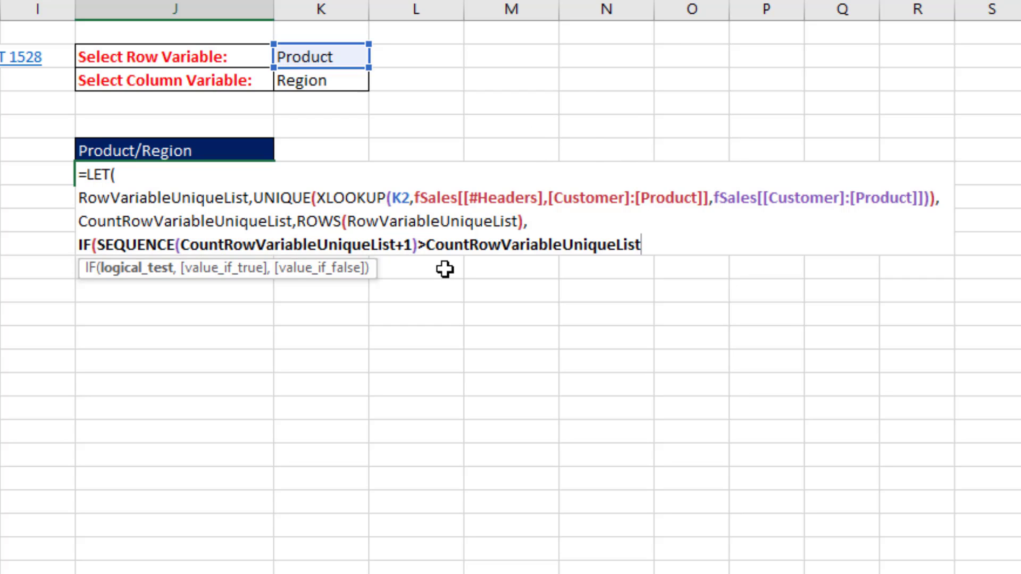
text(,")
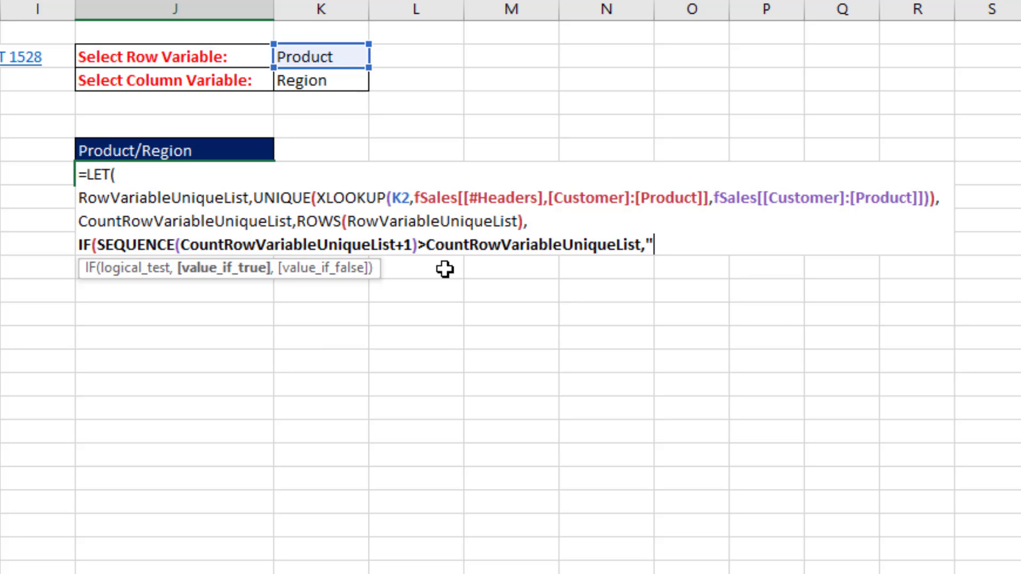
text(Total",)
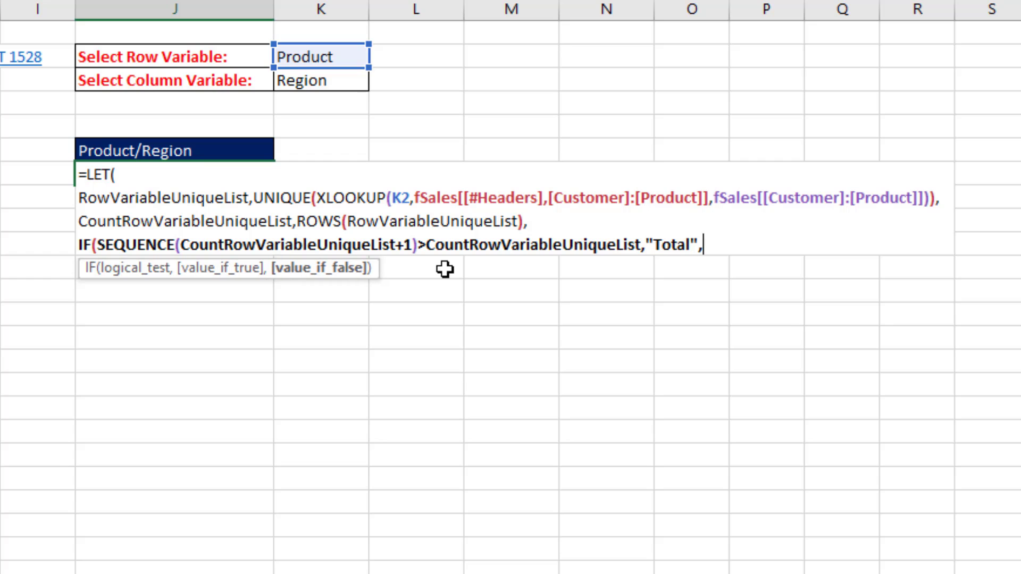
Use SORT(RowVariableUniqueList) as the IF's value if false, close the LET function and enter the J7 formula
double_click(196, 197)
key(ctrl+c)
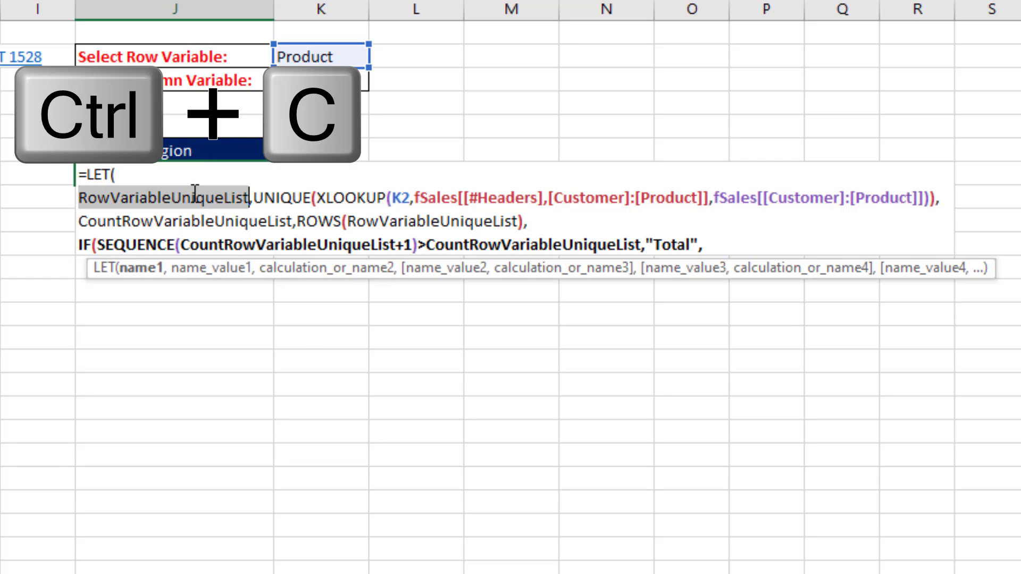
click(733, 249)
text(sor)
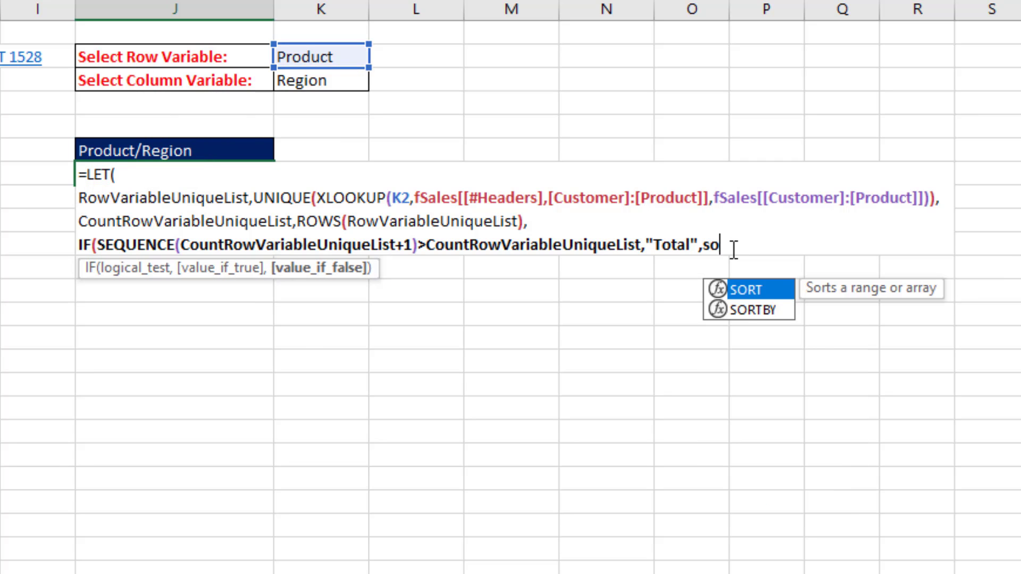
key(Tab)
key(ctrl+v)
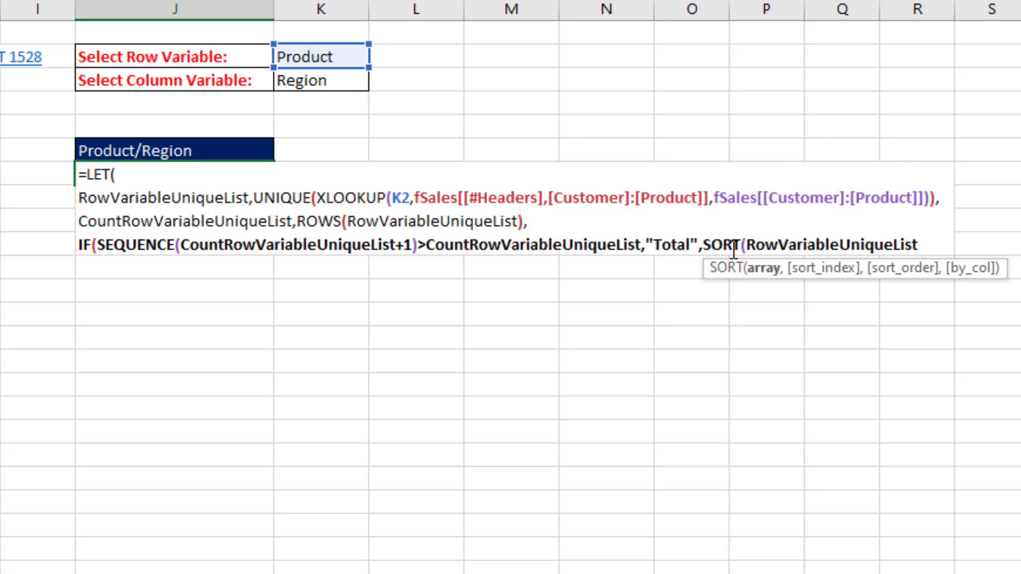
text()))
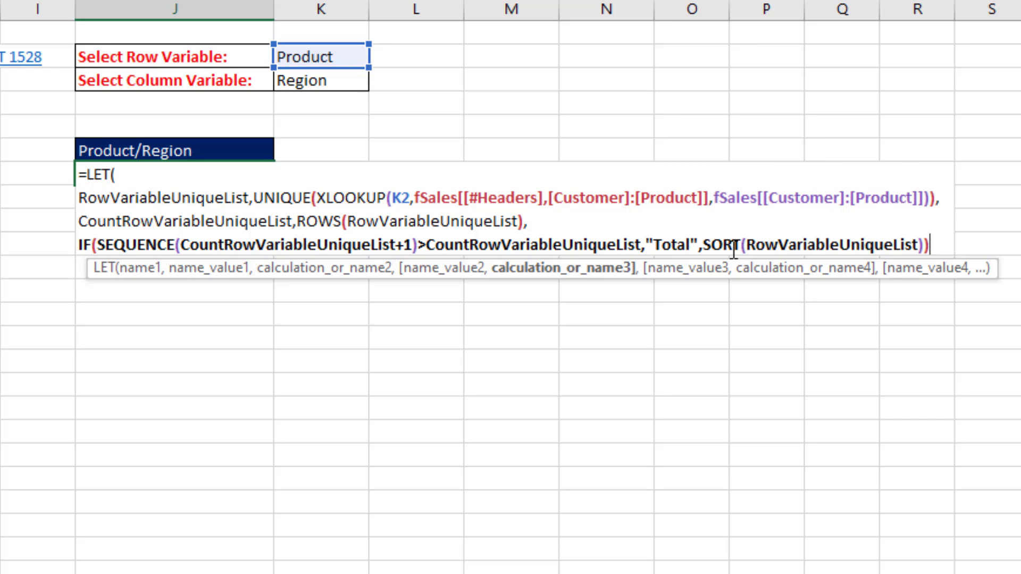
text())
key(ctrl+Return)
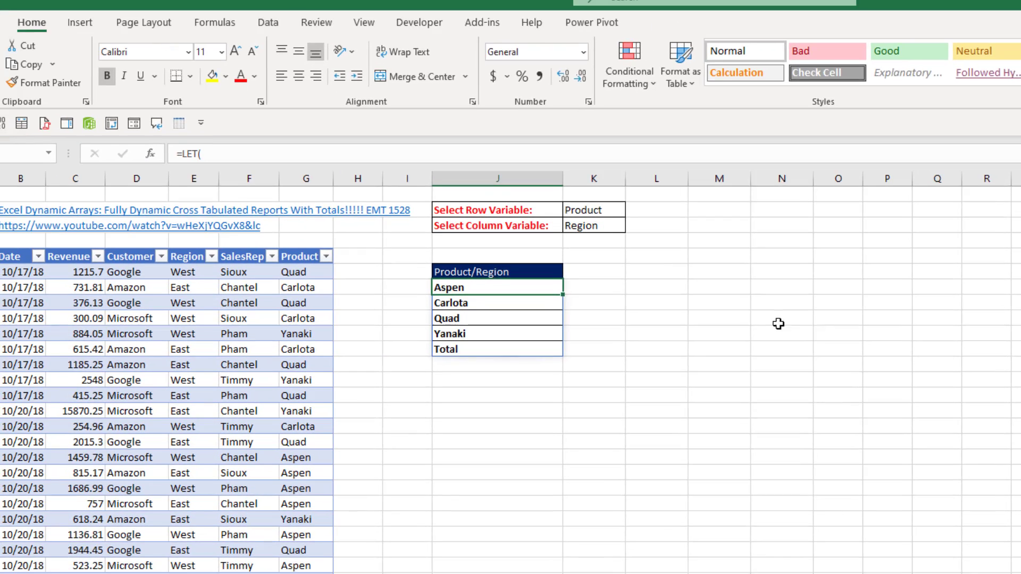
Set the row variable in K2 to Customer to test the row list with its Total label
click(588, 206)
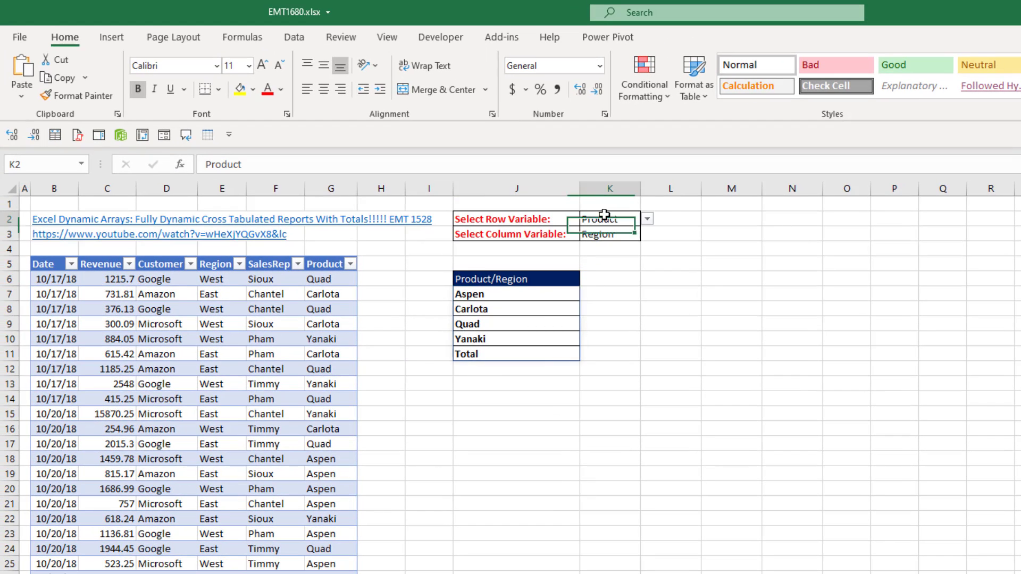
click(648, 219)
click(615, 231)
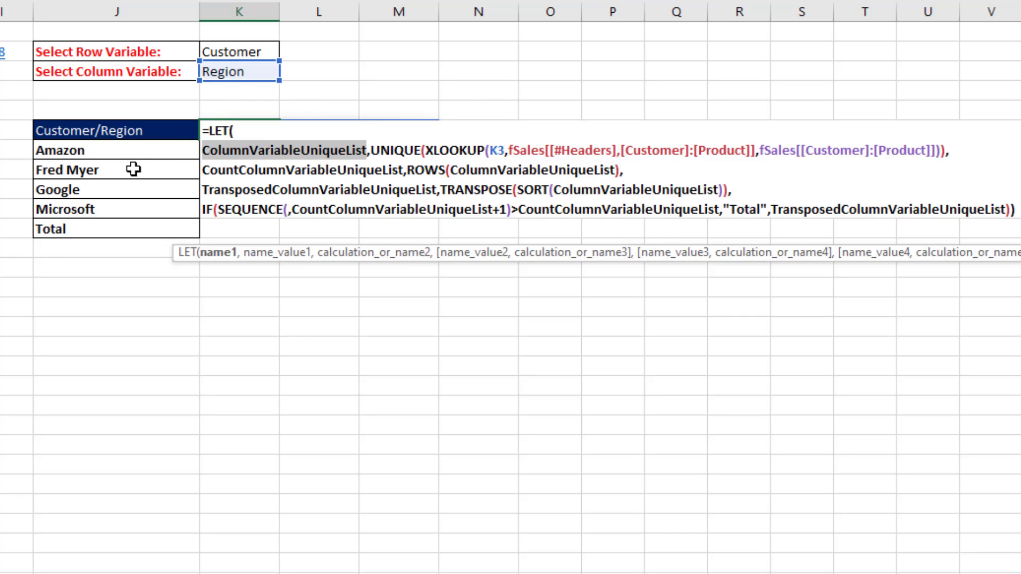
Examine K6's column-header LET formula: the K3 lookup value, the count and transposed-list variables, and SEQUENCE's columns argument
double_click(496, 150)
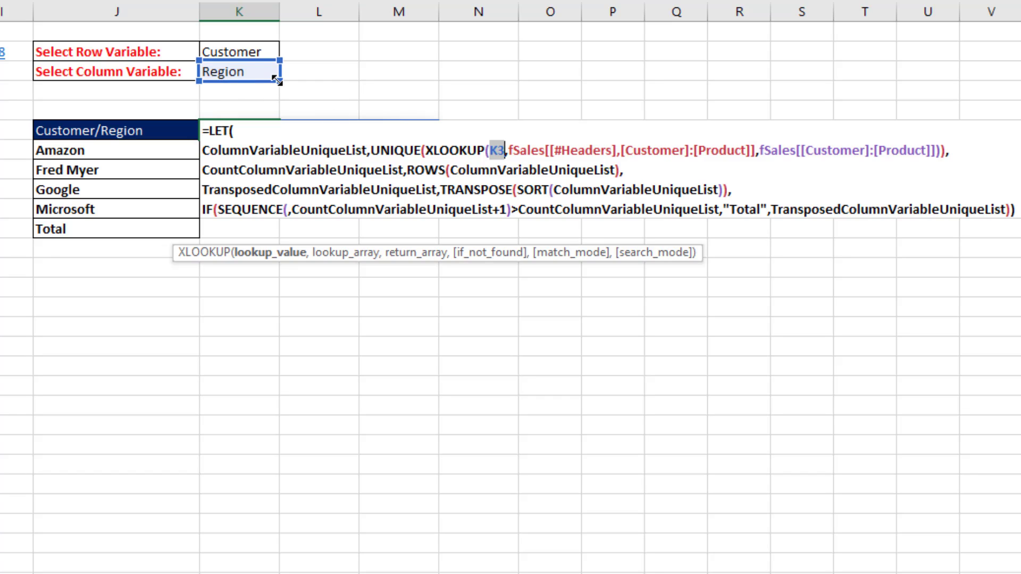
click(262, 169)
double_click(261, 169)
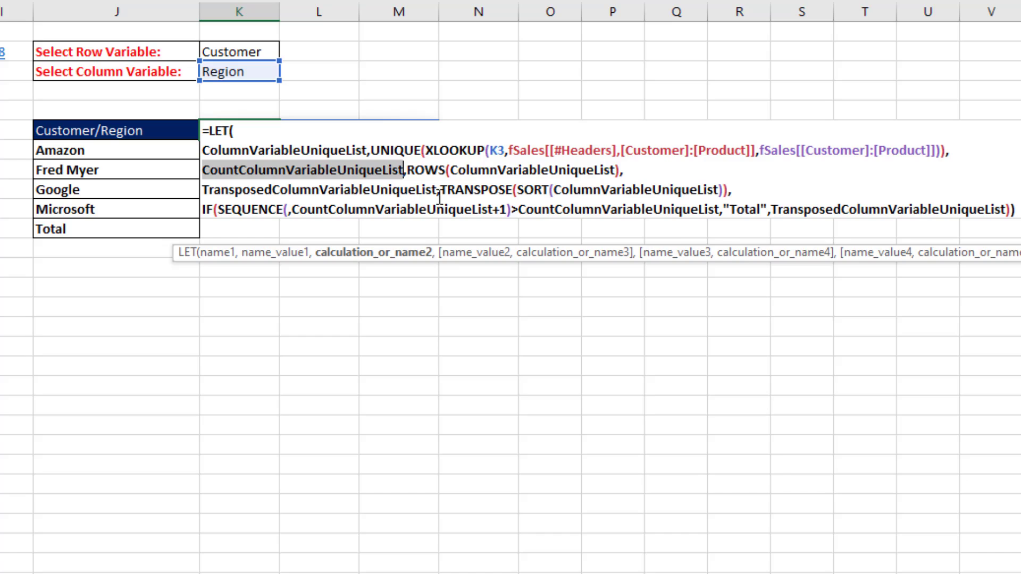
double_click(362, 190)
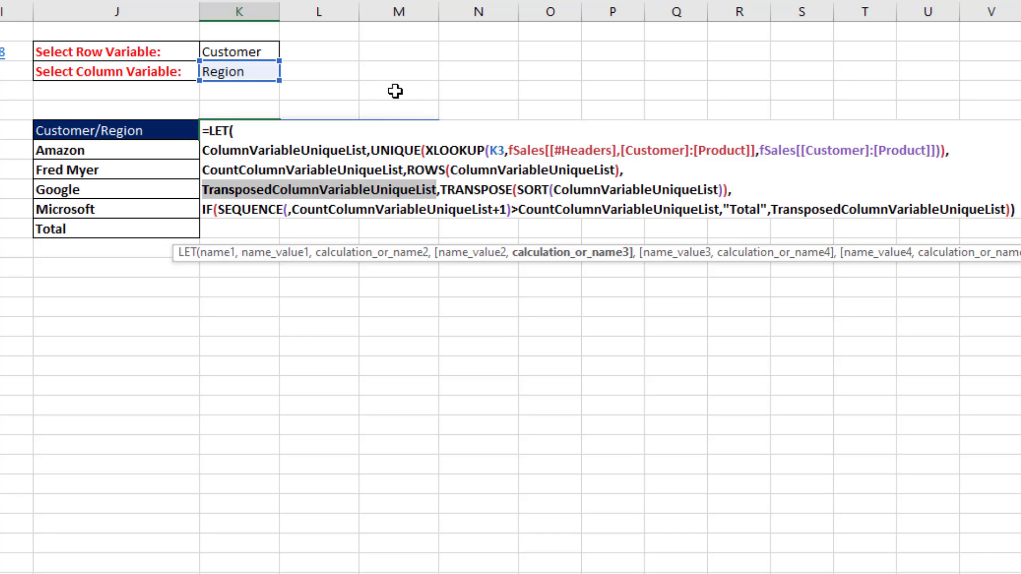
click(291, 211)
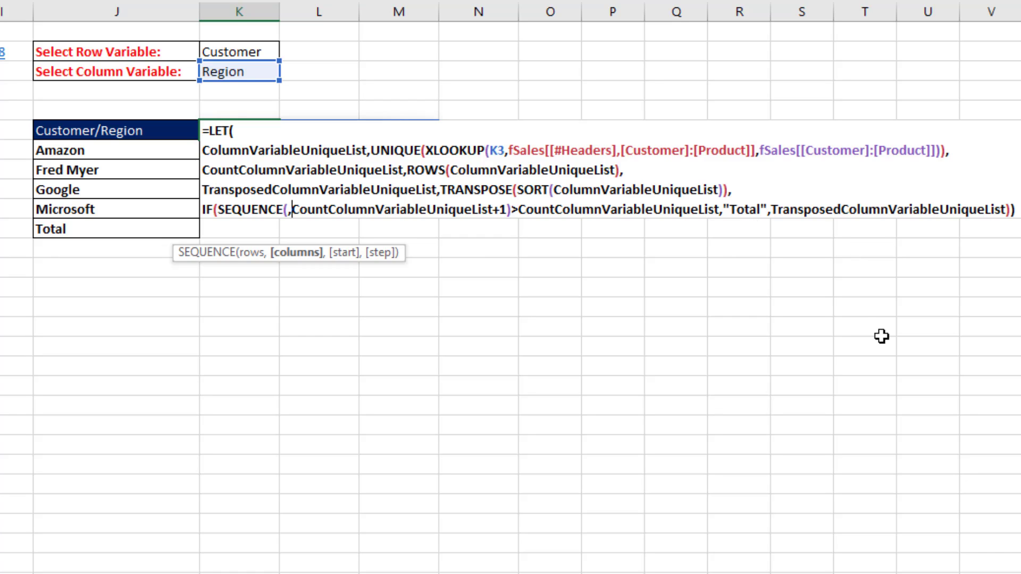
key(Return)
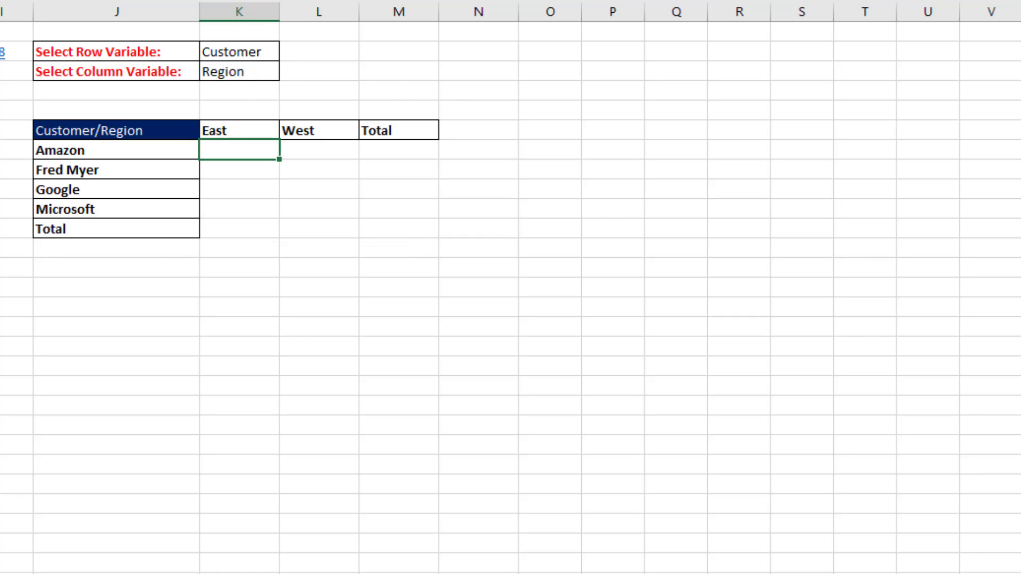
Set the column variable in K3 to Product to test the spilled column headers
click(269, 71)
click(288, 71)
click(240, 123)
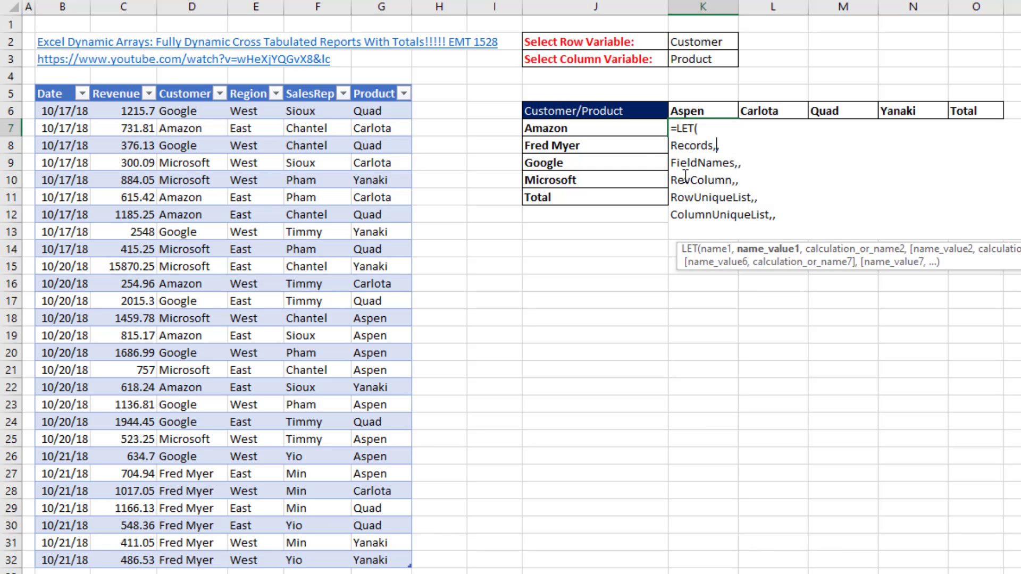
Define Records as fSales[[Customer]:[Product]], FieldNames as the Customer-to-Product headers and RevColumn as fSales[Revenue] in K7's LET formula
drag(181, 112, 399, 556)
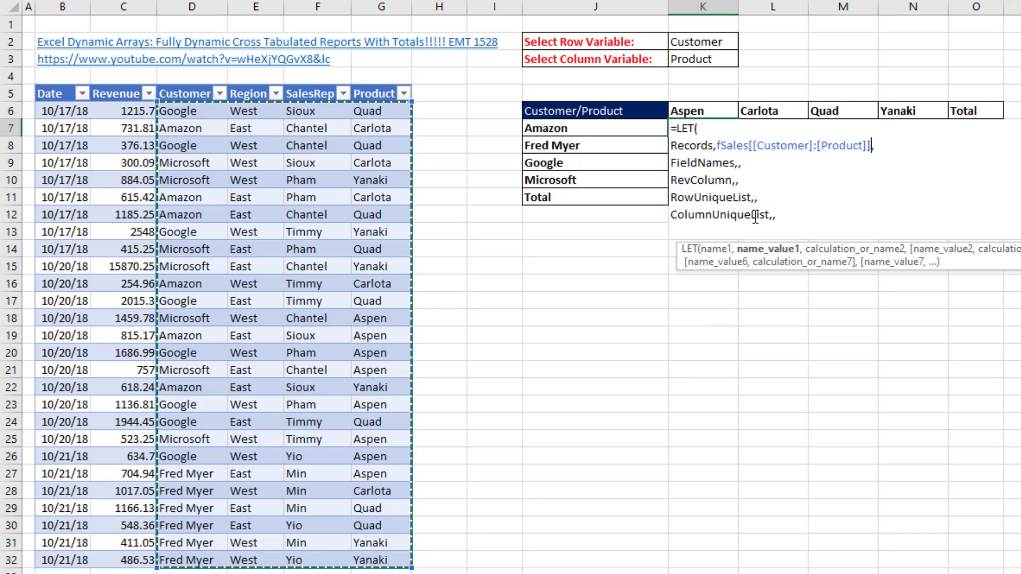
click(739, 163)
drag(171, 94, 373, 101)
click(737, 180)
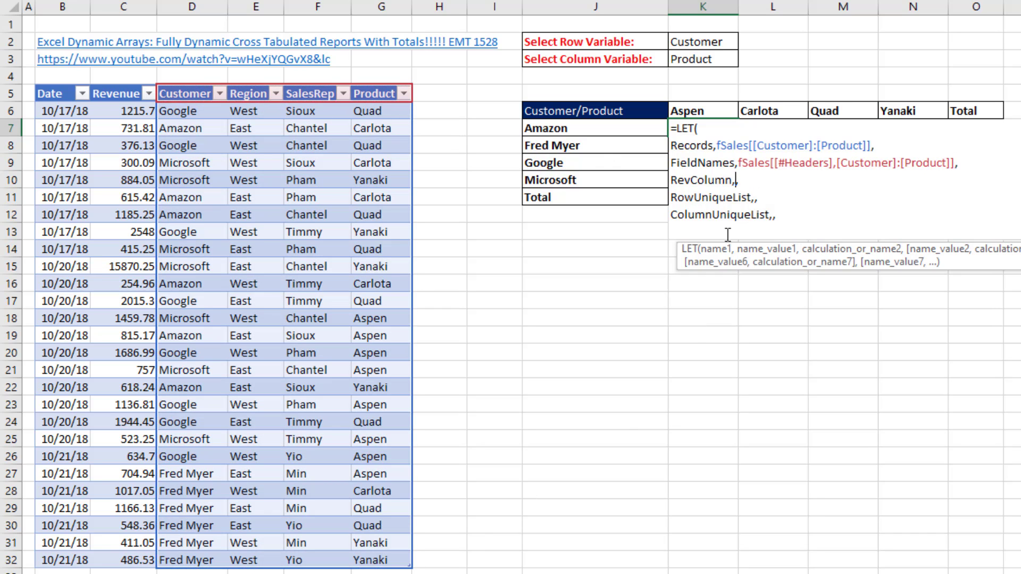
click(116, 87)
Define RowUniqueList as the spilled range J7# and ColumnUniqueList as K6# in K7's LET formula
click(755, 198)
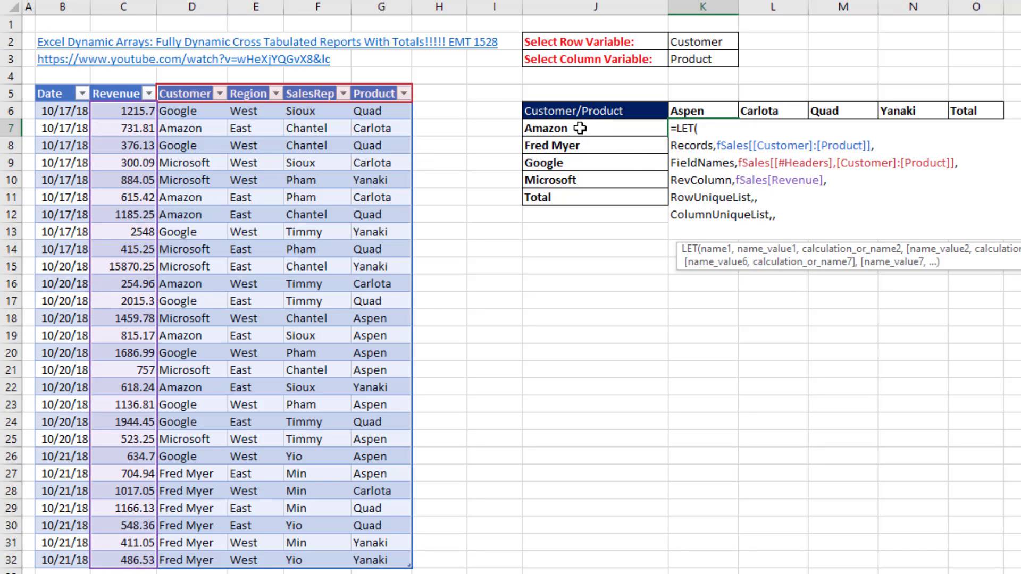
drag(580, 128, 579, 198)
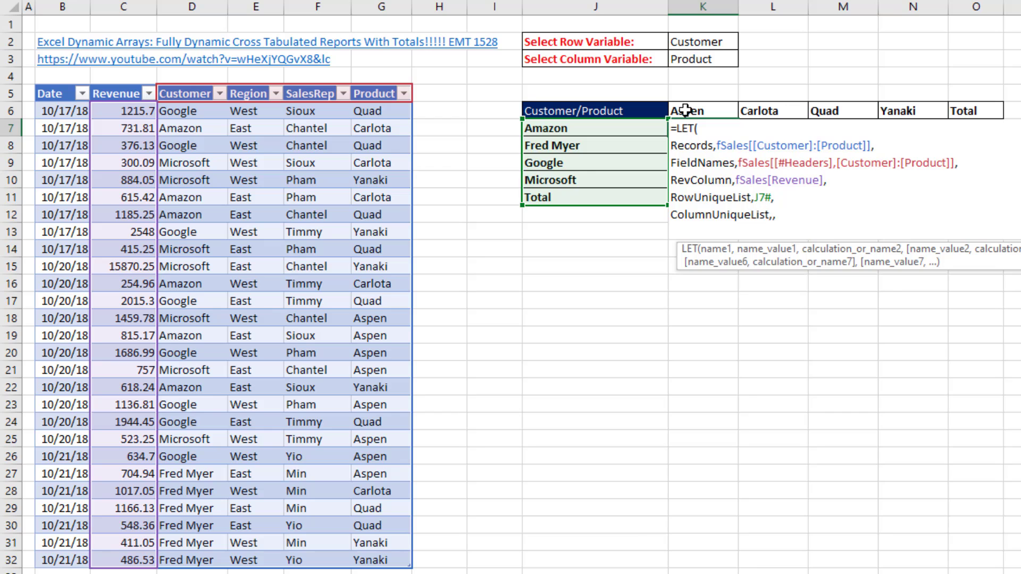
drag(686, 110, 970, 109)
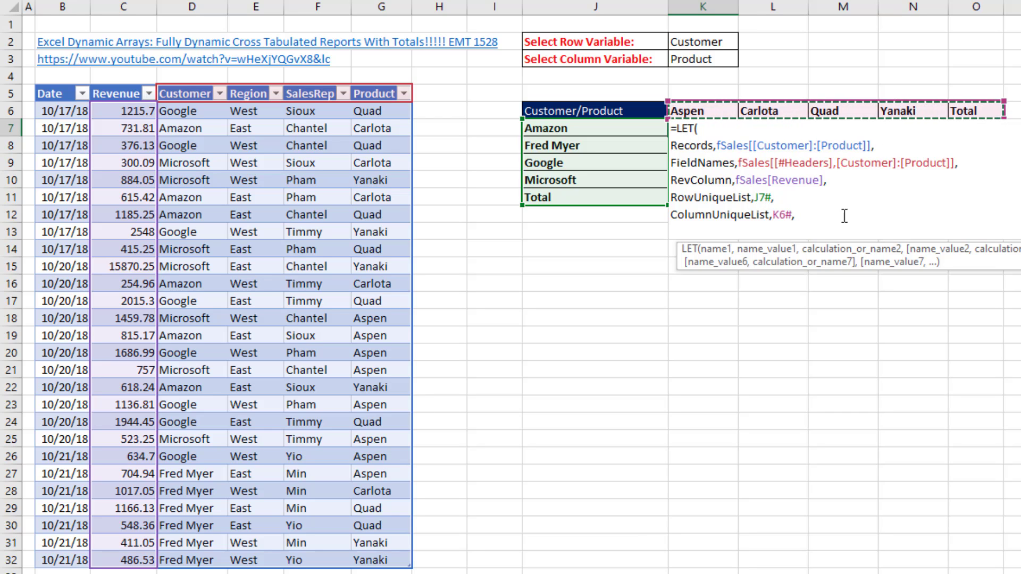
Add a CountRowUniqueList variable defined as ROWS(RowUniqueList) on its own line of the LET formula
double_click(725, 200)
key(ctrl+c)
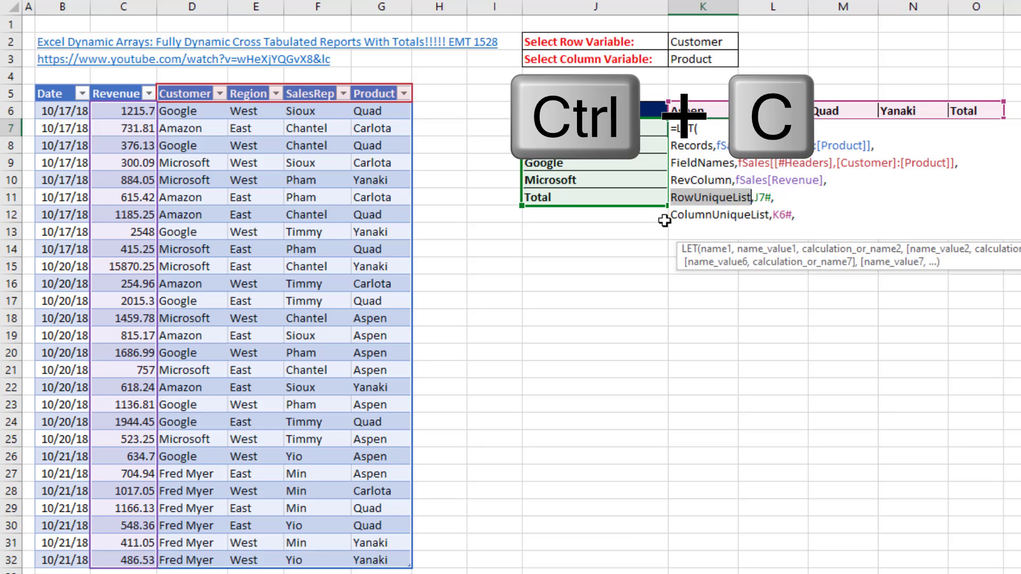
click(683, 229)
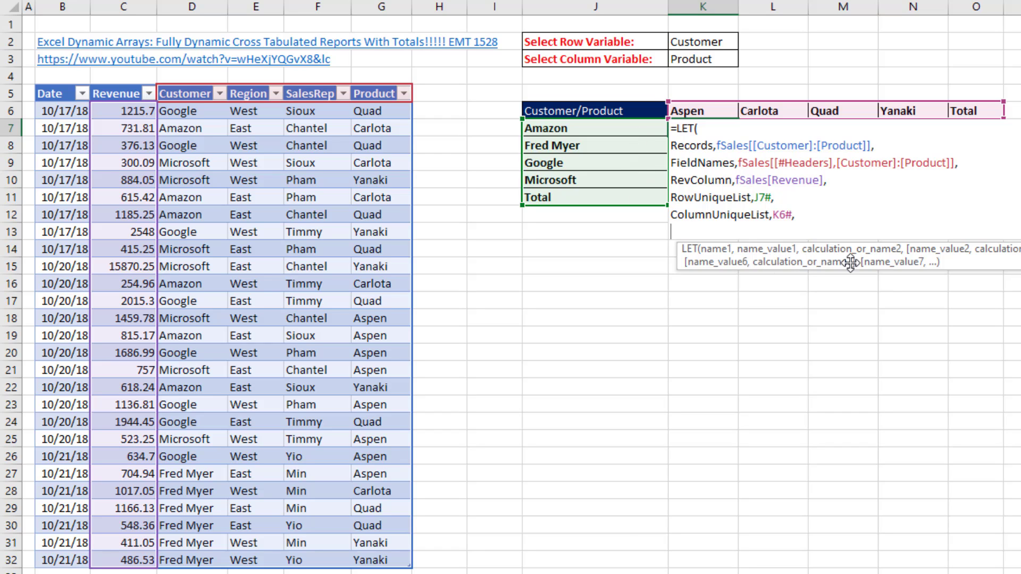
text(Coun)
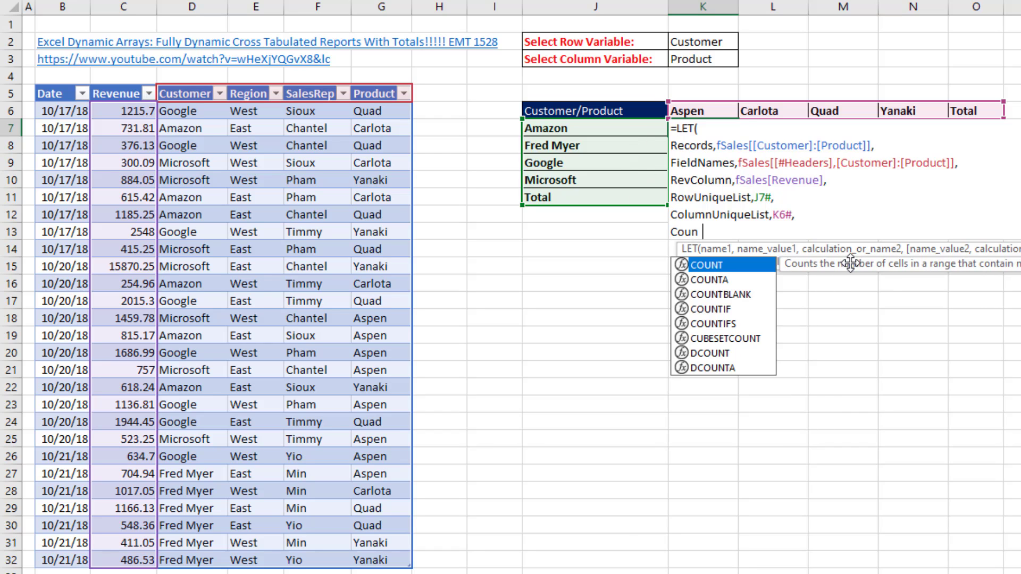
text(t)
key(ctrl+v)
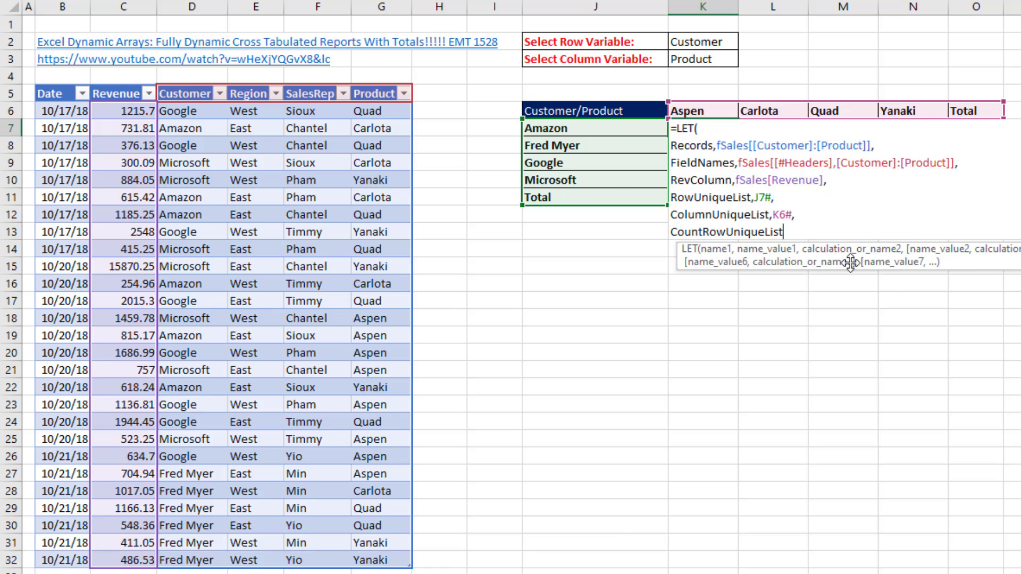
text(,)
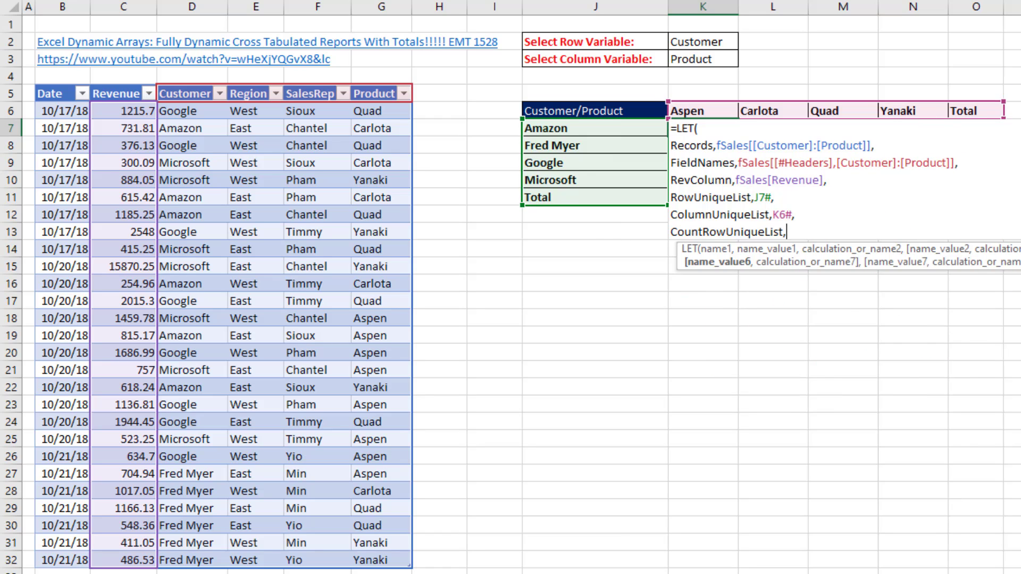
text(ROWS()
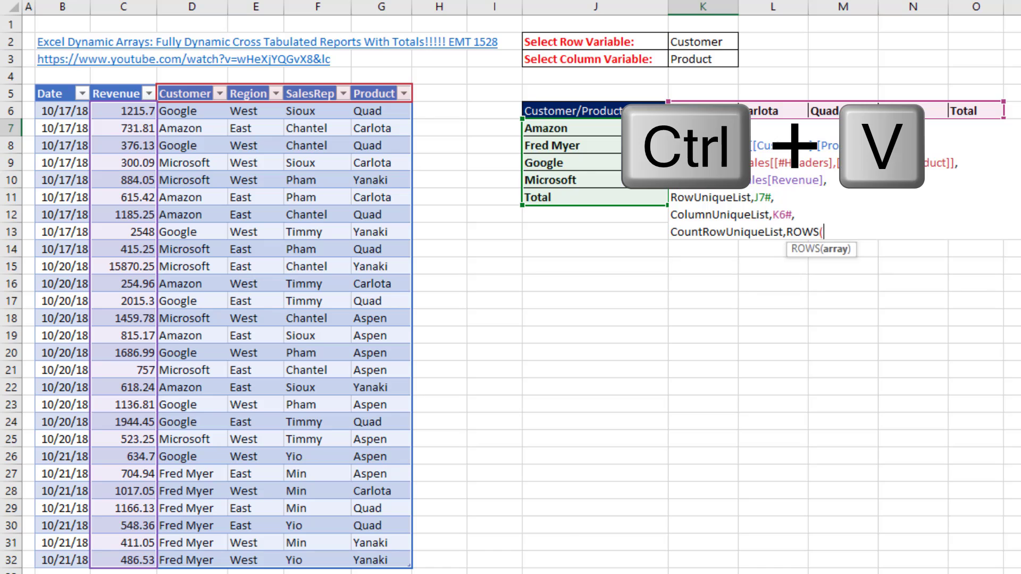
key(ctrl+v)
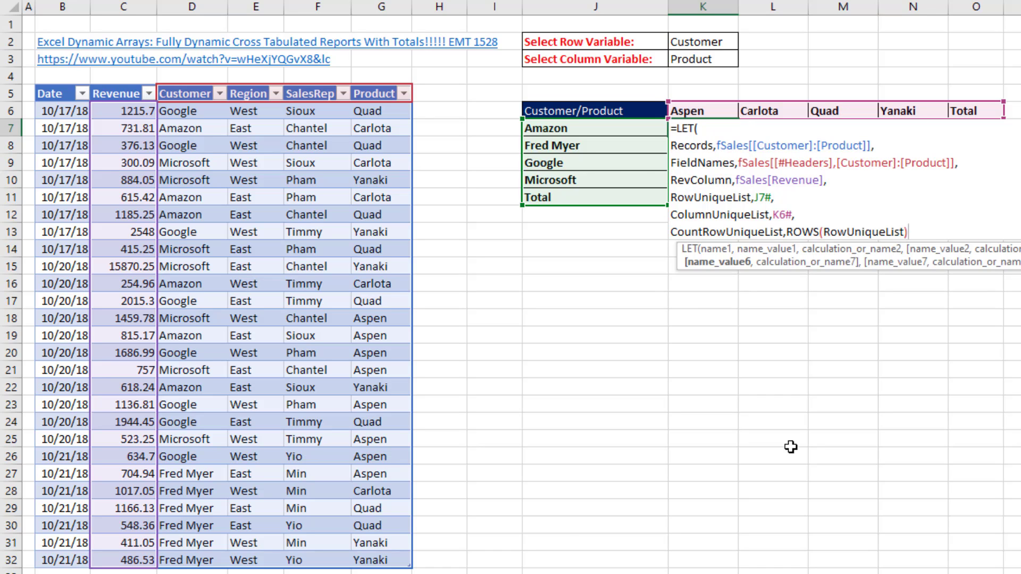
text(,)
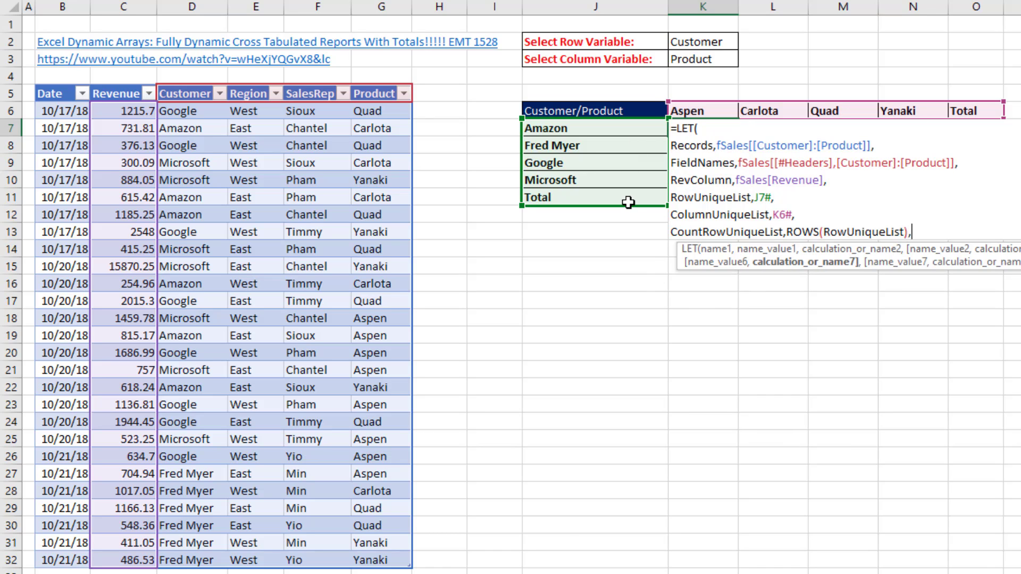
key(alt+Return)
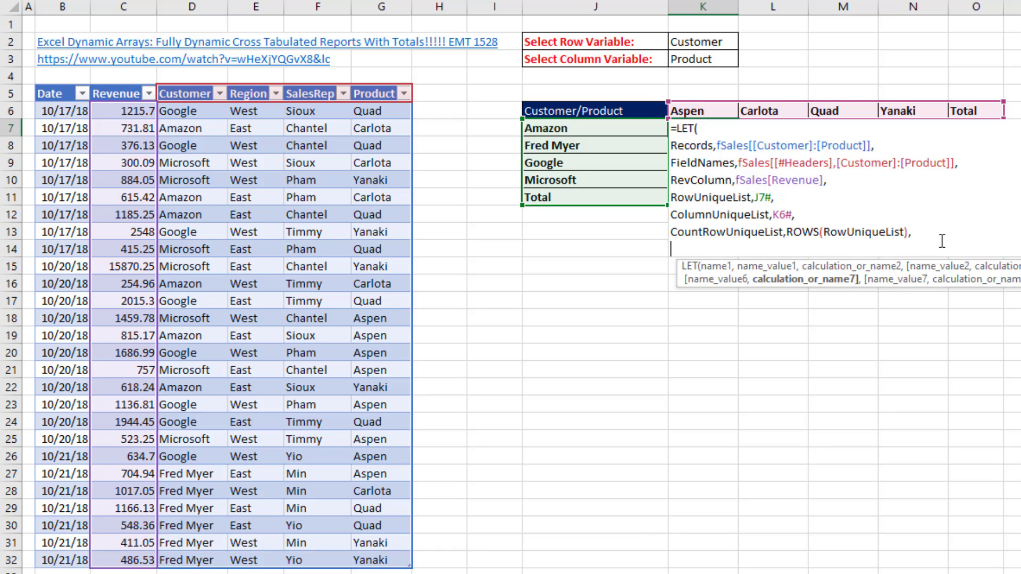
Add a CountColumnUniqueList variable defined as COLUMNS(ColumnUniqueList) on its own line of the LET formula
double_click(736, 215)
key(ctrl+c)
click(722, 248)
text(C)
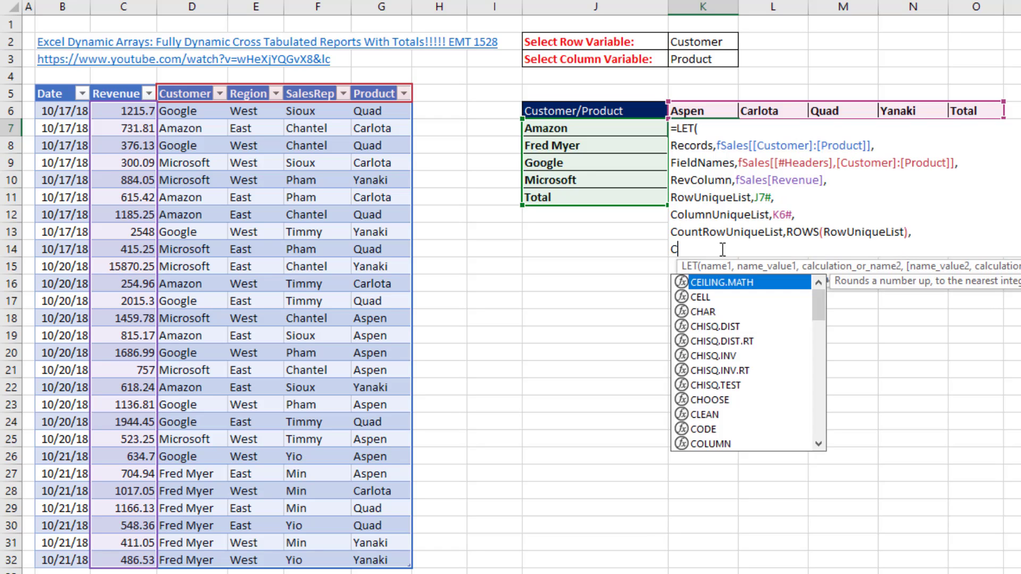
text(ountColumnUniqueList)
text(,)
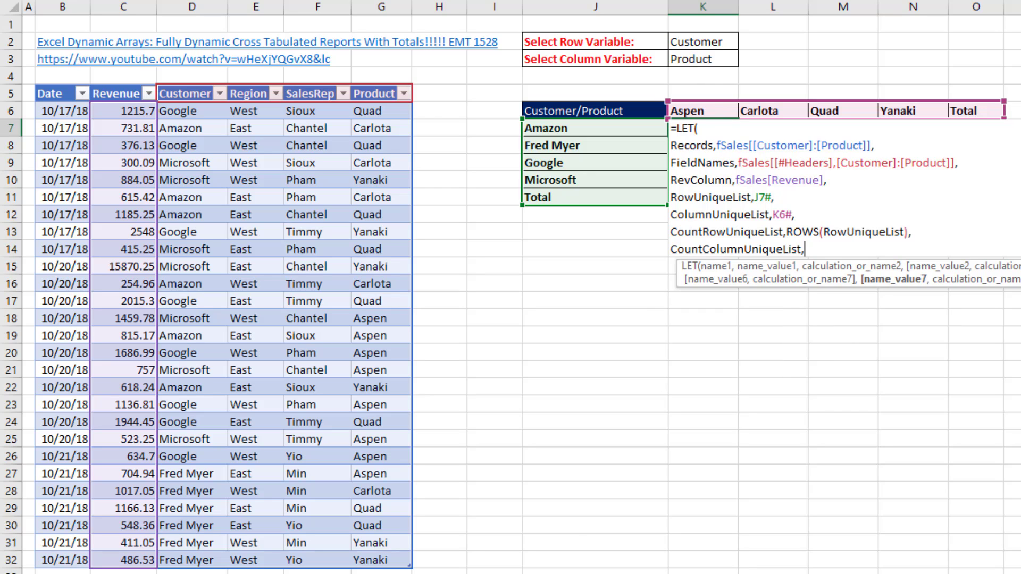
text(columns()
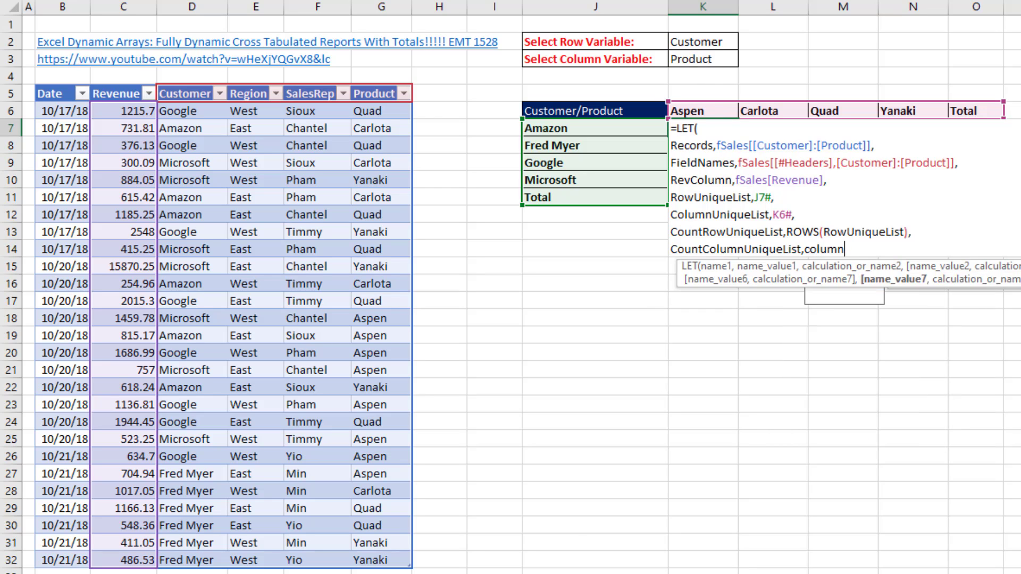
key(ctrl+v)
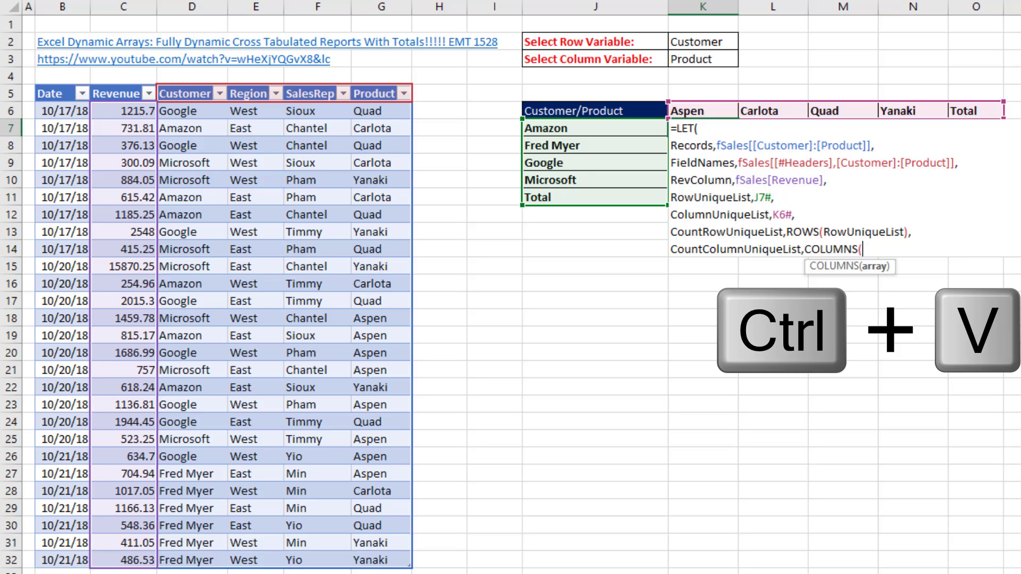
text(),)
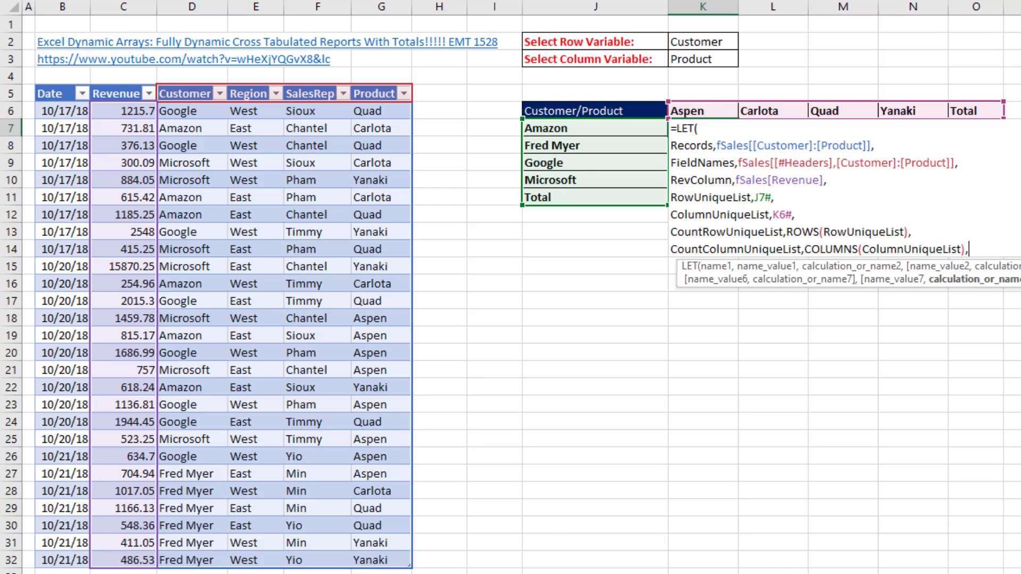
key(alt+Return)
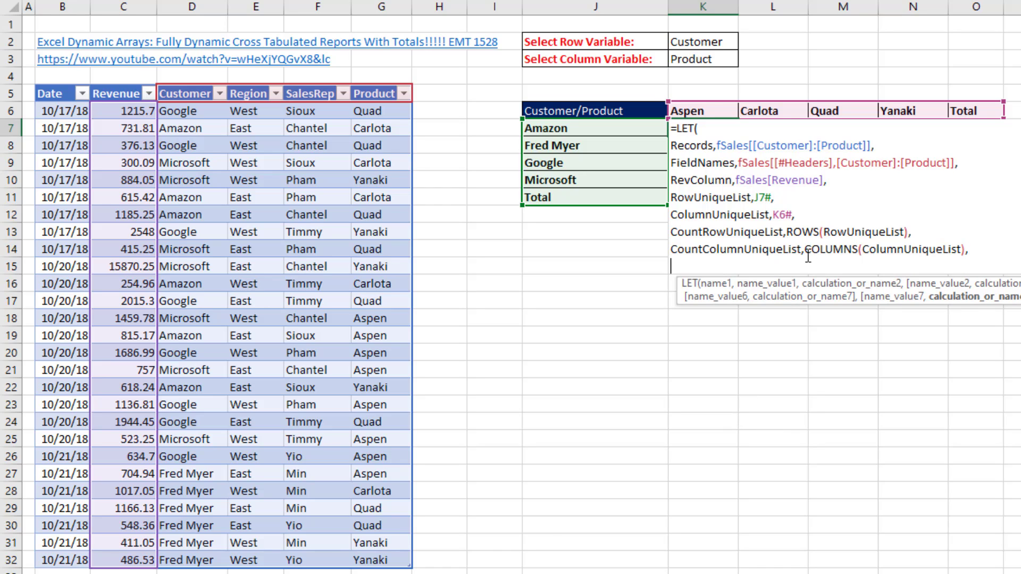
Evaluate COLUMNS(ColumnUniqueList) inside the formula to check its result, and restore the expression
drag(805, 249, 970, 248)
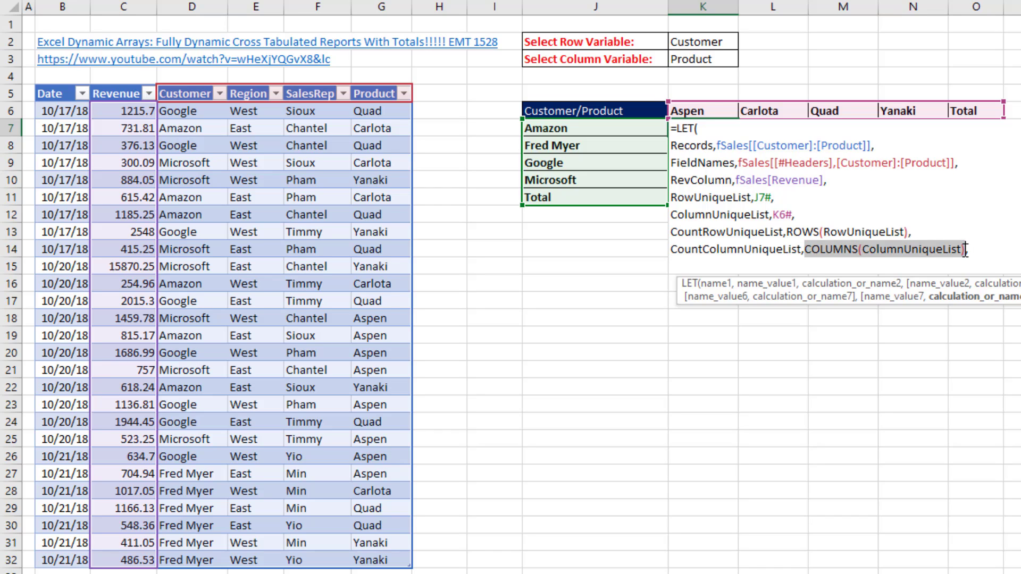
drag(965, 250, 963, 250)
key(F9)
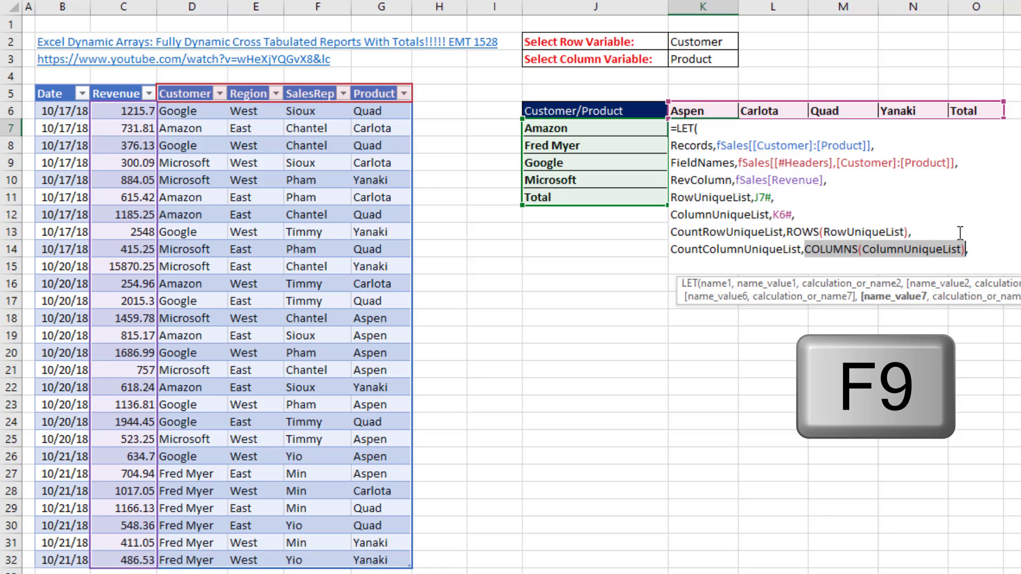
key(F9)
key(ctrl+z)
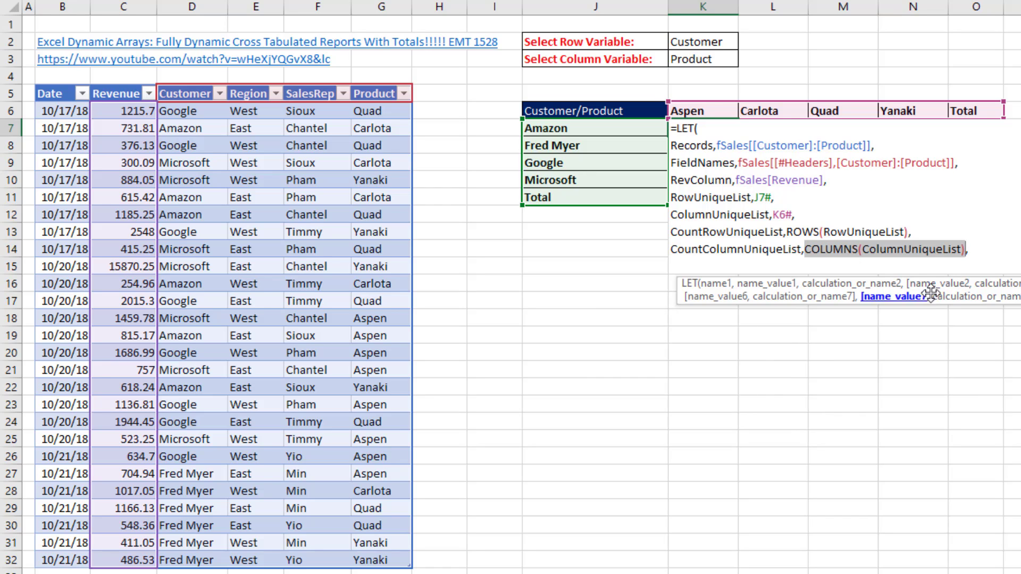
click(996, 248)
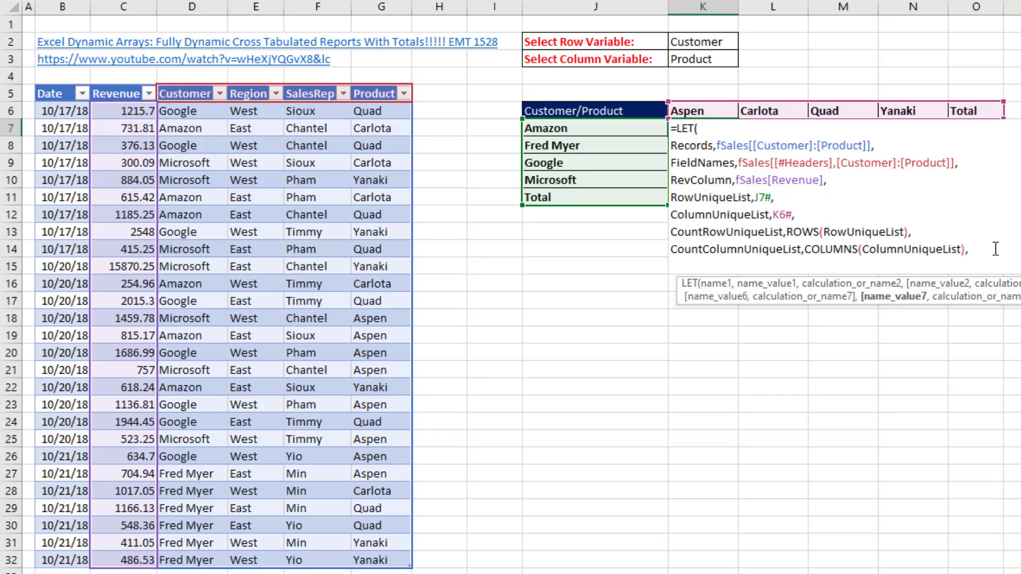
Use CountColumnUniqueList as the LET's final calculation, close the function and enter the K7 formula to test the variable
double_click(736, 249)
key(ctrl+c)
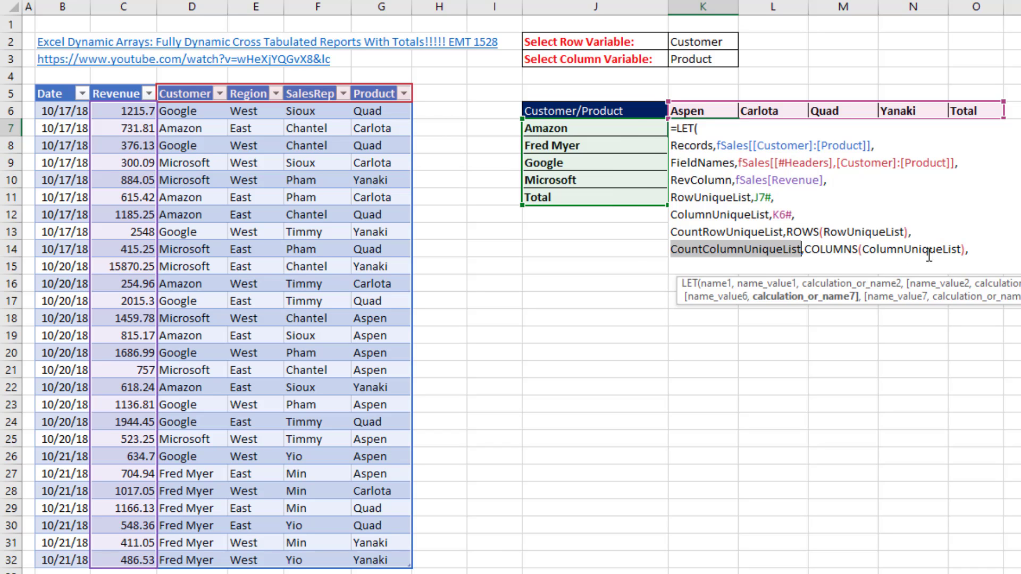
click(975, 248)
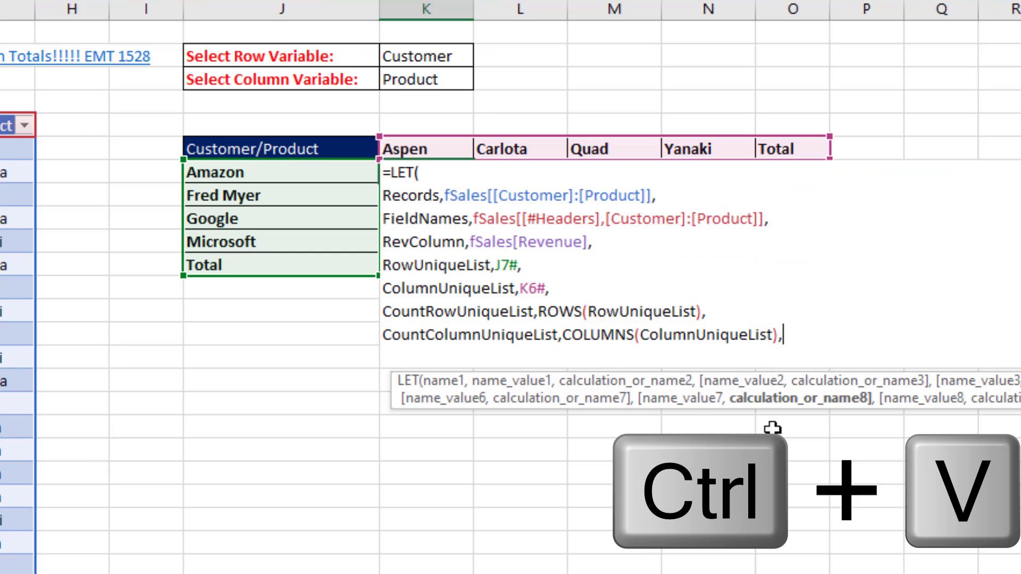
key(ctrl+v)
text())
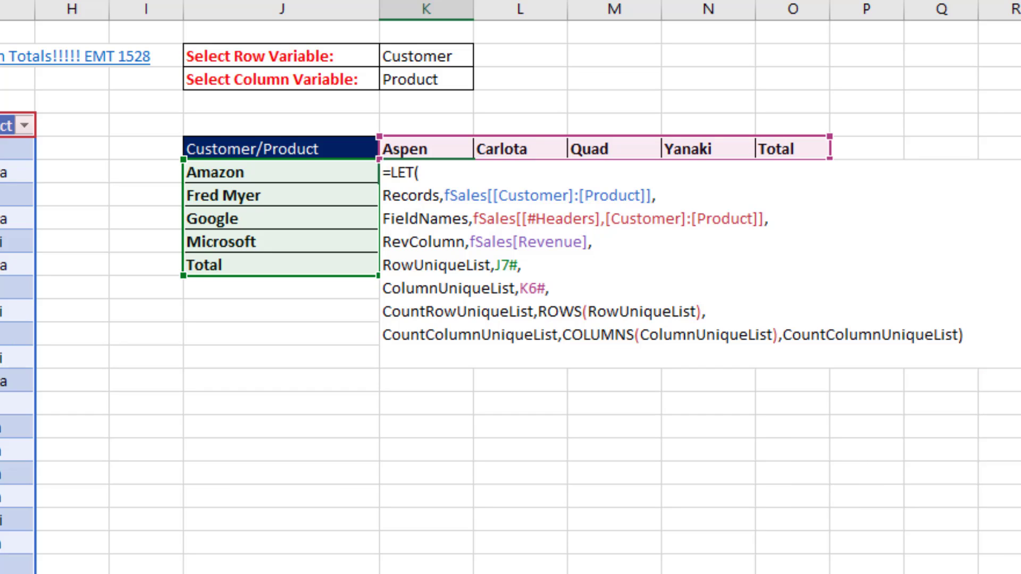
key(ctrl+Return)
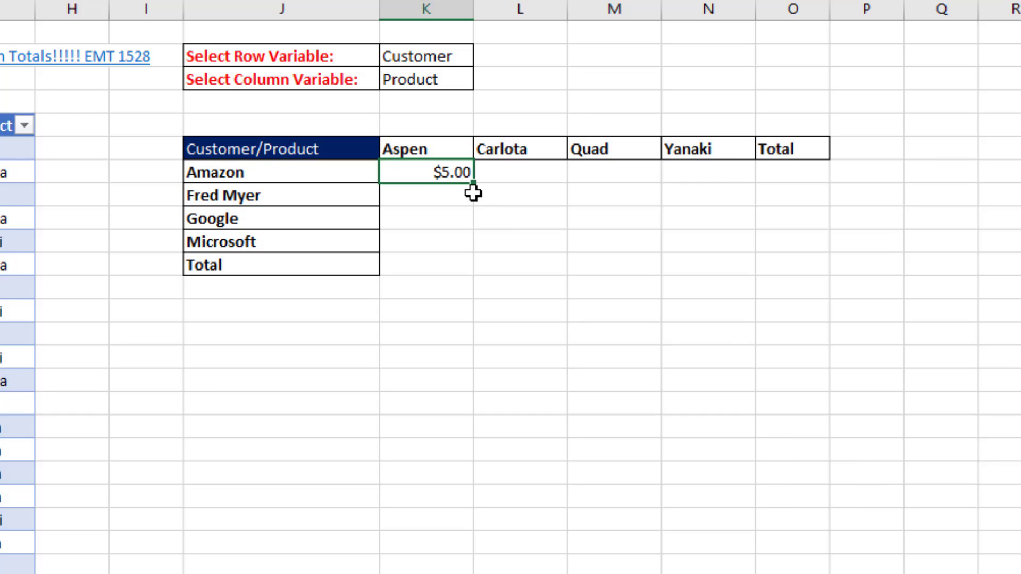
Reopen K7's formula and remove the CountColumnUniqueList test calculation with its closing parenthesis
key(F2)
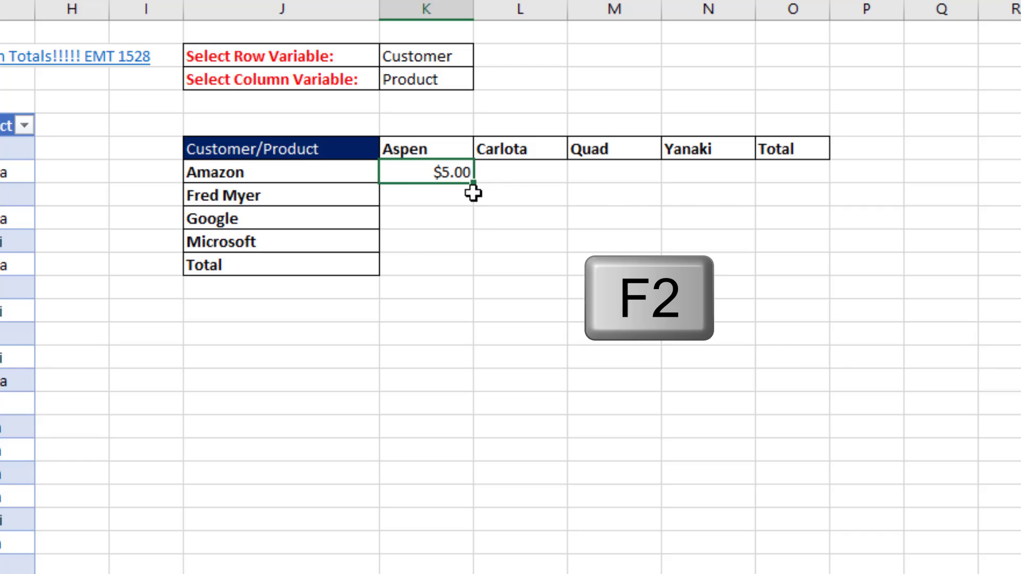
key(Delete)
key(Delete)
Start a LookupColumnForRowVariable variable on a new line of the LET formula, using XLOOKUP with K2 as the lookup value
key(alt+Return)
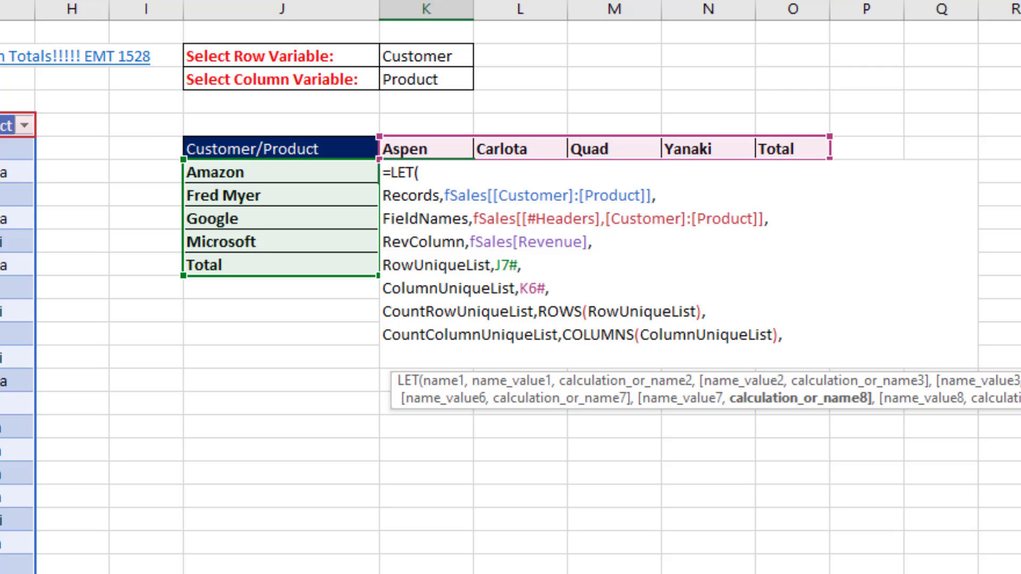
text(Lookup)
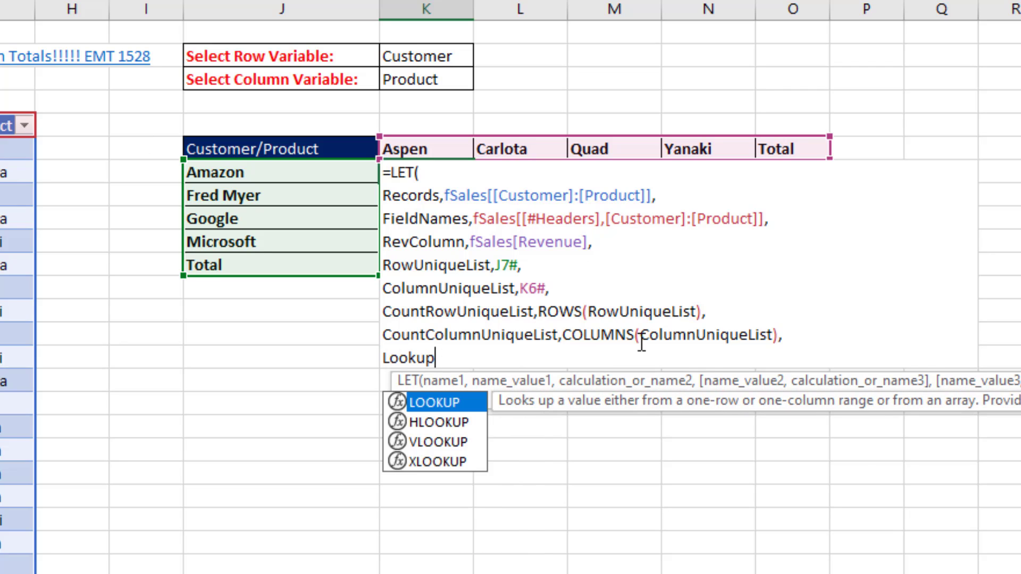
text(ColumnF)
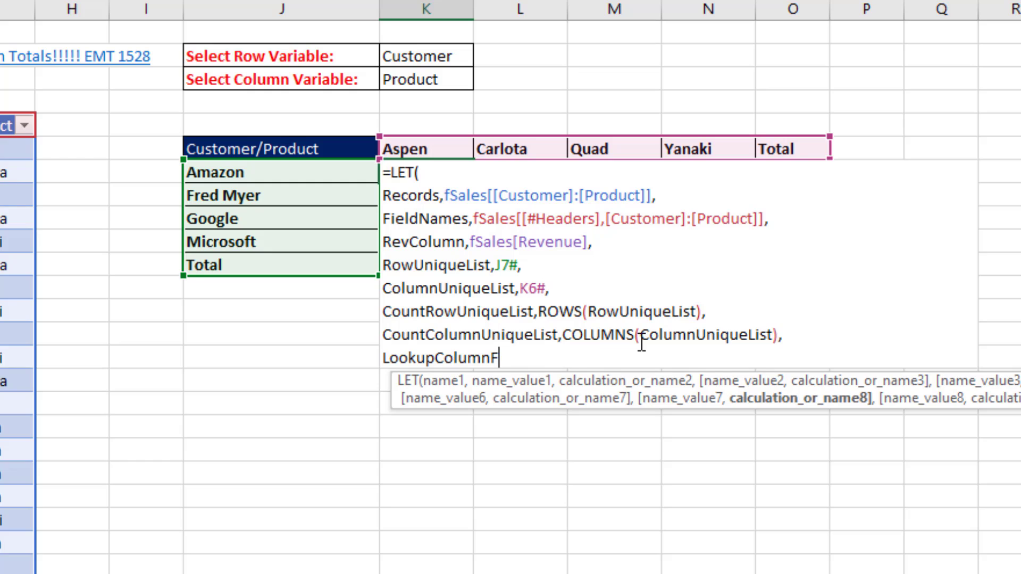
text(orRowVariable,)
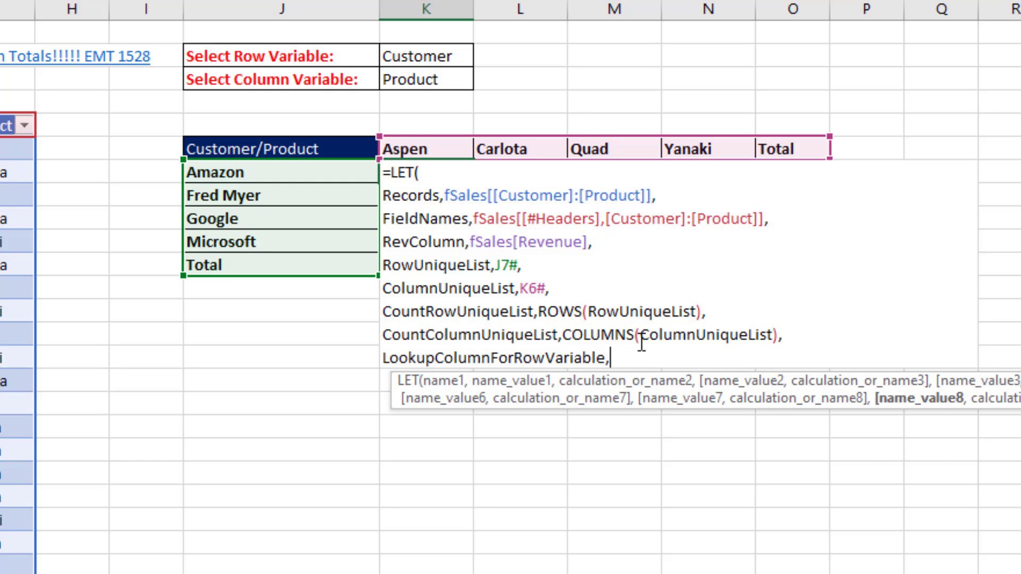
text(xl)
key(Tab)
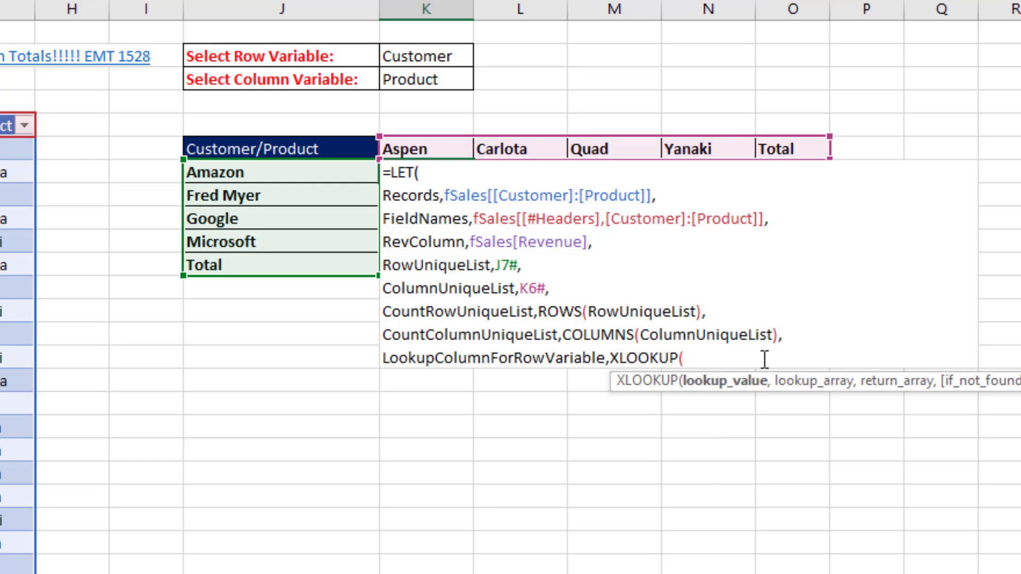
click(433, 65)
text(,)
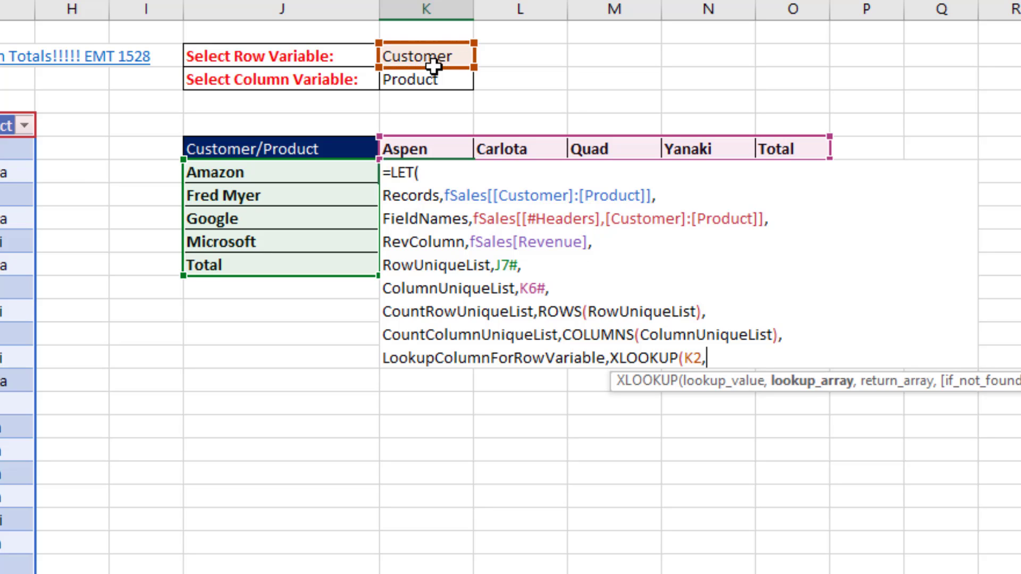
Complete the XLOOKUP with FieldNames as the lookup array and Records as the return array
double_click(437, 218)
key(ctrl+c)
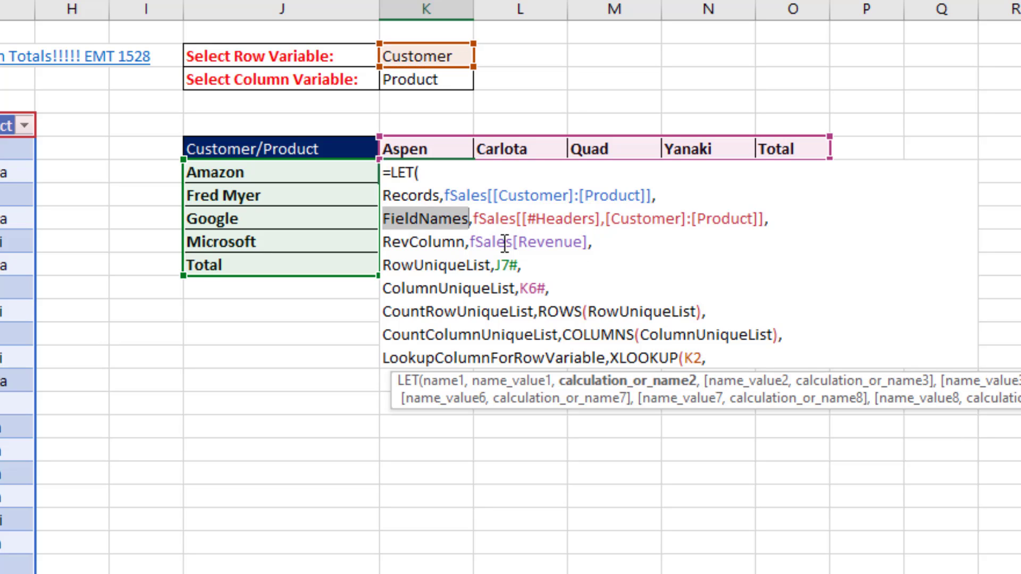
click(755, 355)
key(ctrl+v)
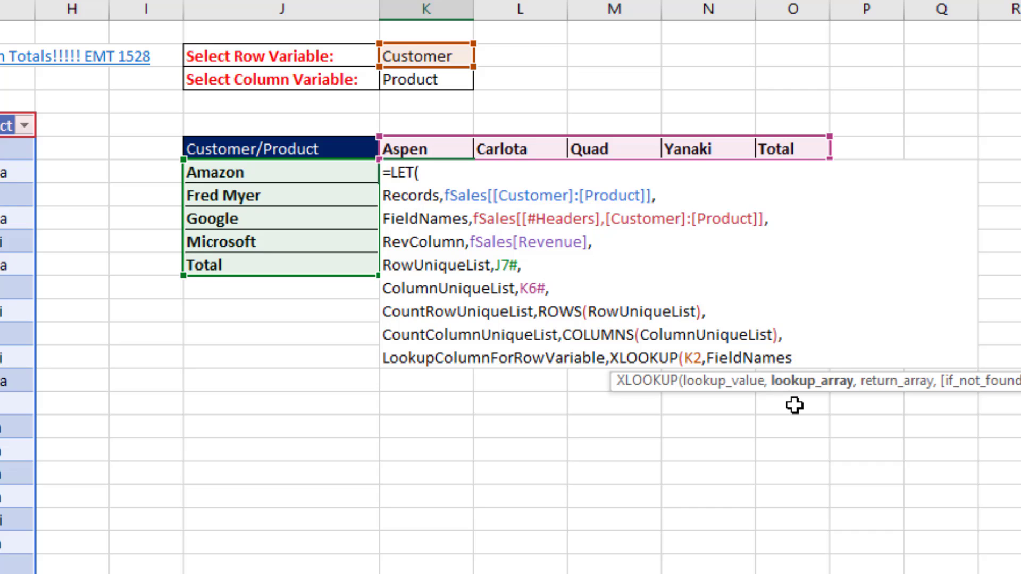
text(,)
double_click(418, 193)
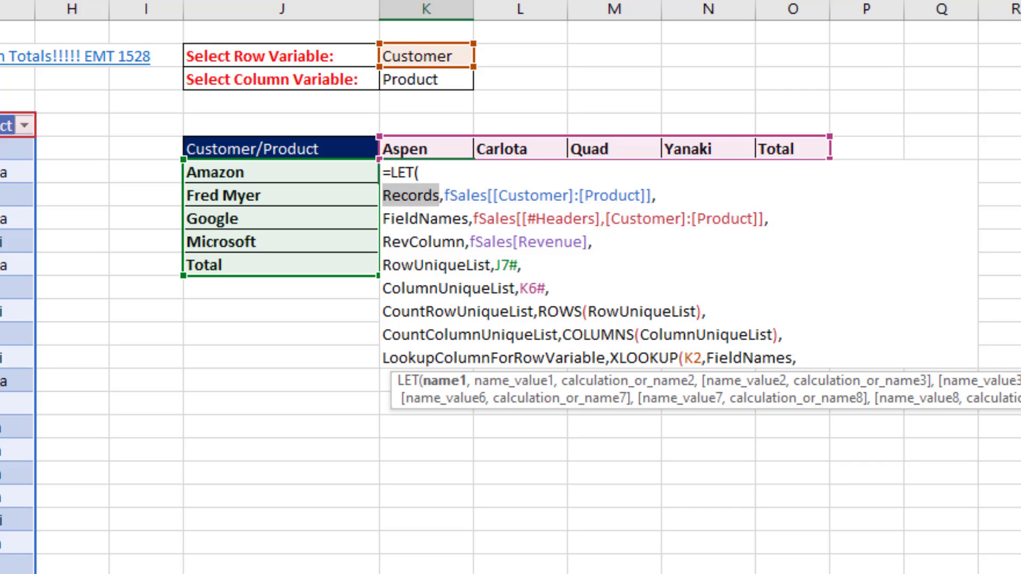
key(ctrl+c)
click(861, 353)
key(ctrl+v)
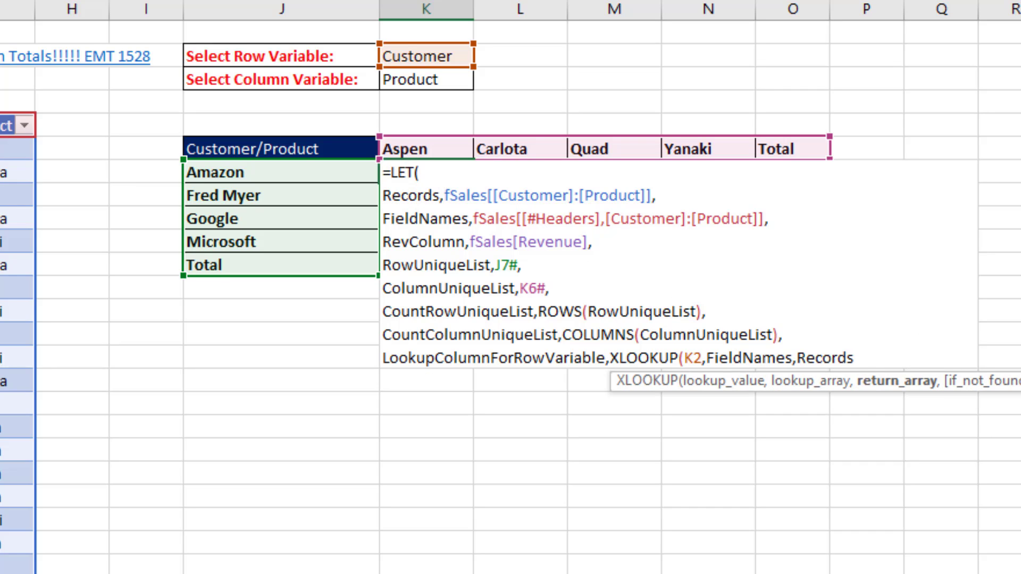
Use LookupColumnForRowVariable as the LET's final calculation, close the function and enter the formula to test the variable
double_click(424, 359)
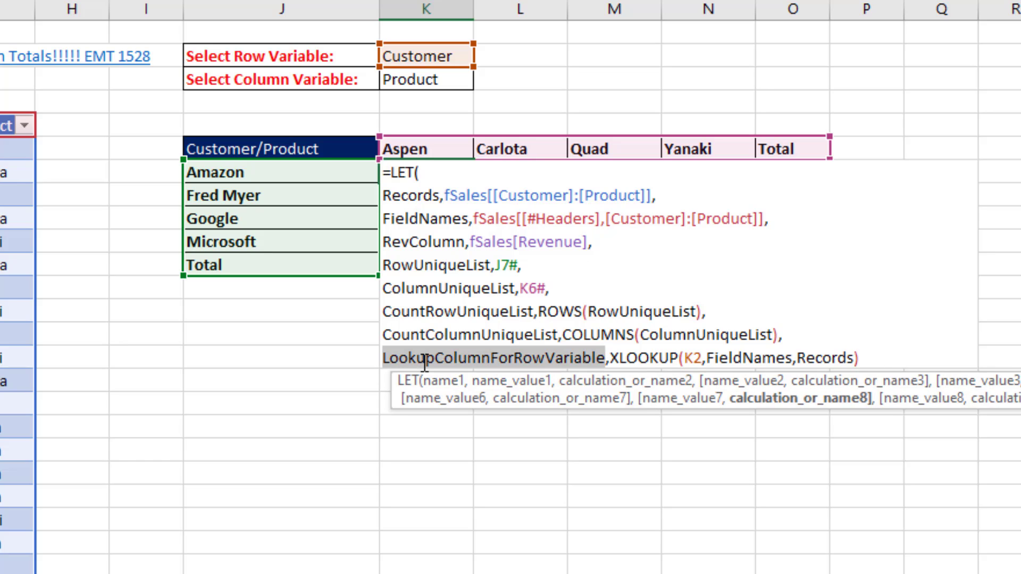
click(909, 357)
text(,)
key(ctrl+v)
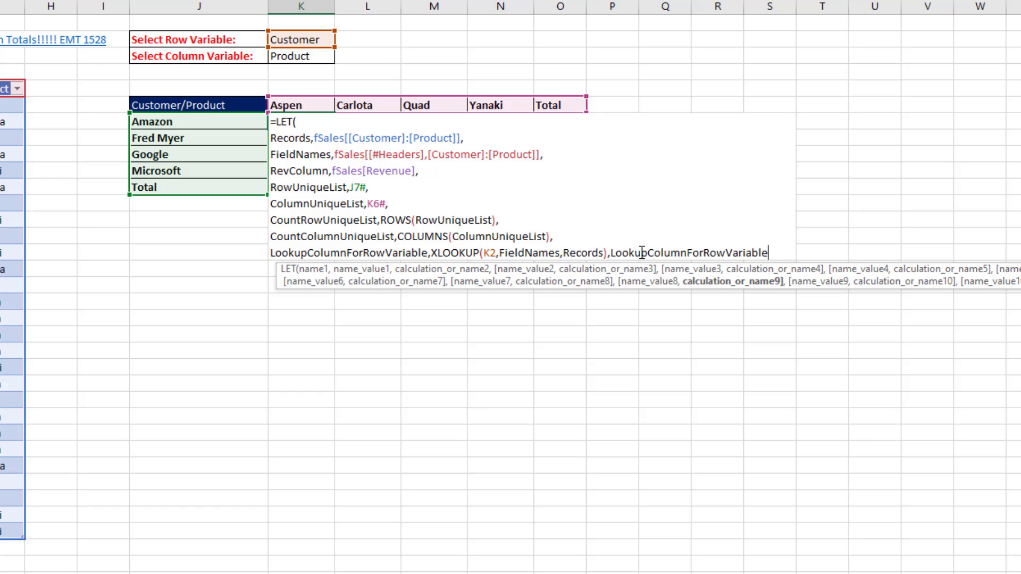
text())
key(ctrl+Return)
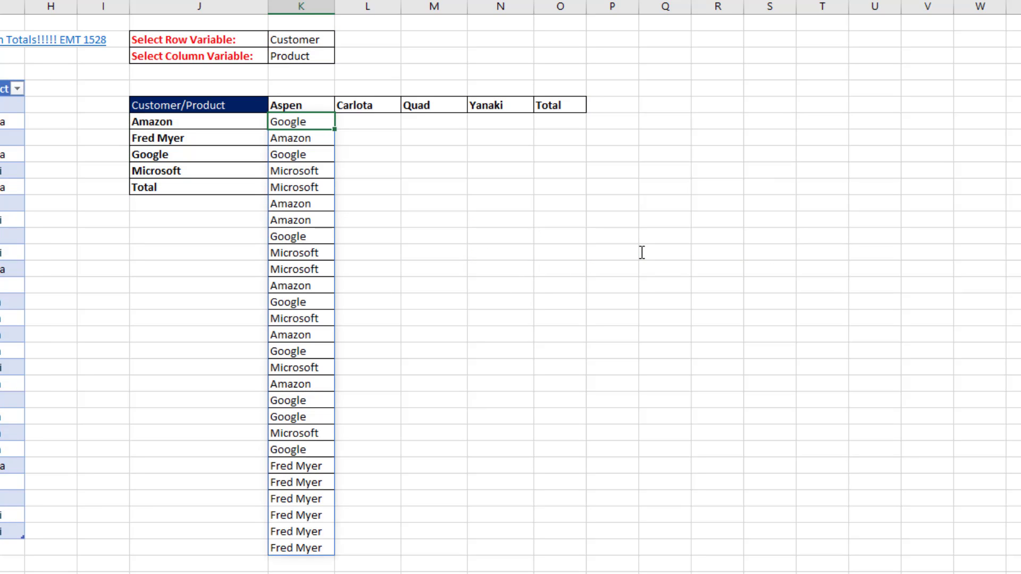
Reopen K7's formula and remove the LookupColumnForRowVariable test calculation, leaving the variable line ended with a comma
key(F2)
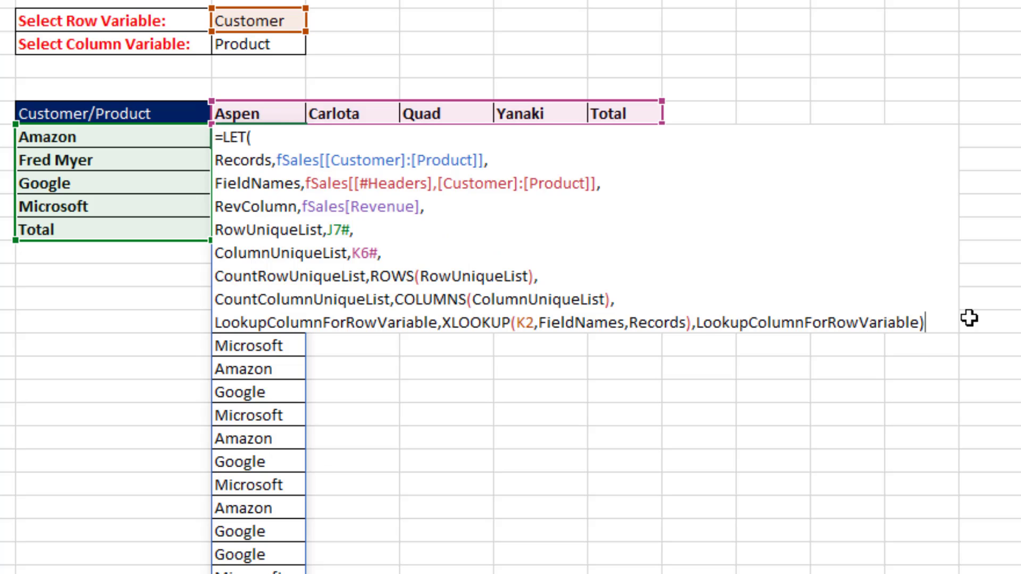
shift+click(607, 252)
key(Delete)
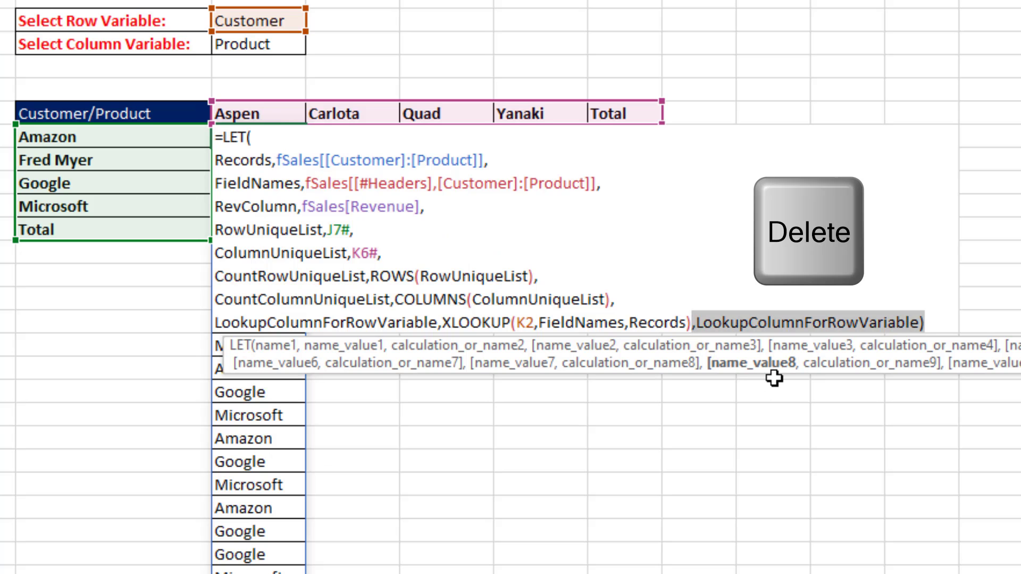
Duplicate the LookupColumnForRowVariable definition onto the next line of the LET formula
drag(691, 323, 215, 323)
key(ctrl+c)
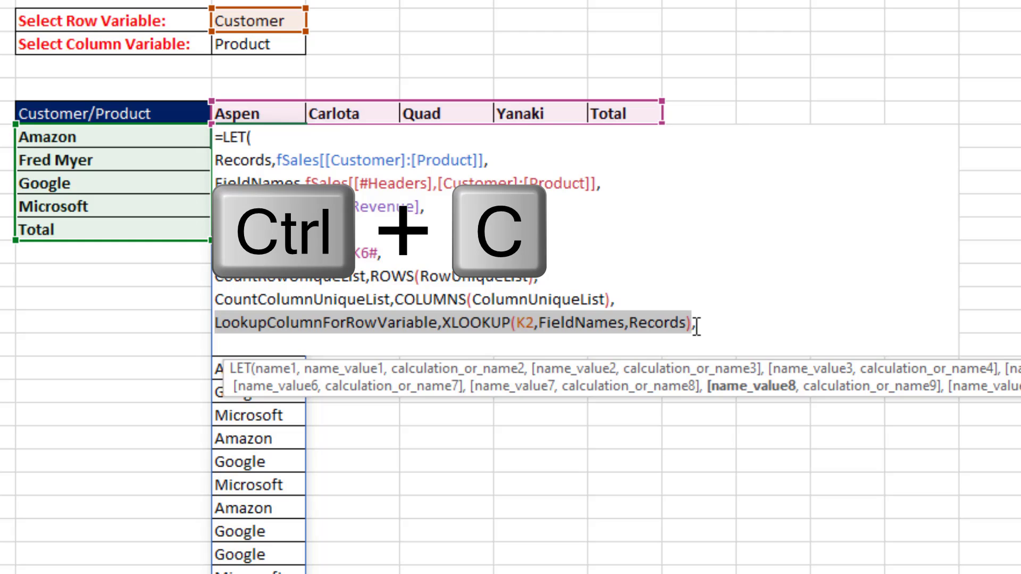
click(266, 345)
key(ctrl+v)
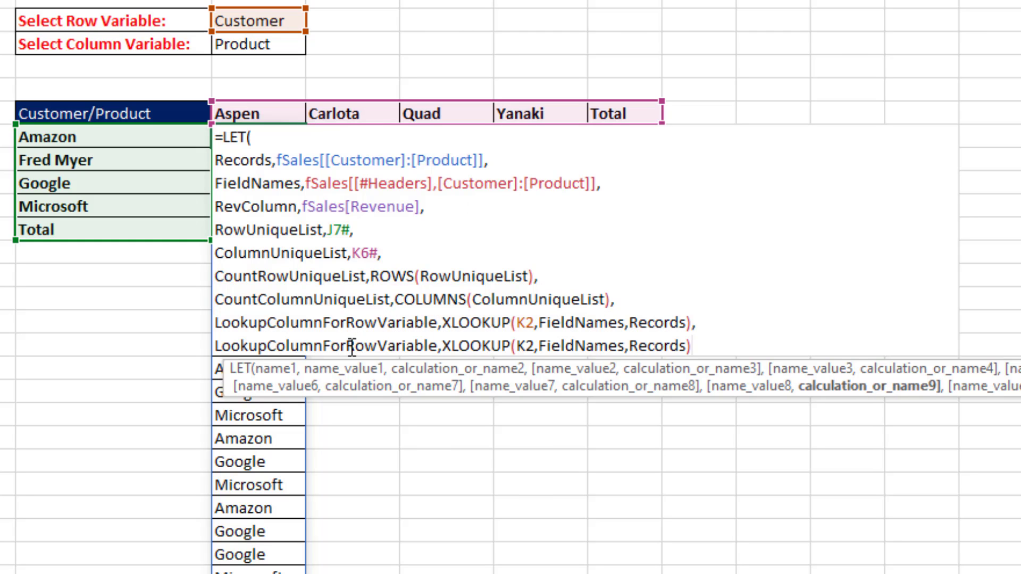
Rename the copied variable LookupColumnForColumnVariable, set its XLOOKUP lookup value to K3, and end its line with a comma
drag(349, 345, 378, 345)
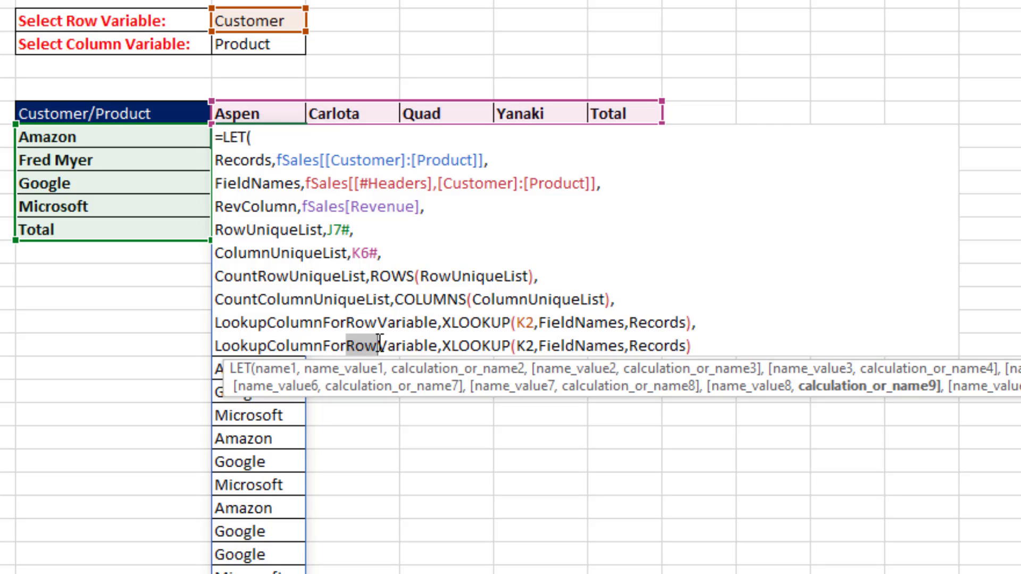
text(Column)
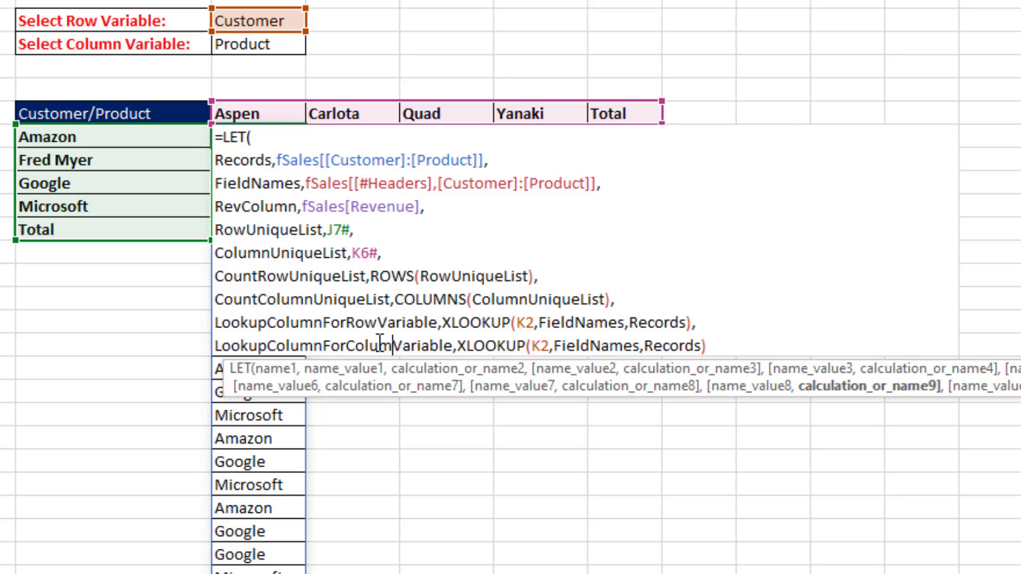
double_click(547, 346)
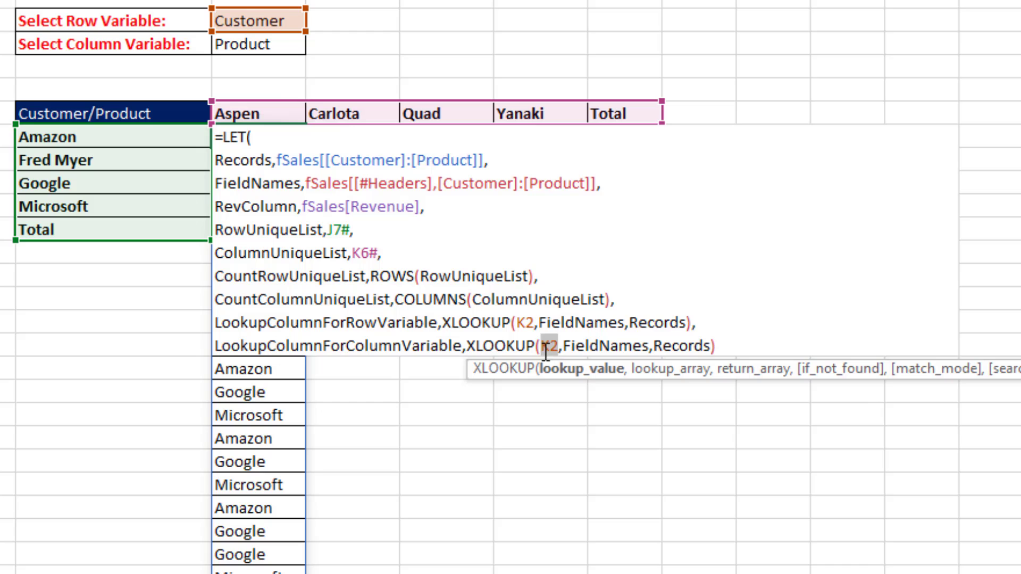
click(249, 47)
click(743, 343)
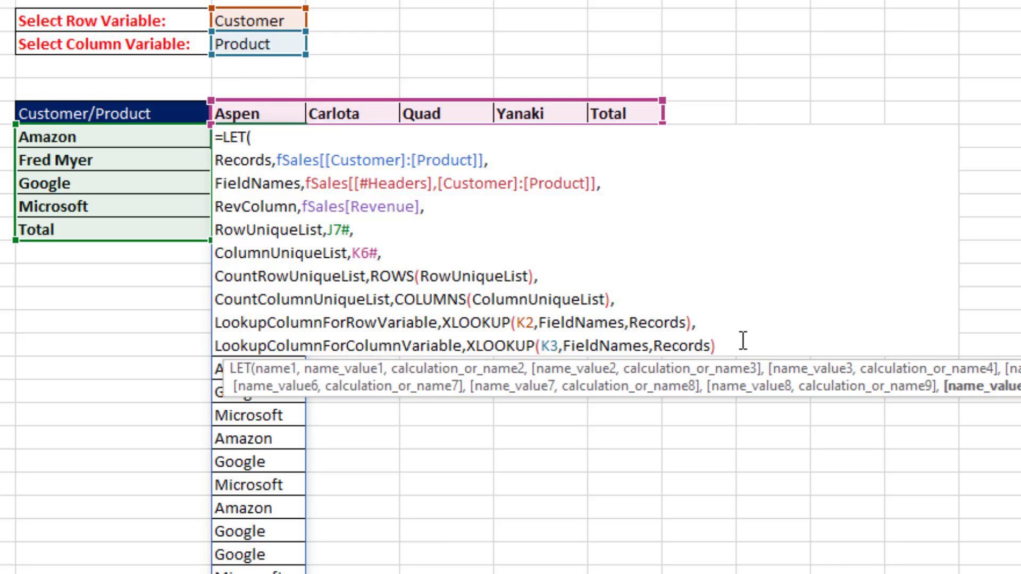
text(,)
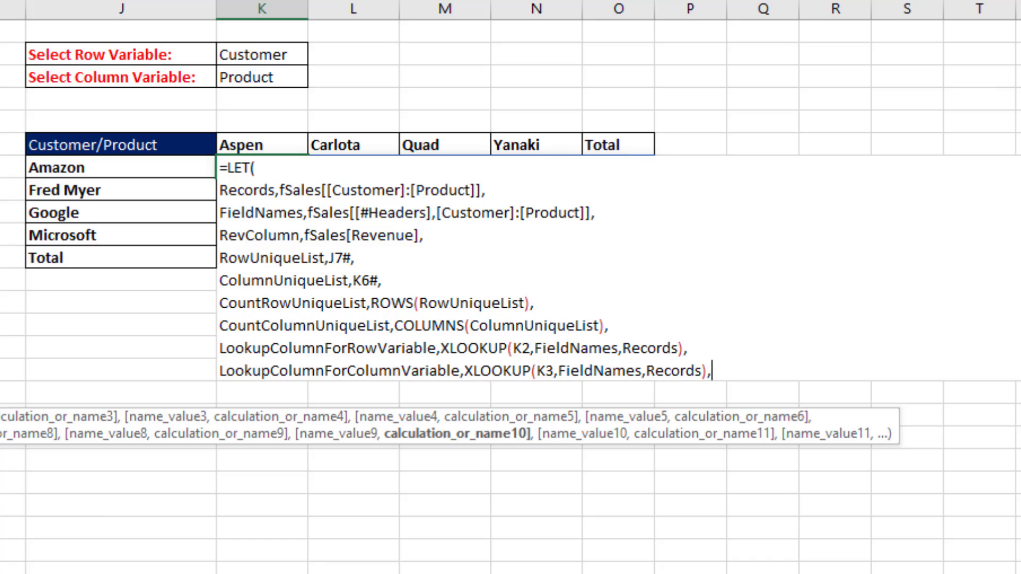
key(alt+Return)
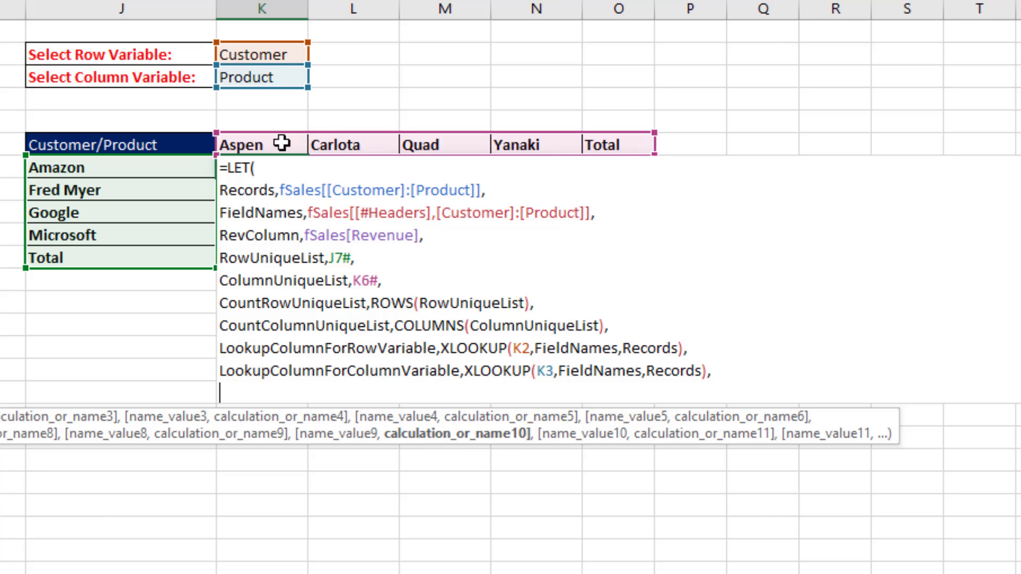
Finish the LET with a placeholder final calculation of 1, enter the formula in K7 and save the workbook
text(1)
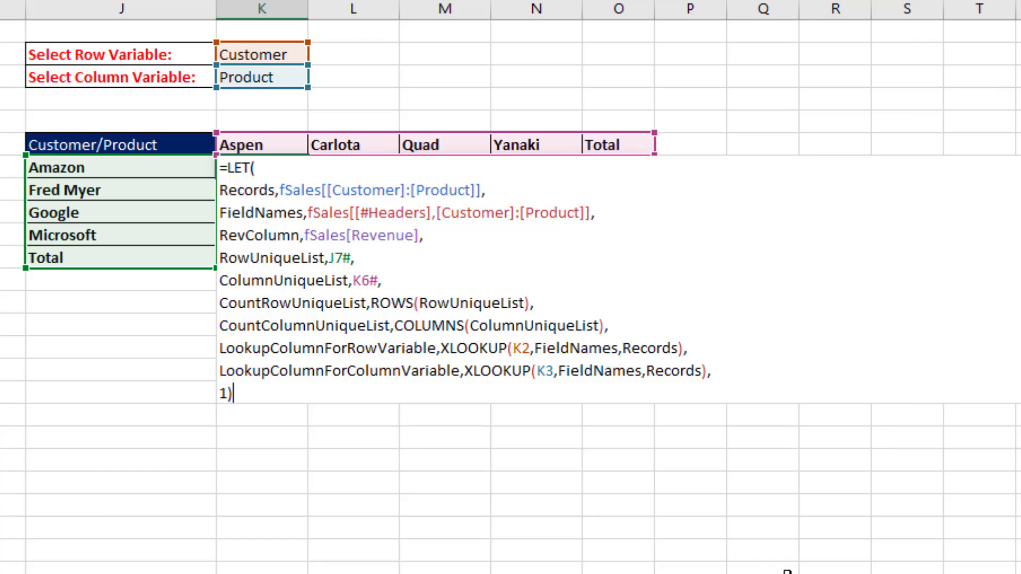
key(ctrl+Return)
key(ctrl+s)
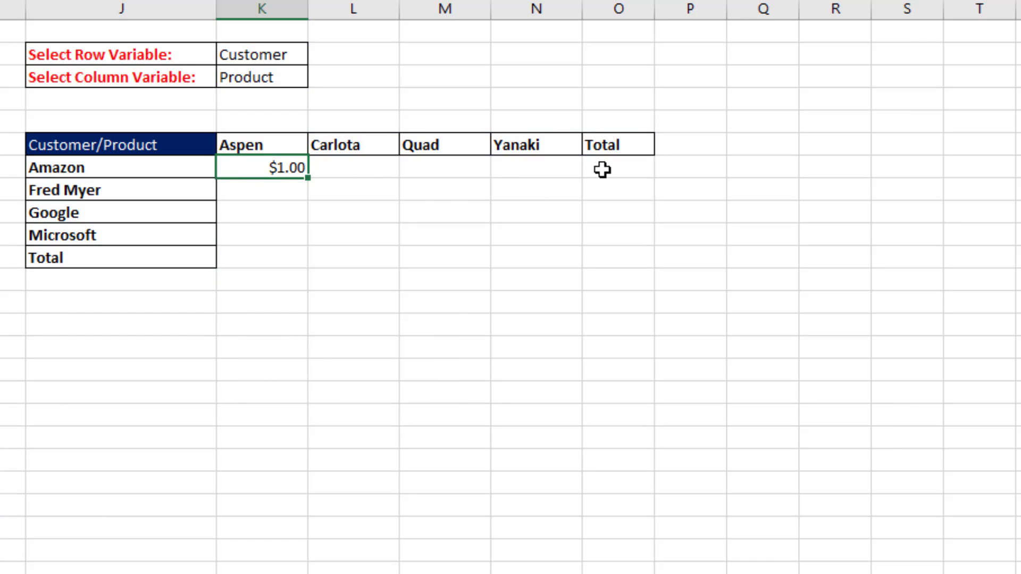
drag(603, 167, 616, 258)
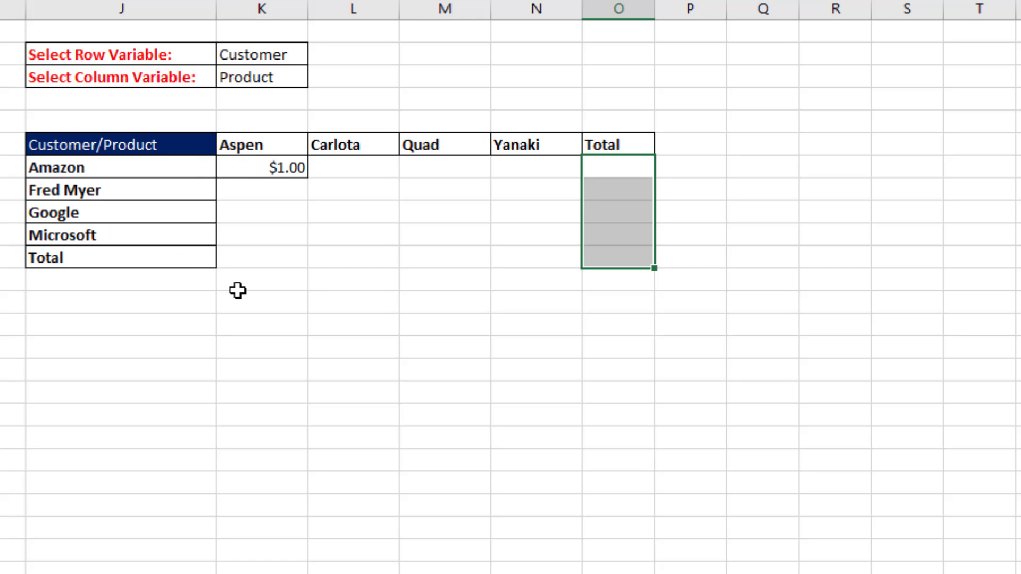
drag(230, 257, 631, 269)
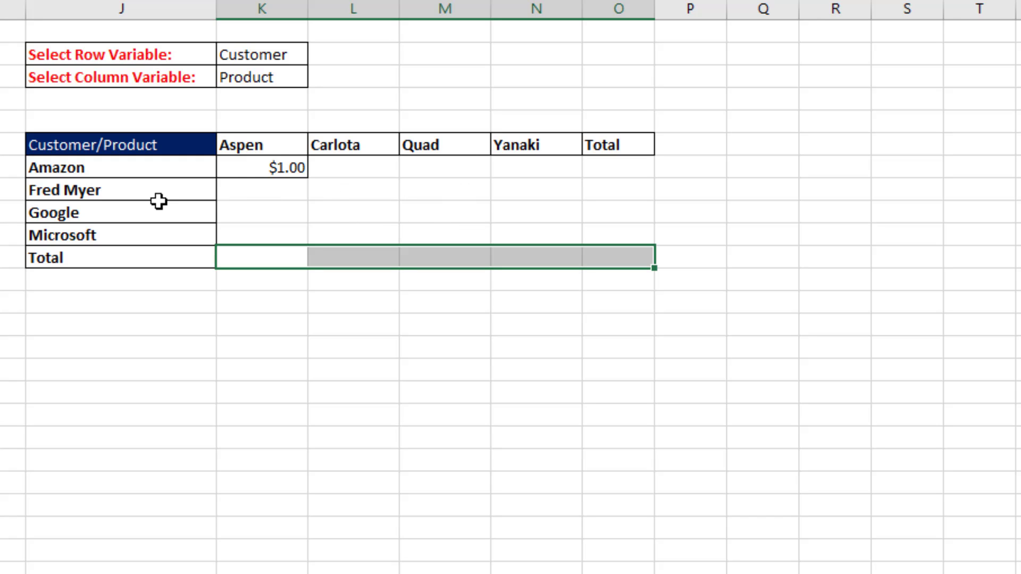
Reopen K7's formula and remove the placeholder 1 with its closing parenthesis
click(269, 165)
key(F2)
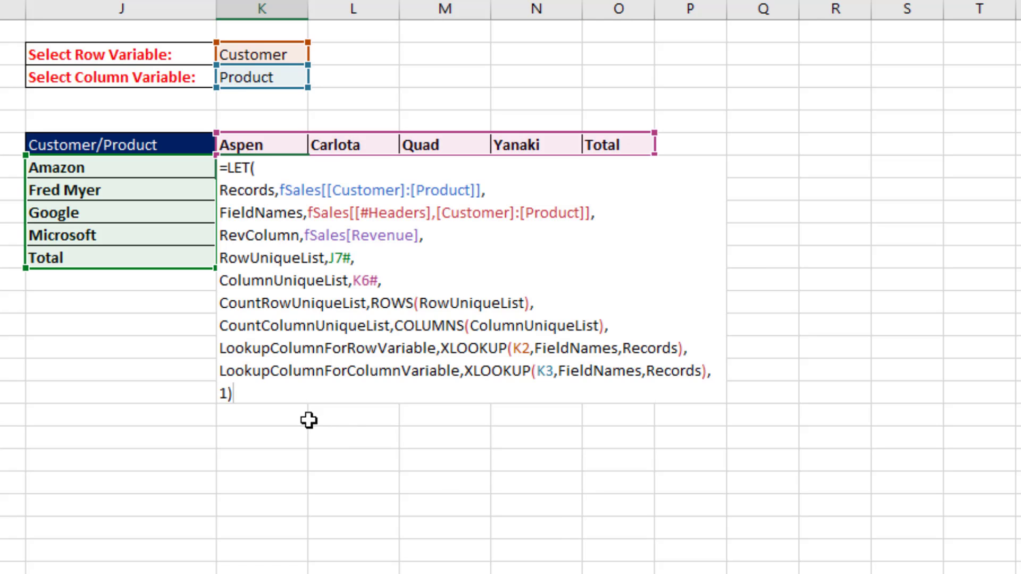
key(BackSpace)
key(BackSpace)
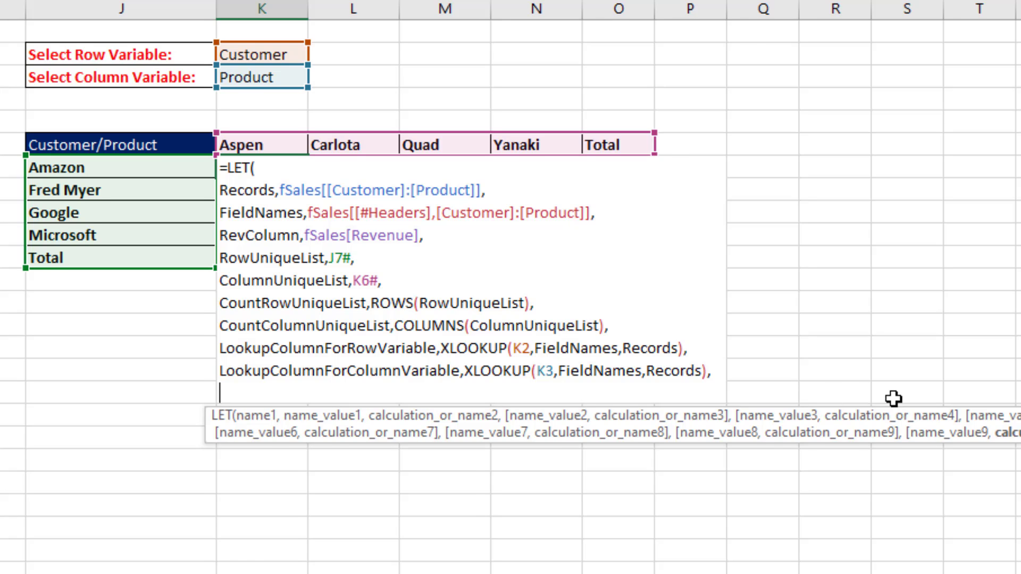
Start the LET's final calculation with SEQUENCE, leaving rows empty and using CountColumnUniqueList as the columns argument
text(seq)
key(Tab)
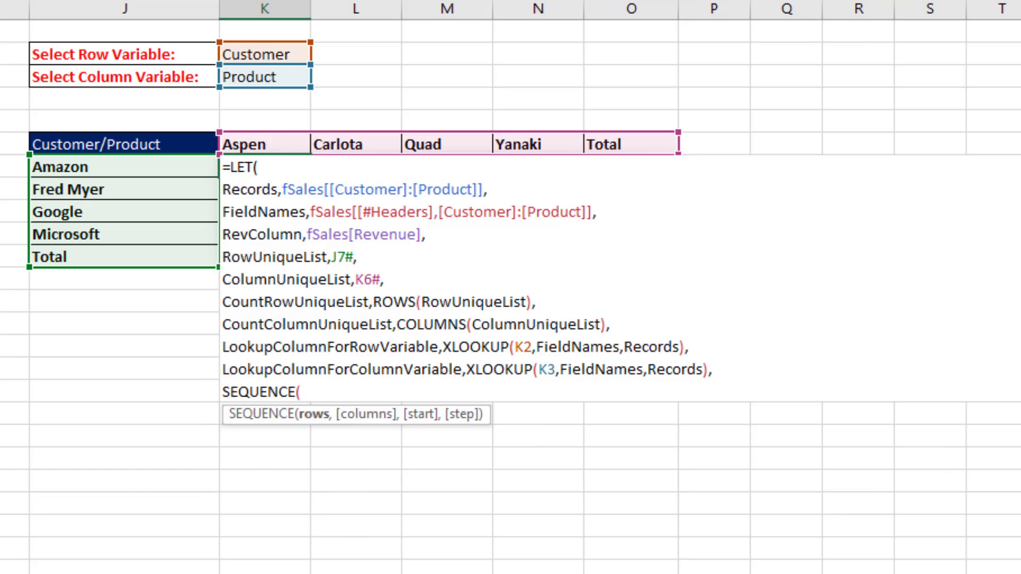
text(,)
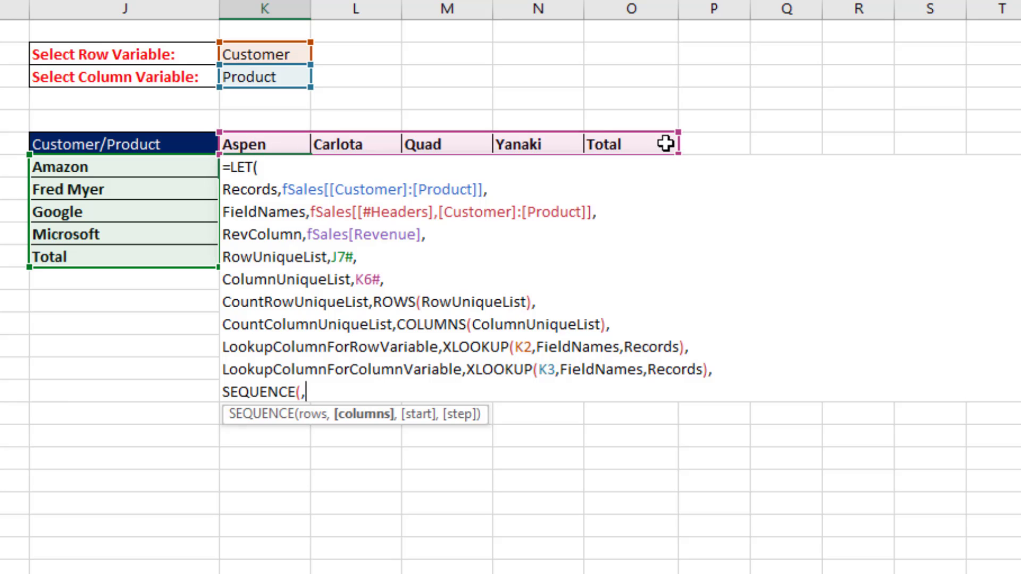
double_click(300, 325)
key(ctrl+c)
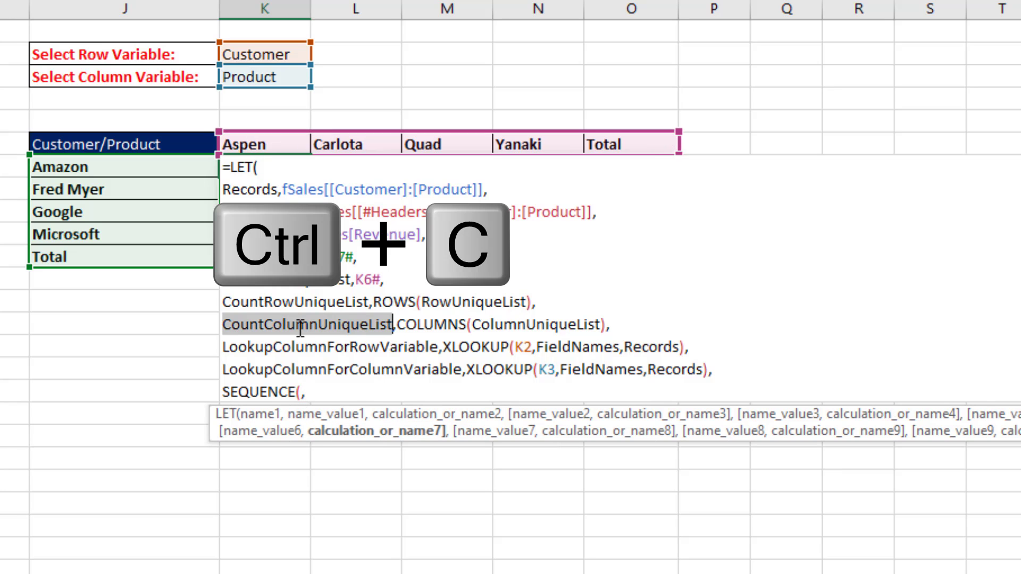
click(369, 401)
key(ctrl+v)
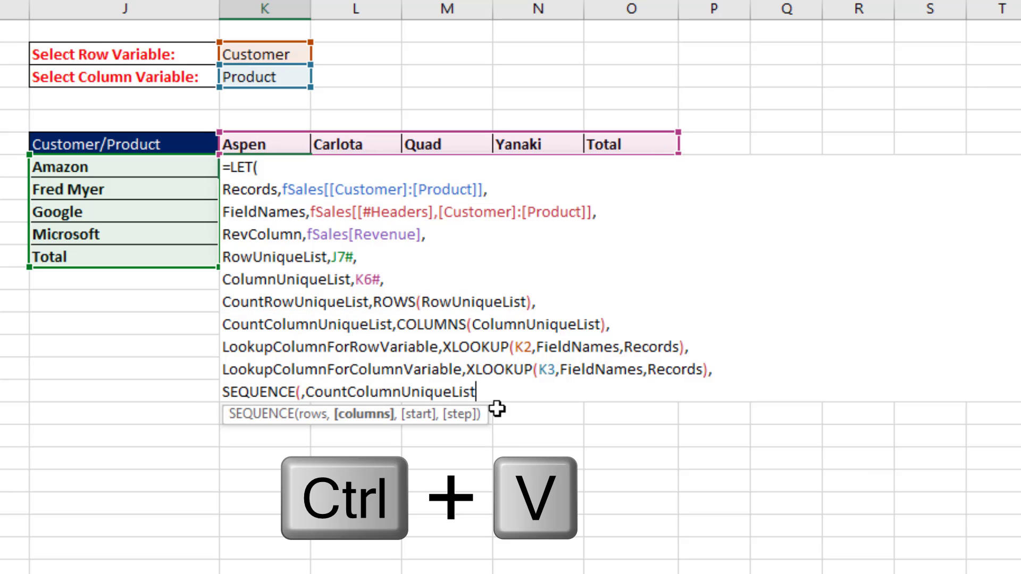
text())
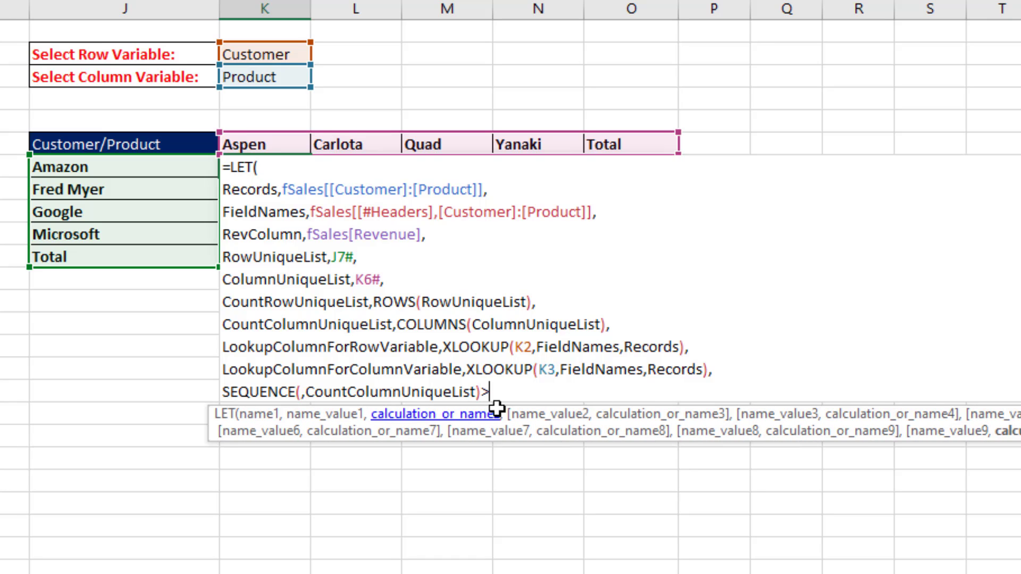
Compare the SEQUENCE result with >CountColumnUniqueList-1, close the LET and enter the formula in K7
text(>)
key(ctrl+v)
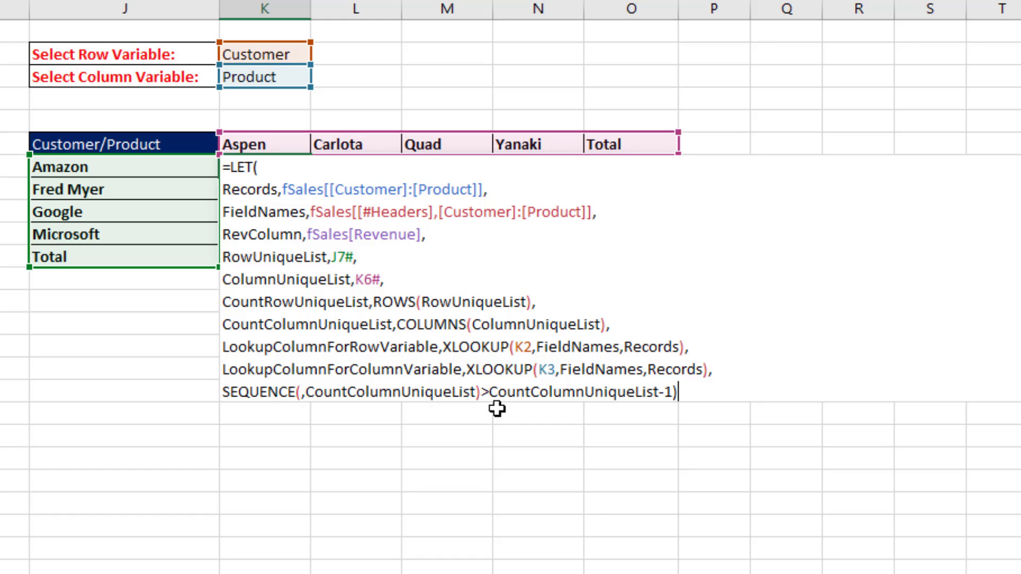
key(ctrl+Return)
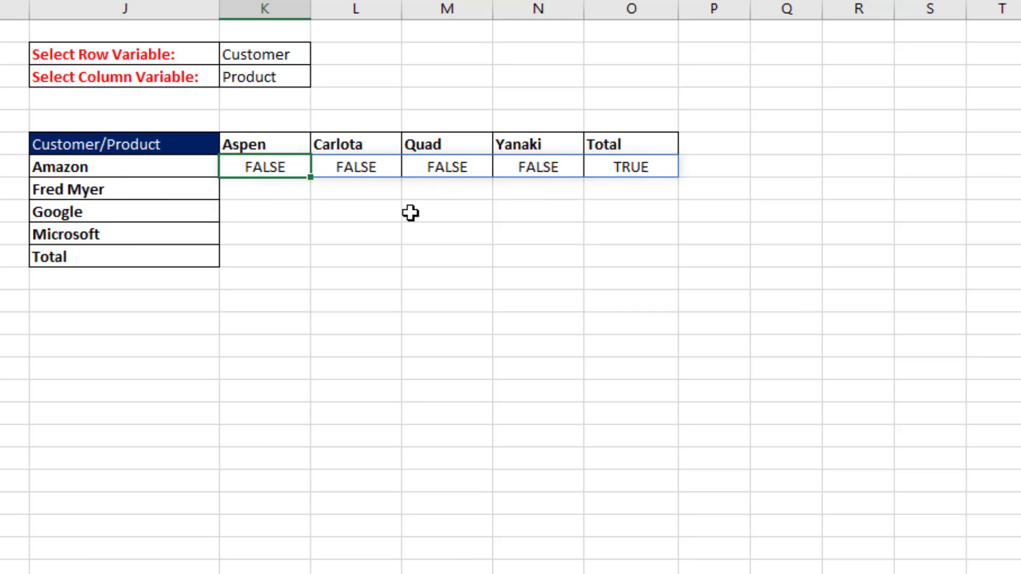
Reopen K7's formula and wrap the SEQUENCE comparison in an IF as its logical test, replacing the final parenthesis with a comma
key(F2)
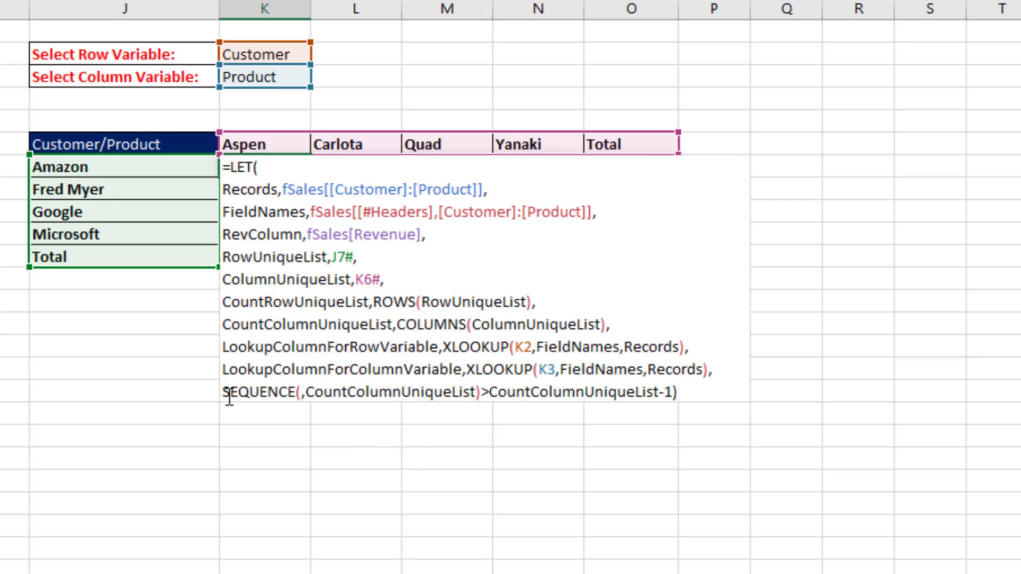
click(229, 394)
text(IF()
key(End)
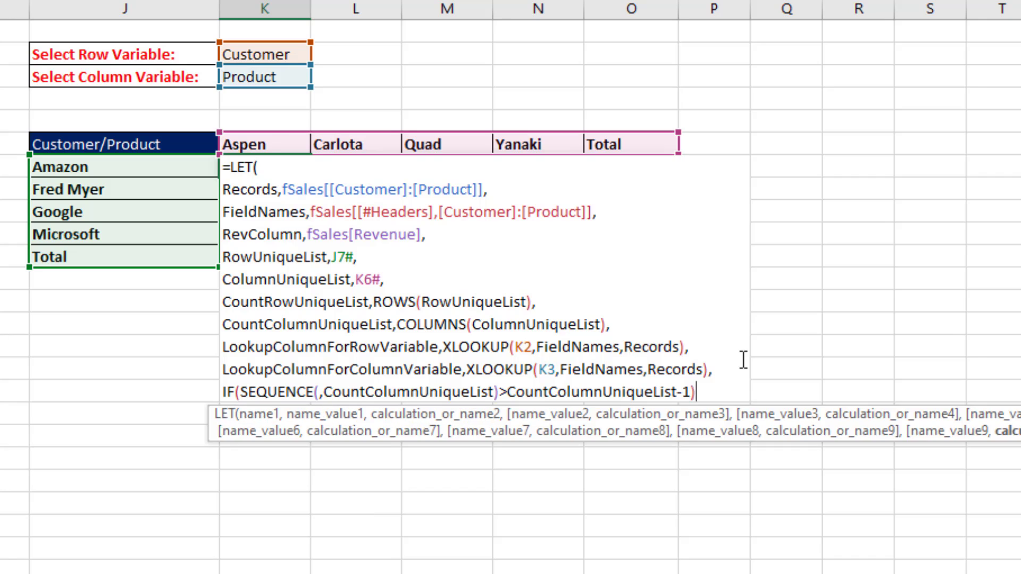
key(BackSpace)
text(,)
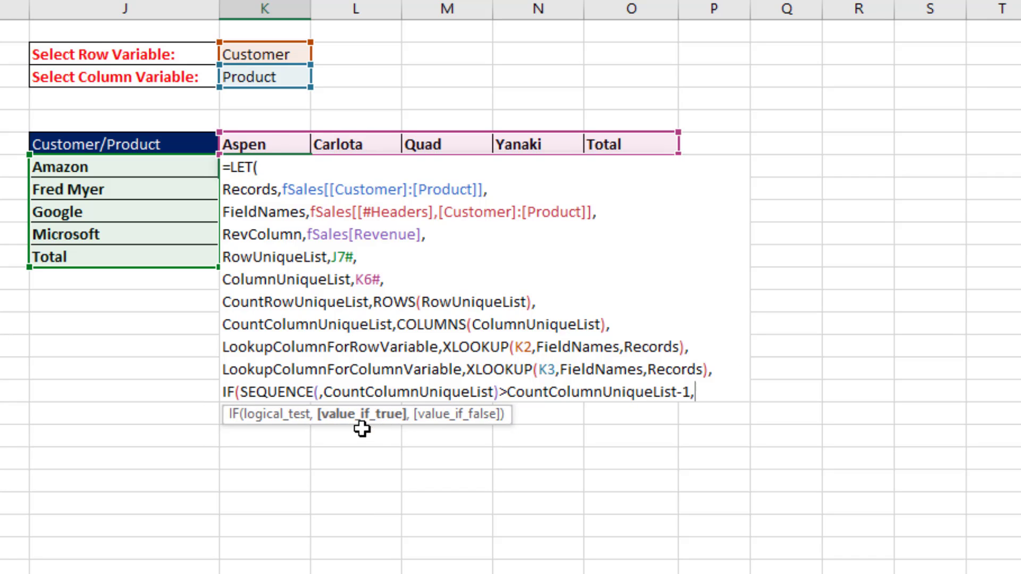
Add SUMIFS as the IF's value if true, with RevColumn as the sum range
text(sumifs)
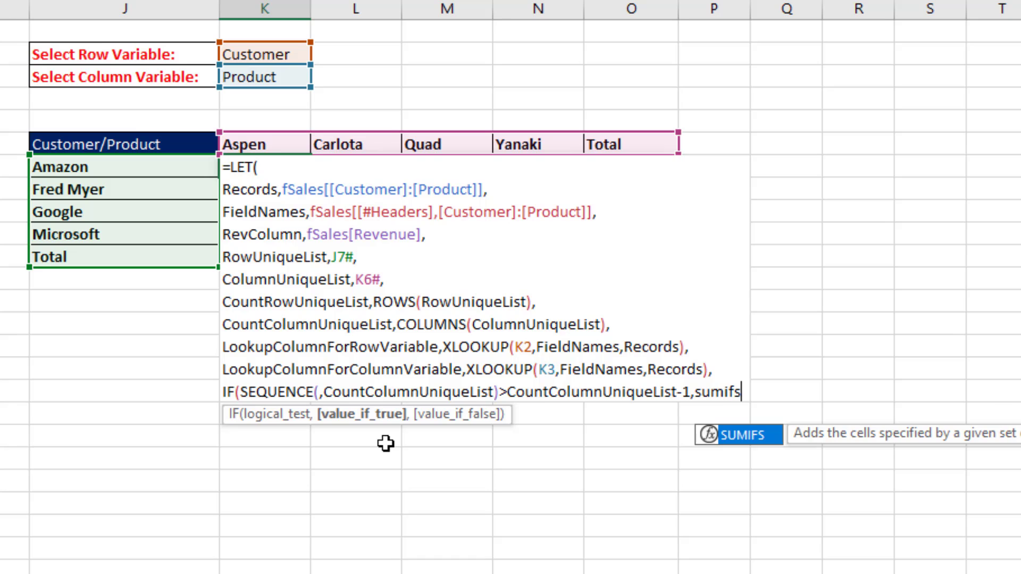
key(Tab)
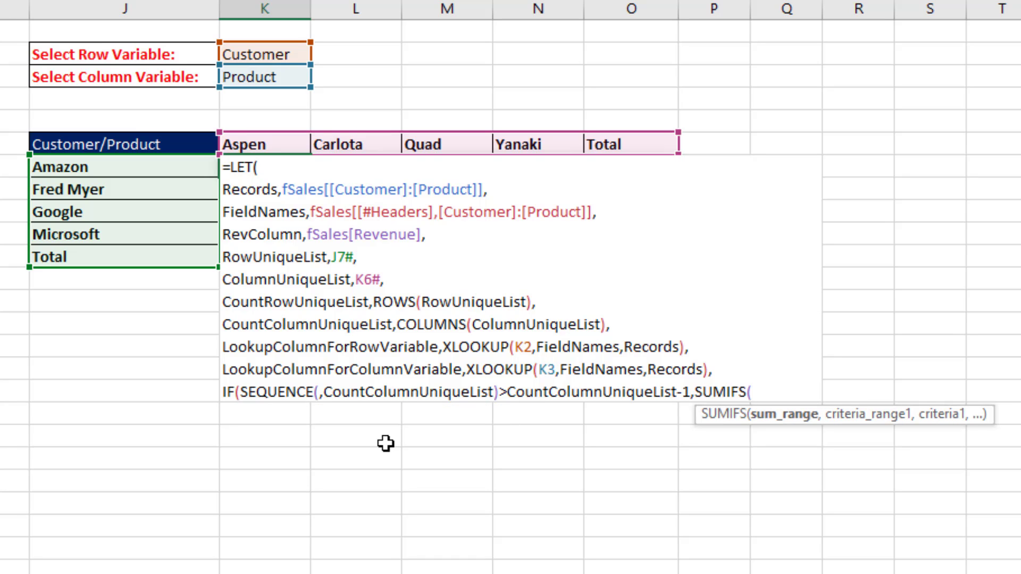
double_click(271, 236)
key(ctrl+c)
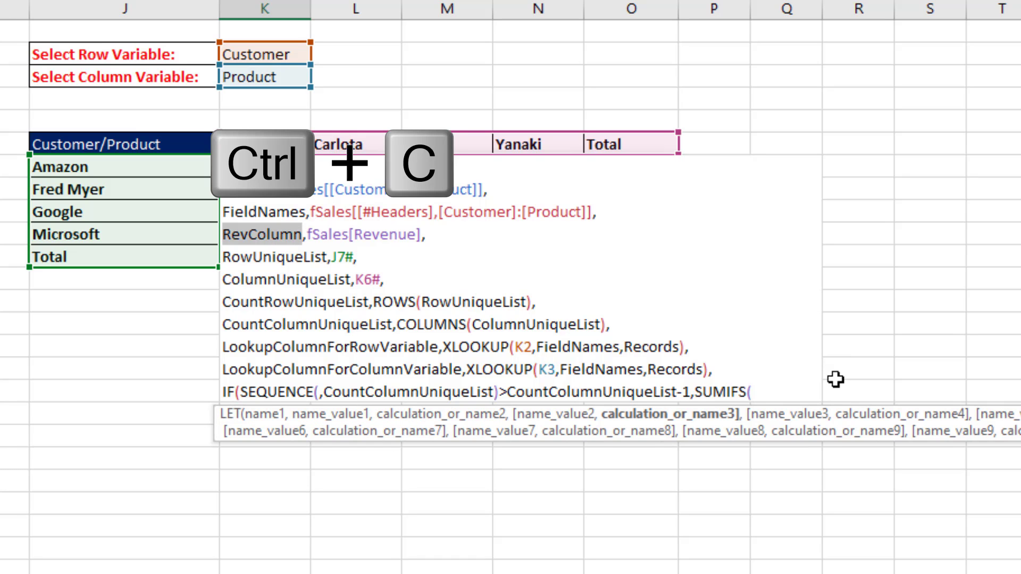
click(789, 391)
key(ctrl+v)
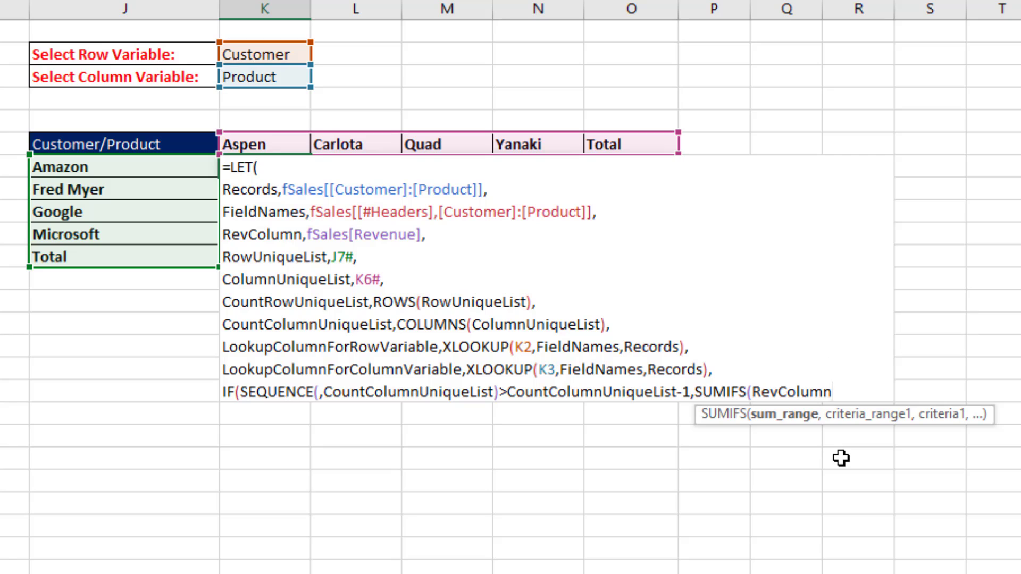
text(,)
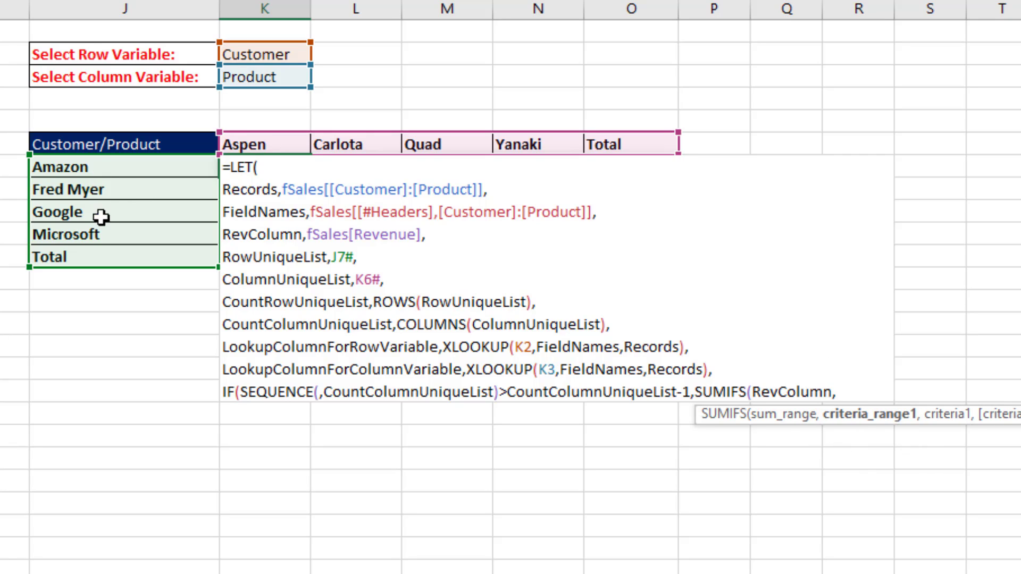
Complete the SUMIFS with LookupColumnForRowVariable as the criteria range and RowUniqueList as the criteria
double_click(329, 347)
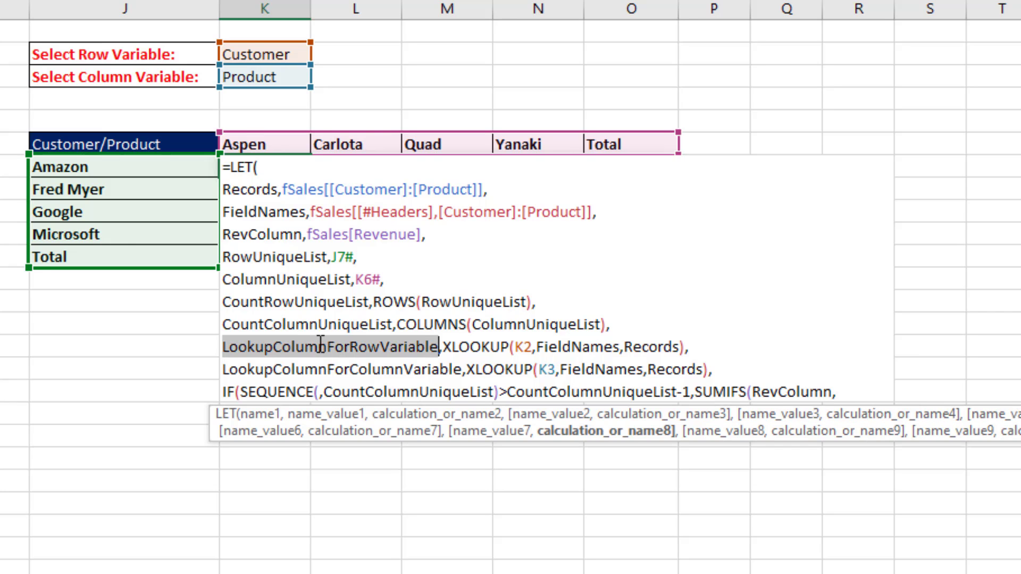
key(ctrl+c)
key(ctrl+v)
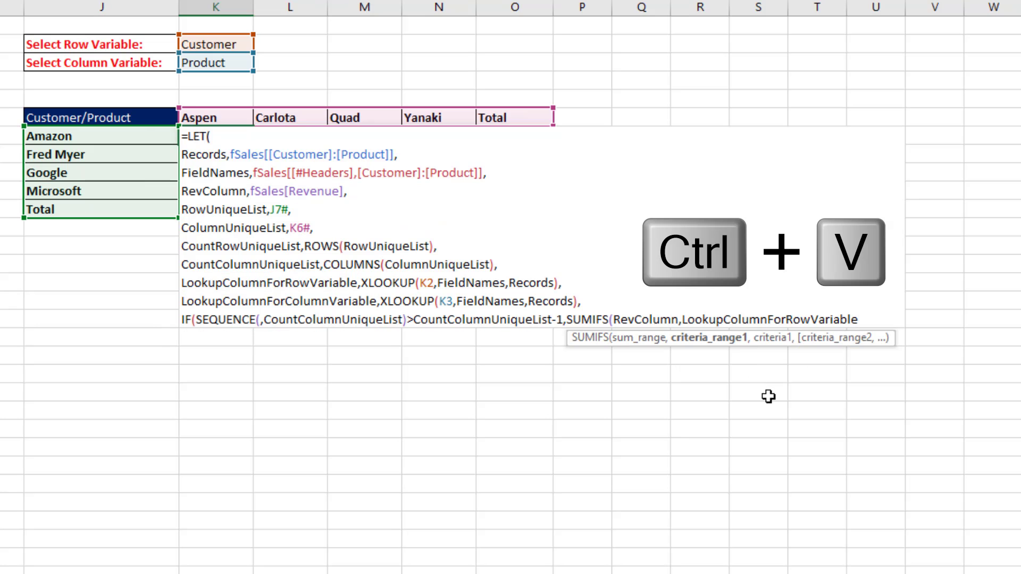
text(,)
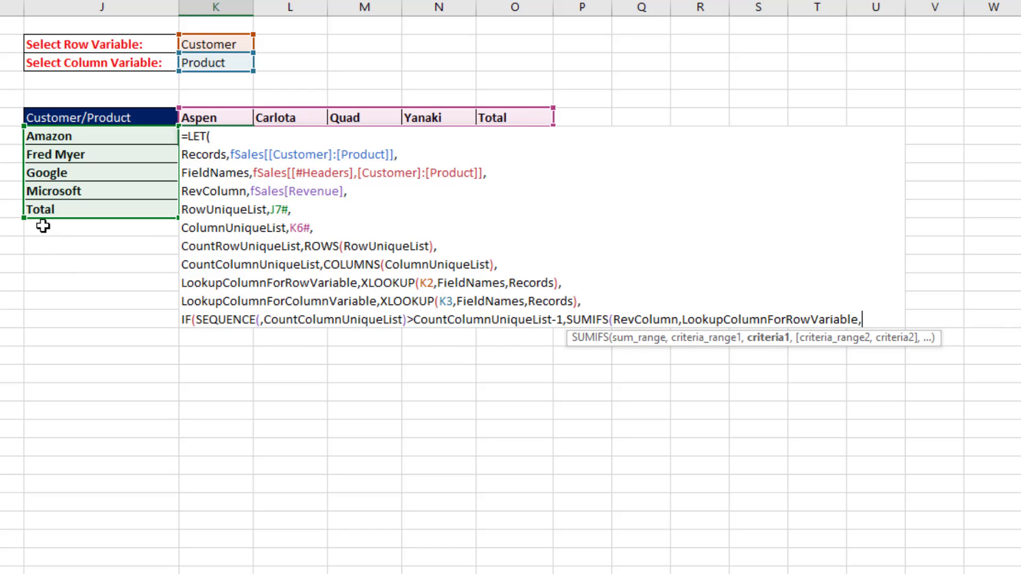
double_click(249, 209)
key(ctrl+c)
key(ctrl+End)
key(ctrl+v)
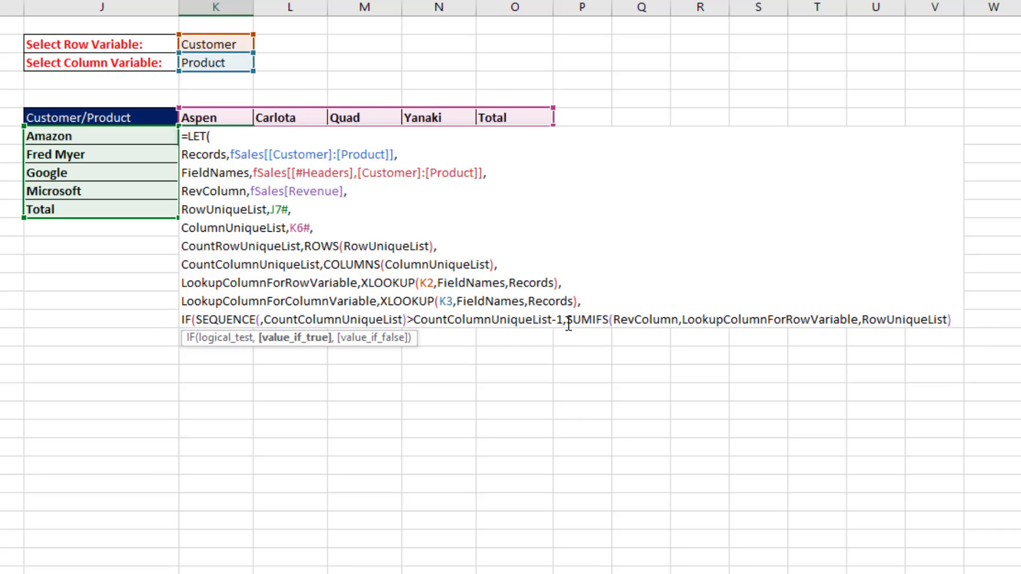
Review the SUMIFS and the logical test, close the IF and LET functions, and enter the formula in K7
drag(567, 324, 622, 326)
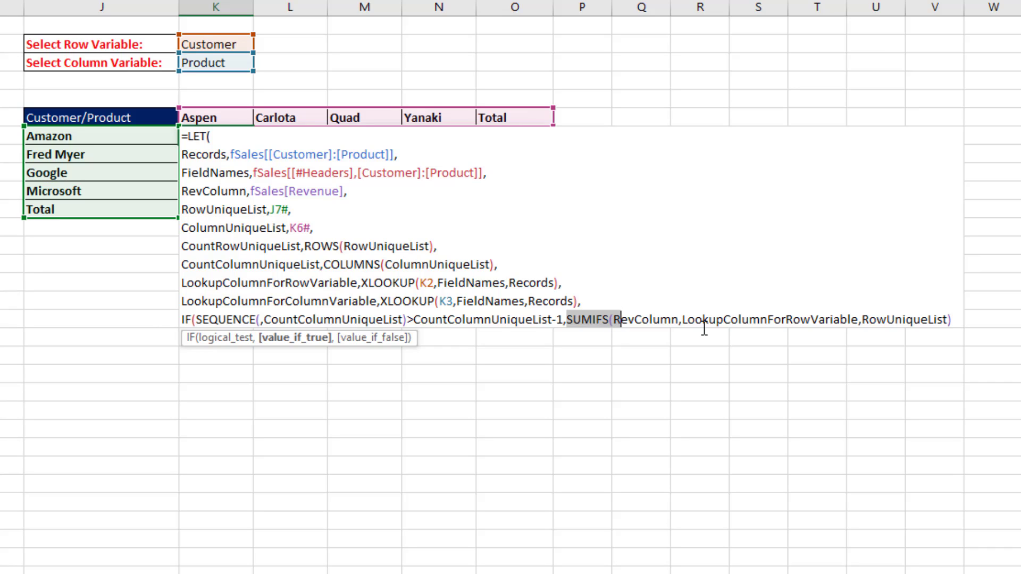
drag(703, 328, 954, 322)
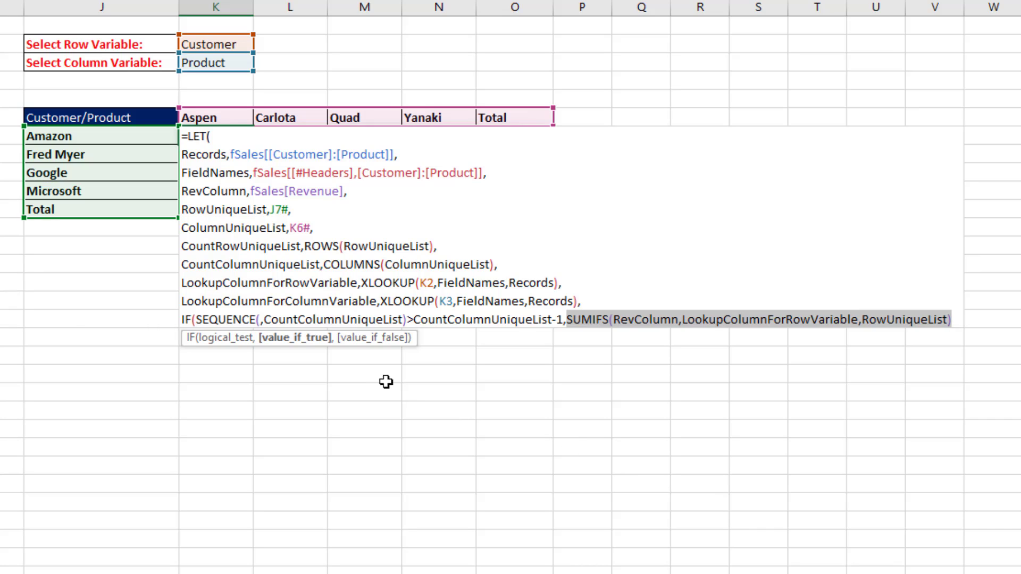
click(225, 339)
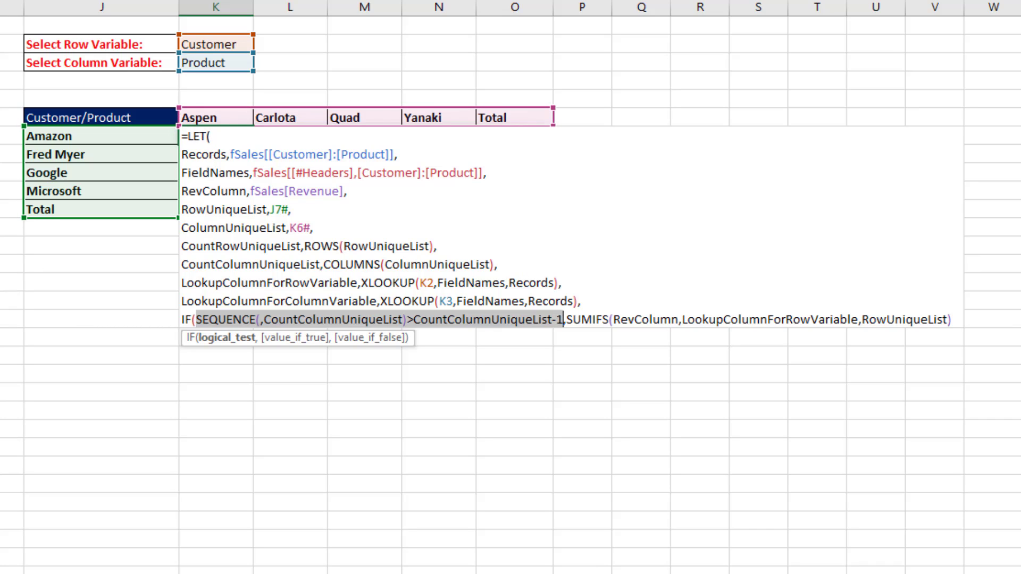
click(952, 320)
text())
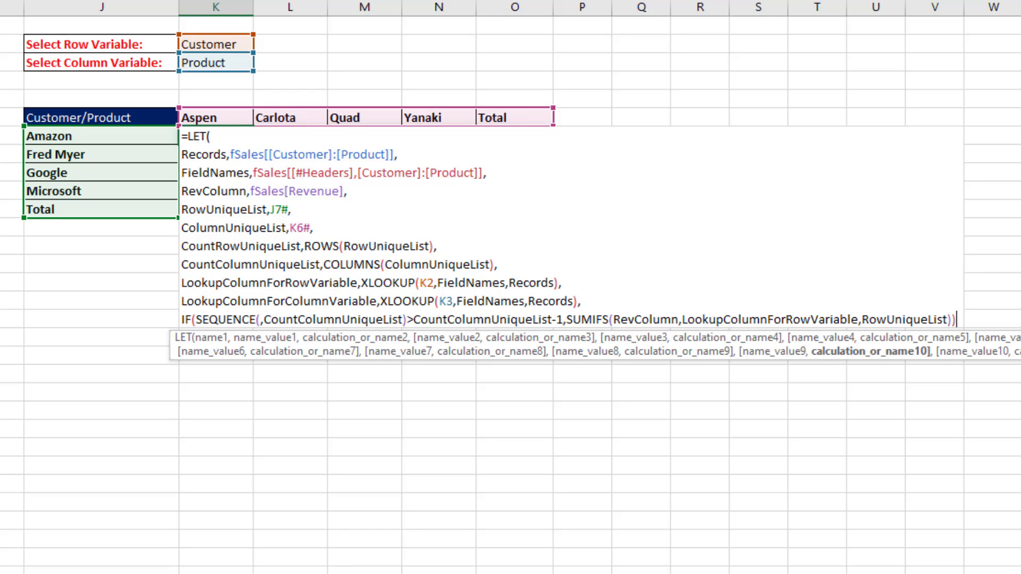
key(ctrl+Return)
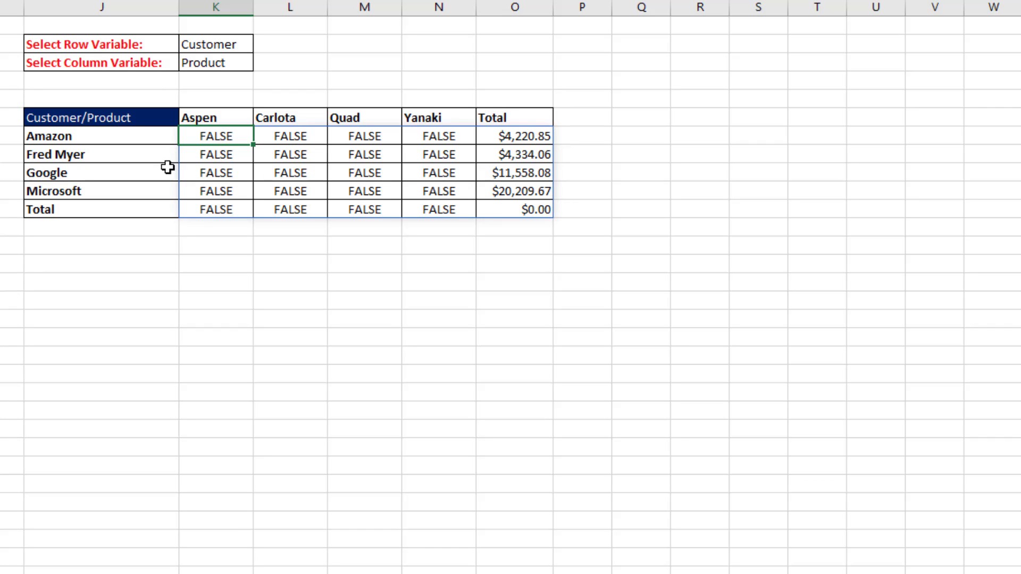
Change the row variable in K2 to SalesRep
click(231, 44)
click(262, 44)
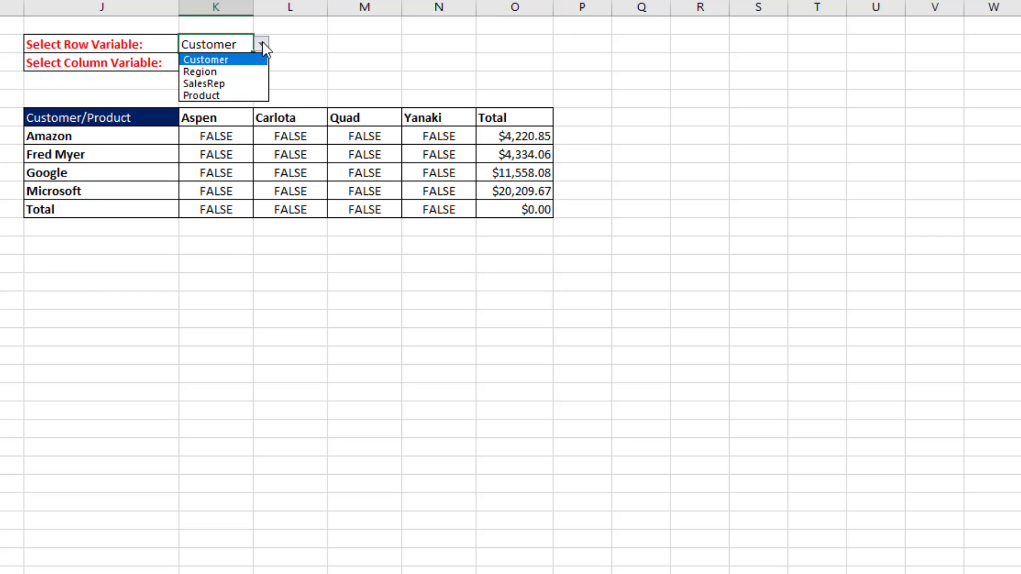
click(244, 83)
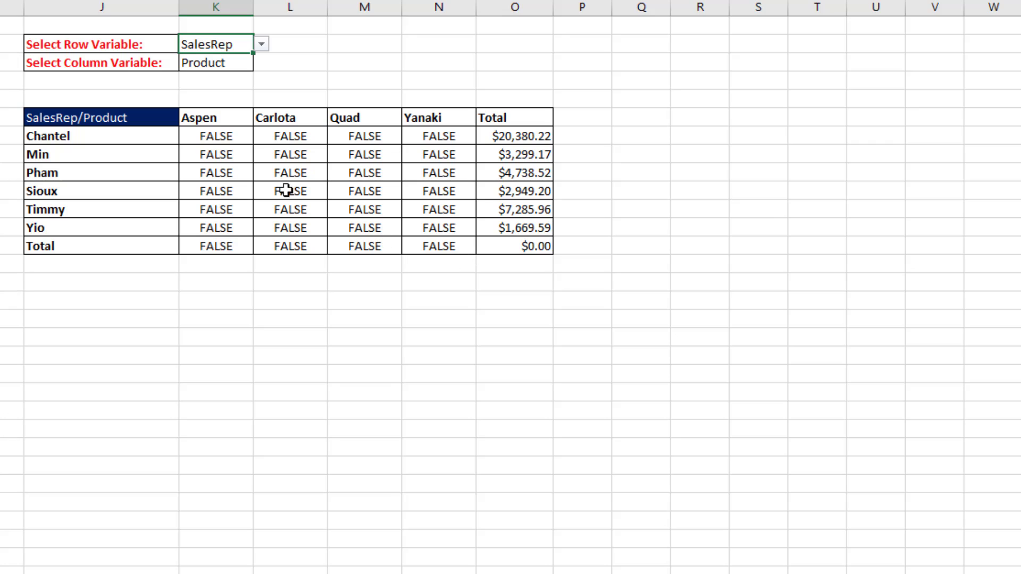
Reopen K7's formula, replace the closing parentheses after the SUMIFS with a comma, and nest an IF as the value if false
click(230, 136)
key(F2)
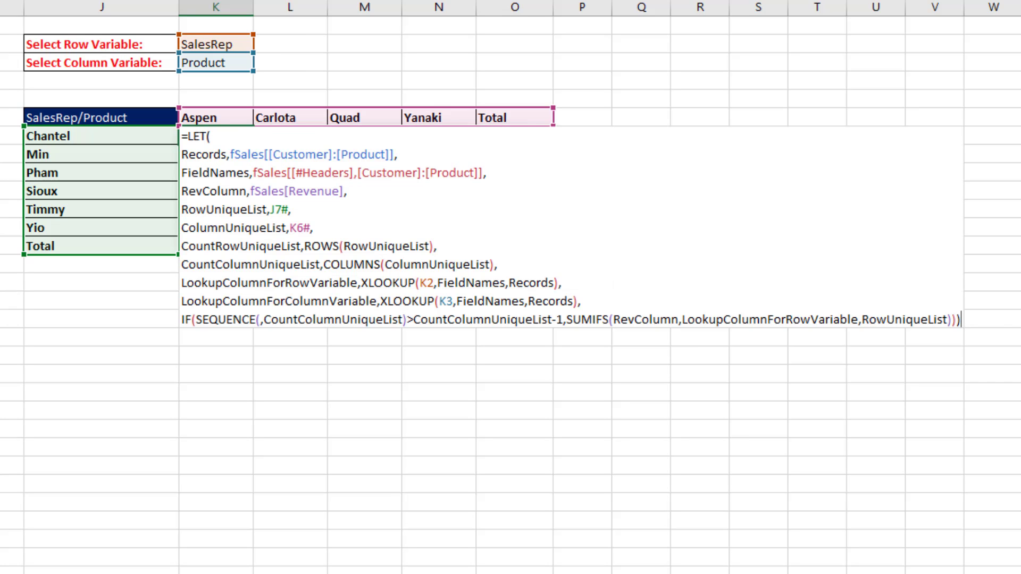
key(BackSpace)
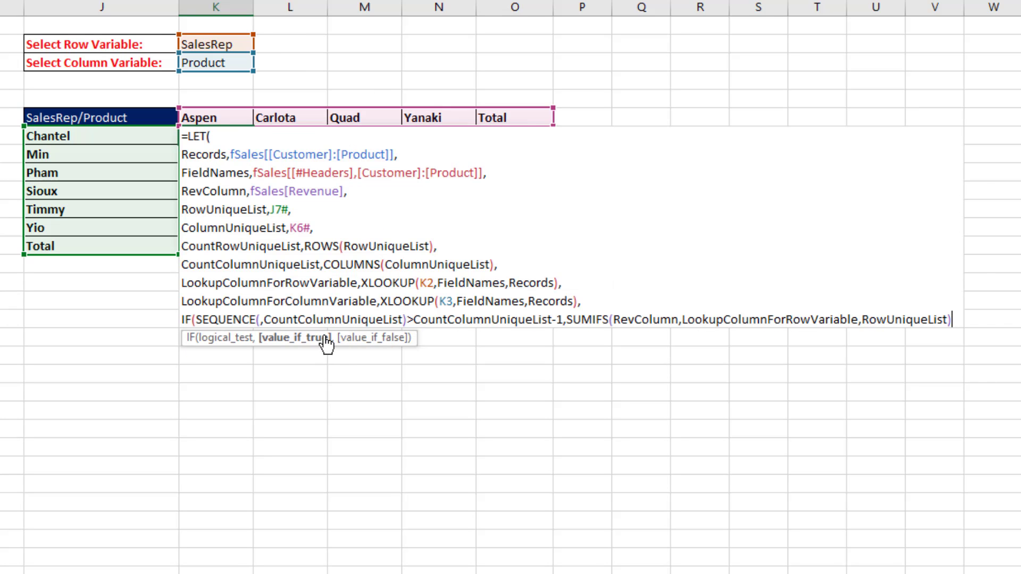
text(,)
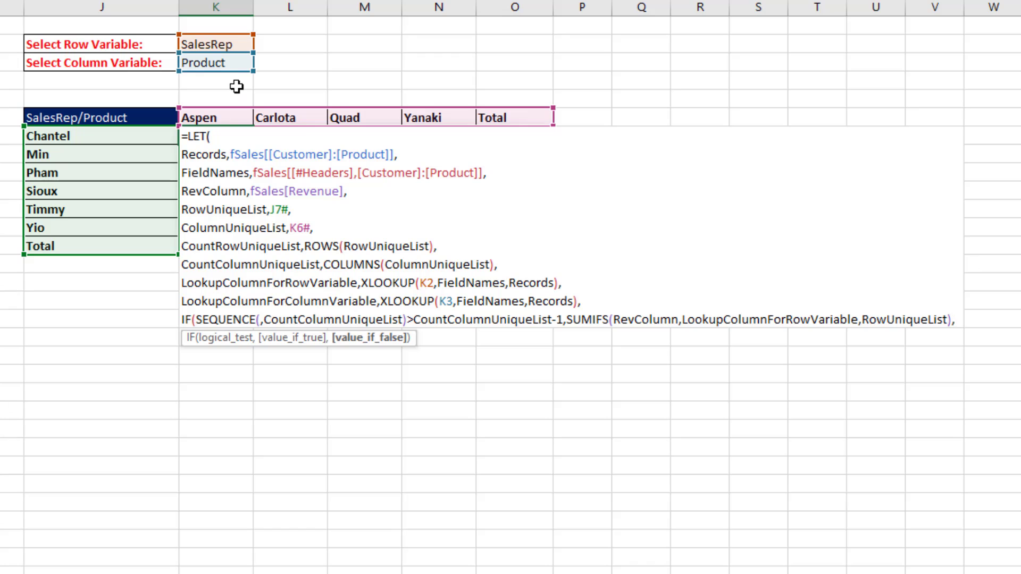
text(if)
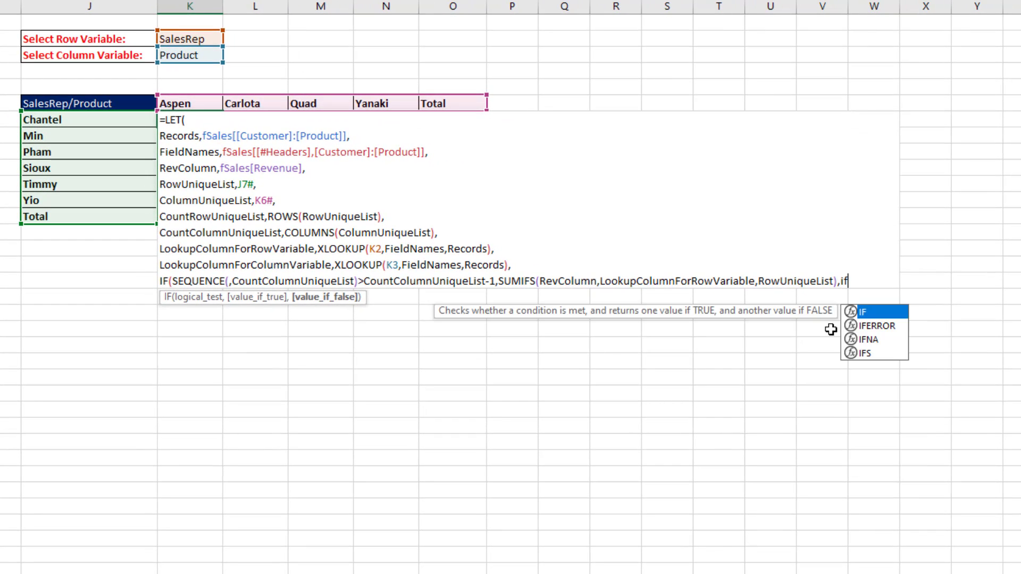
key(Tab)
Enter SEQUENCE(CountRowUniqueList)>CountRowUniqueList-1 as the nested IF's logical test
text(seq)
key(Tab)
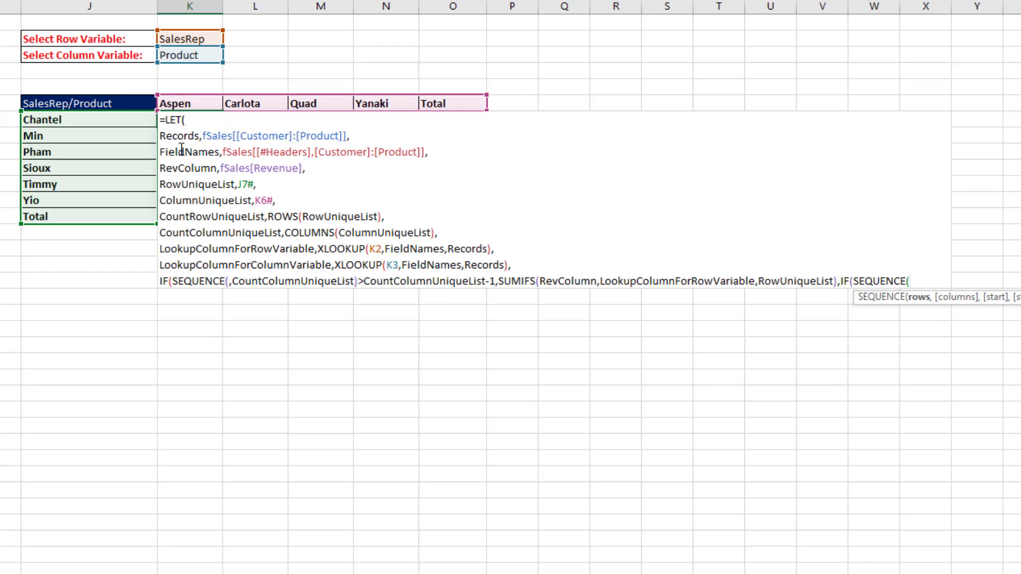
double_click(224, 217)
key(ctrl+c)
key(ctrl+End)
key(ctrl+v)
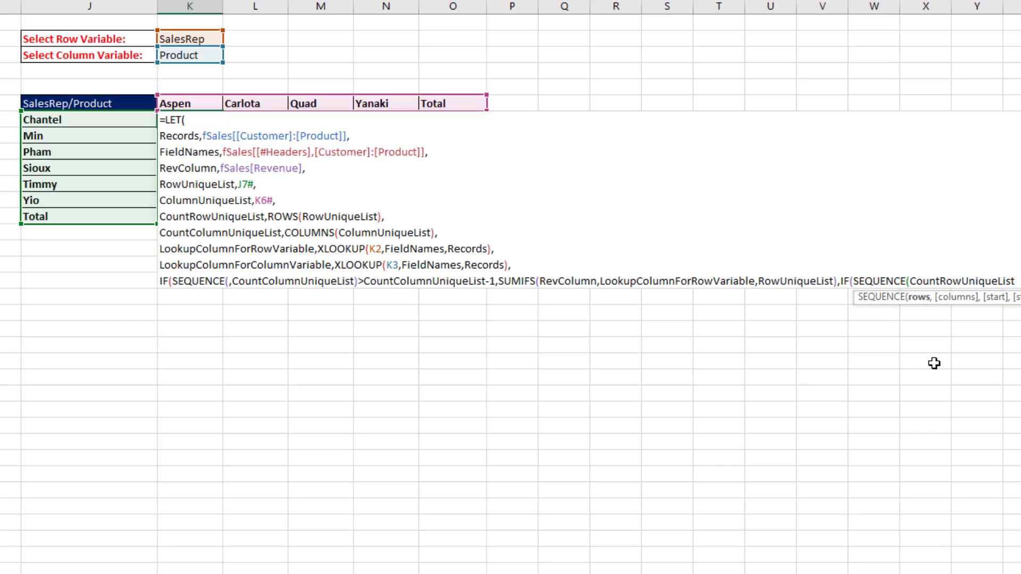
text())
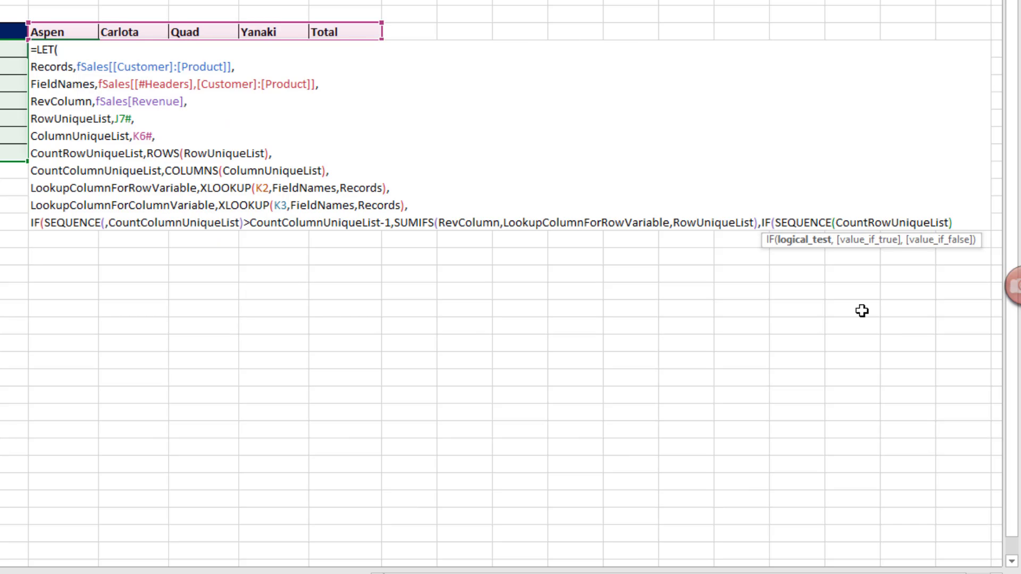
text(>)
key(ctrl+v)
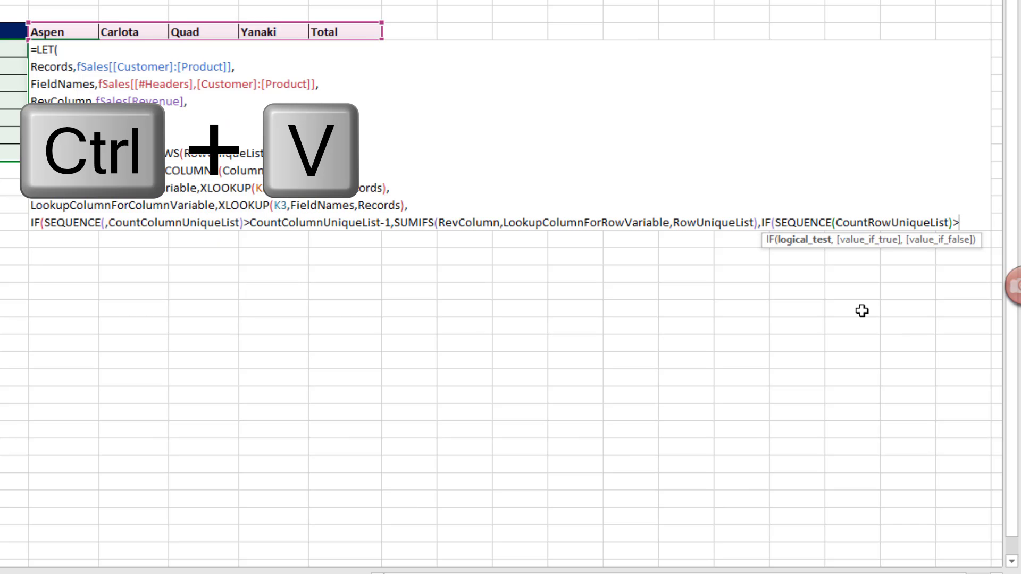
text(-1)
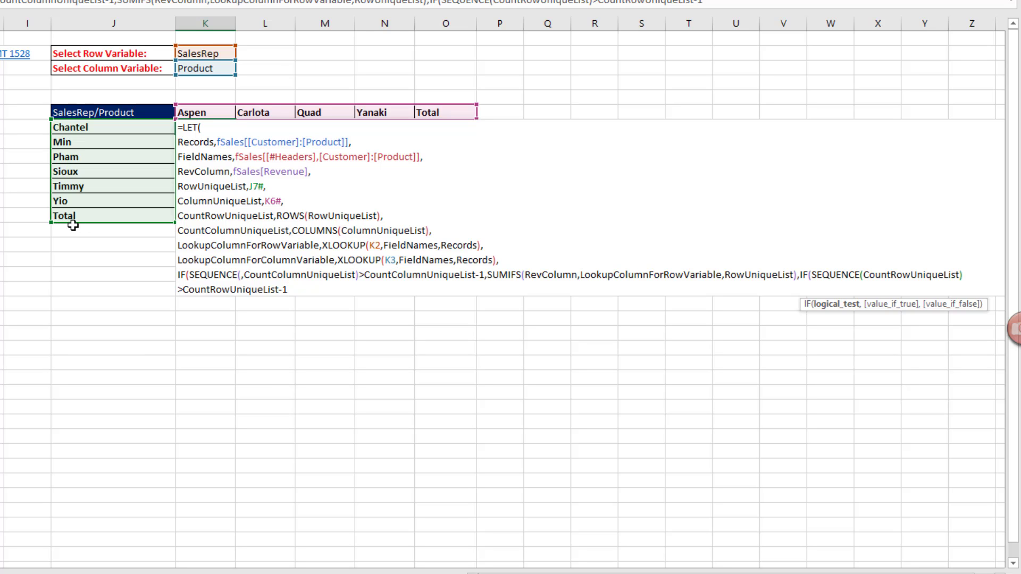
Enter a SUMIFS as the nested IF's value if true, using RevColumn, LookupColumnForColumnVariable and ColumnUniqueList
text(,sumifs)
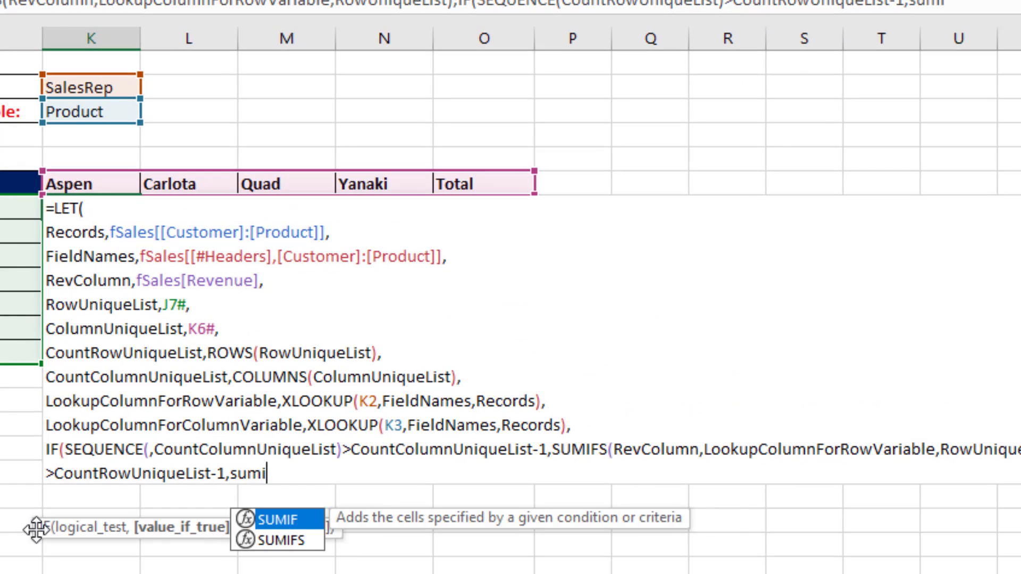
key(Tab)
text(RevColumn)
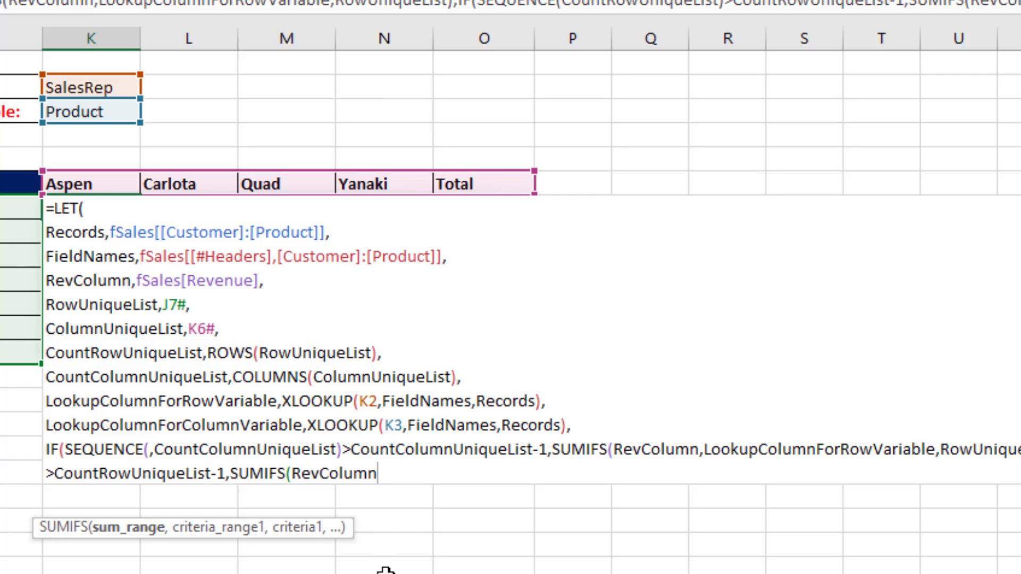
text(,)
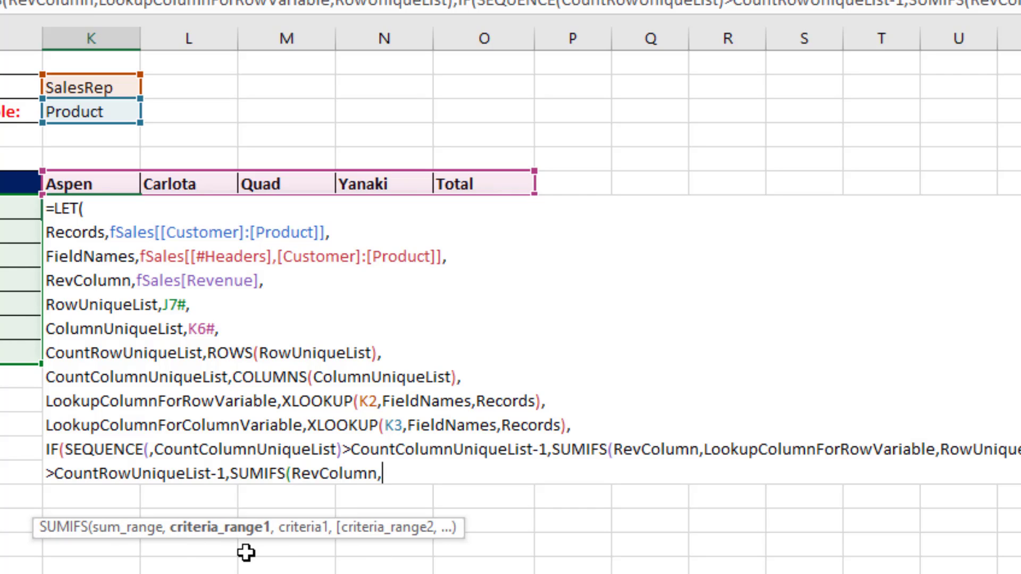
text(LookupColumnForColumnVariable)
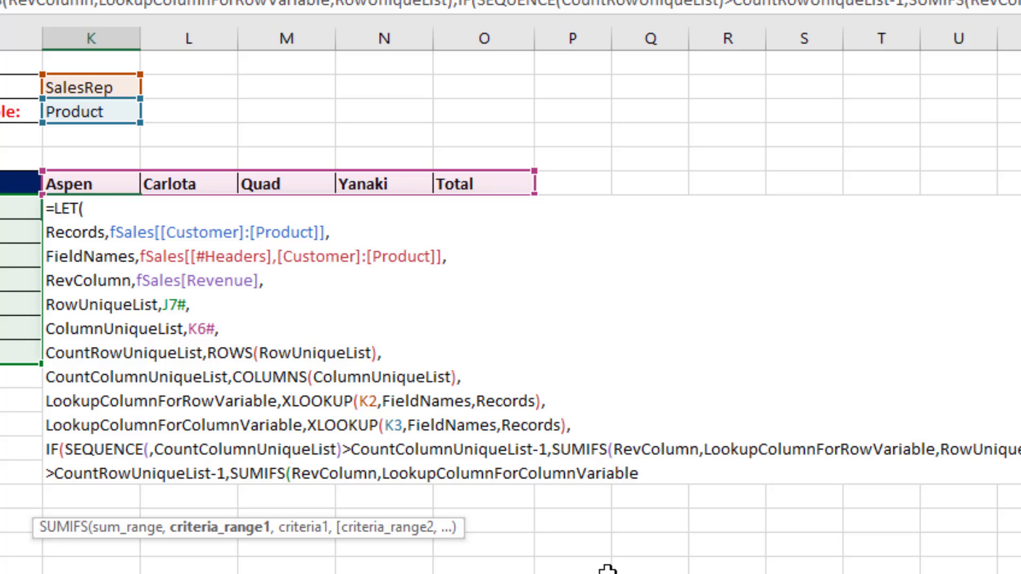
text(,)
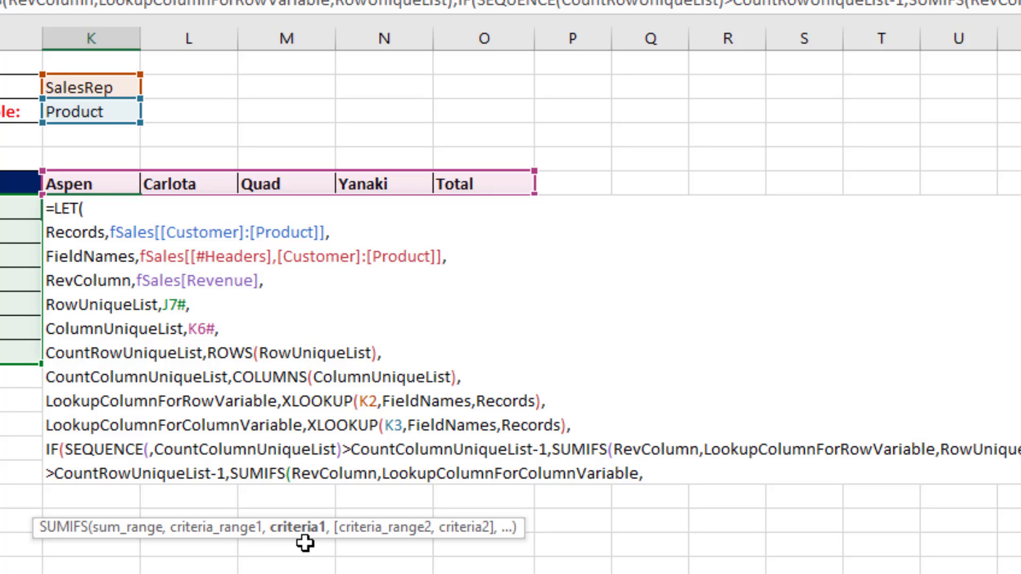
text(ColumnUniqueList)
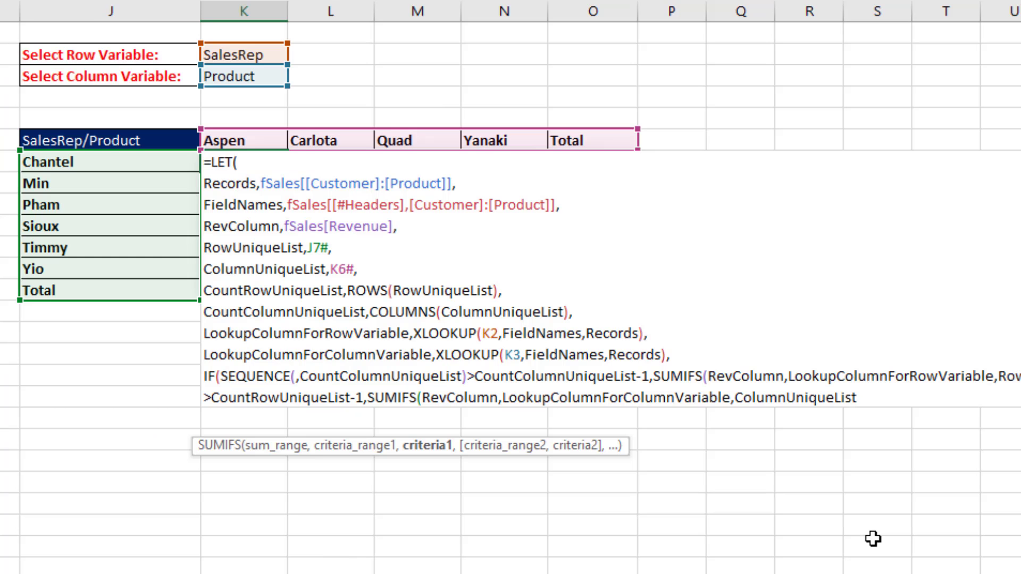
Close the SUMIFS, both IF functions and LET, and enter the formula in K7
text()))
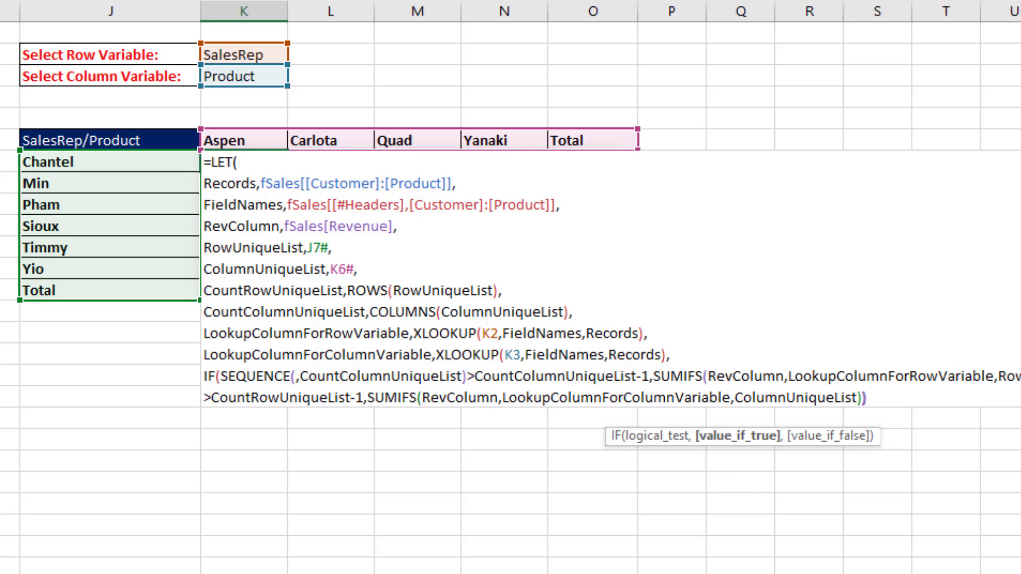
text(,)
text())
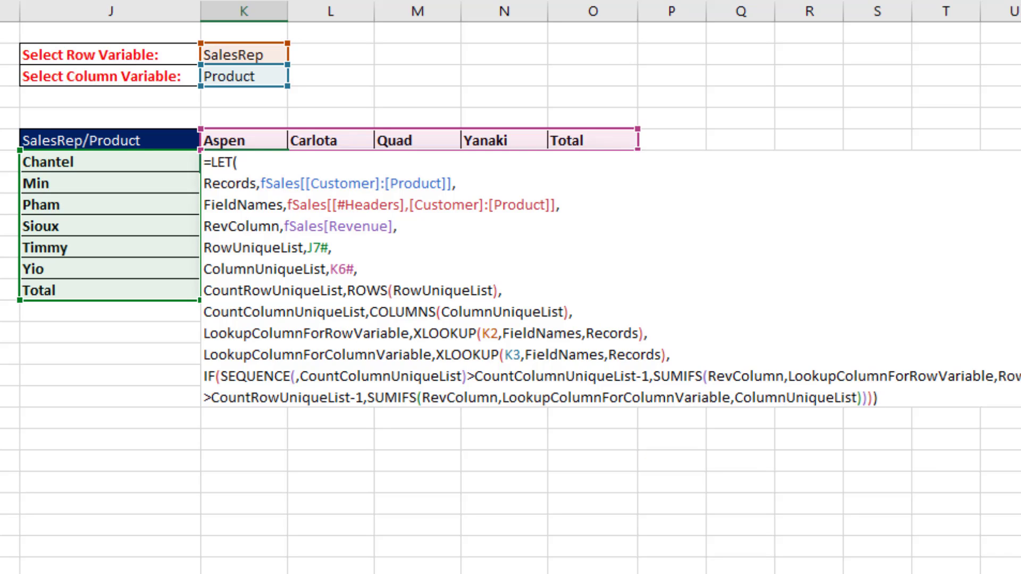
key(ctrl+Return)
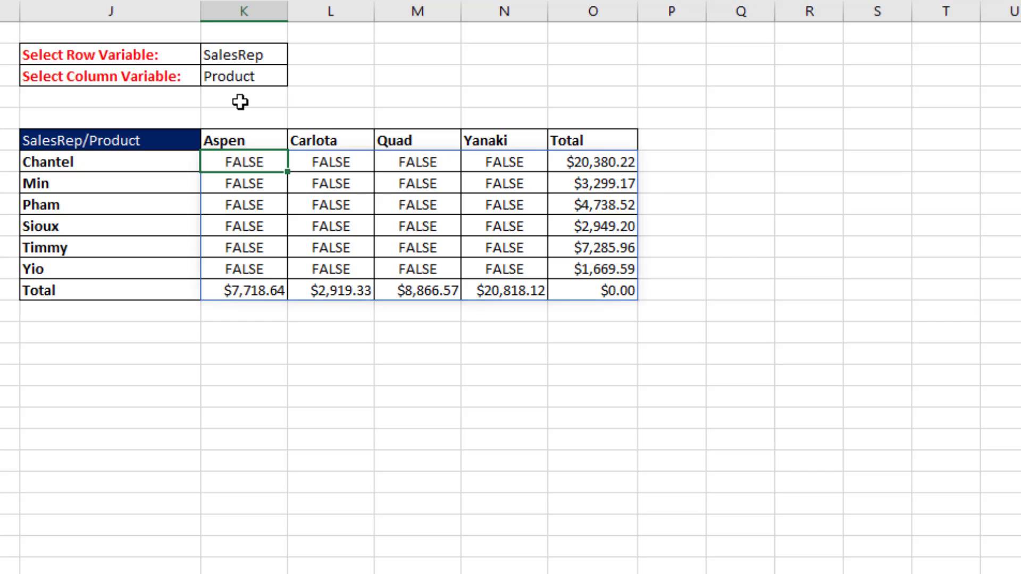
Change the column variable in K3 to Region
click(261, 77)
click(297, 76)
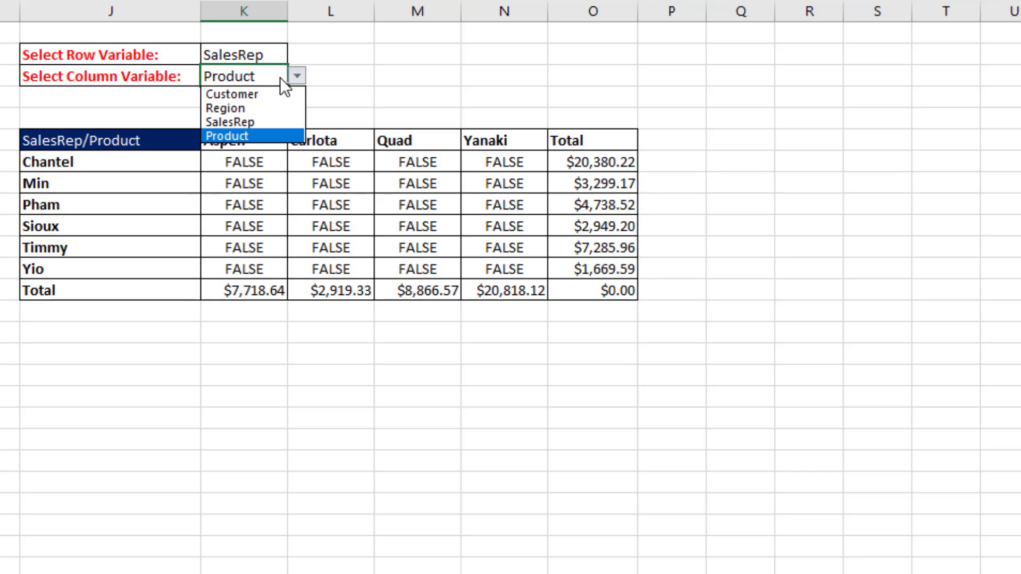
click(255, 108)
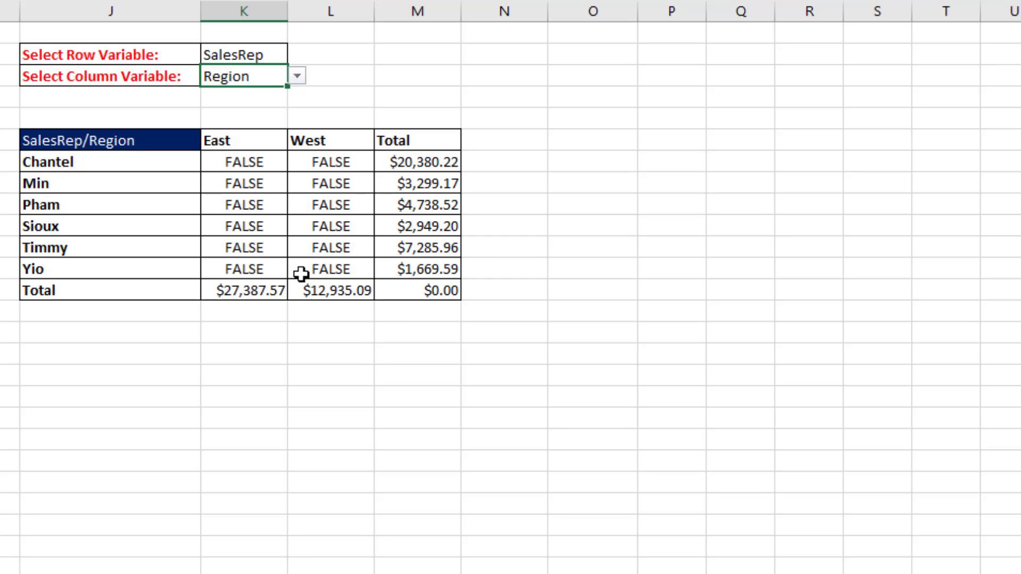
Reopen K7's formula, remove the closing parentheses after the second SUMIFS, and move the function hint out of the way
double_click(245, 163)
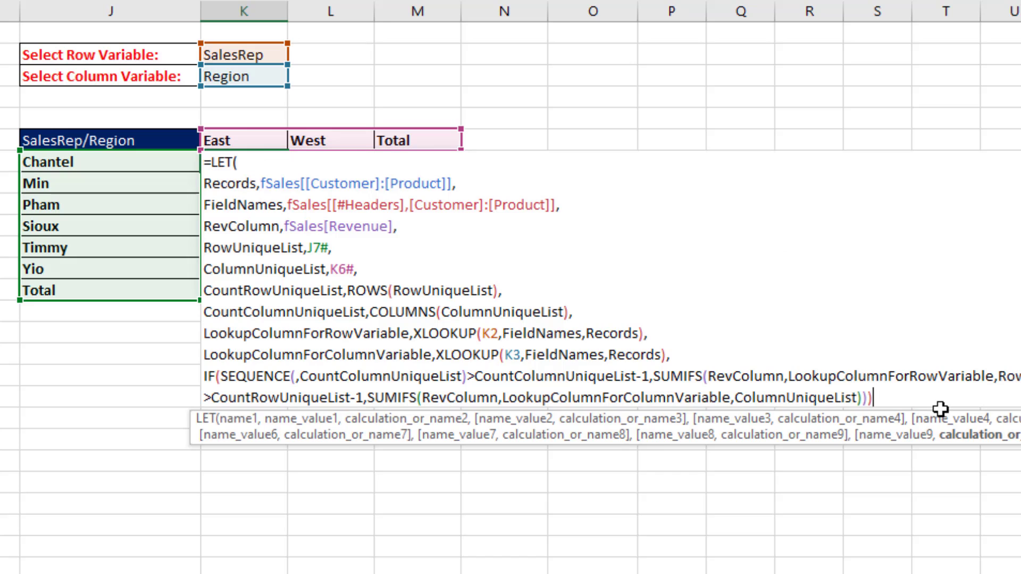
key(BackSpace)
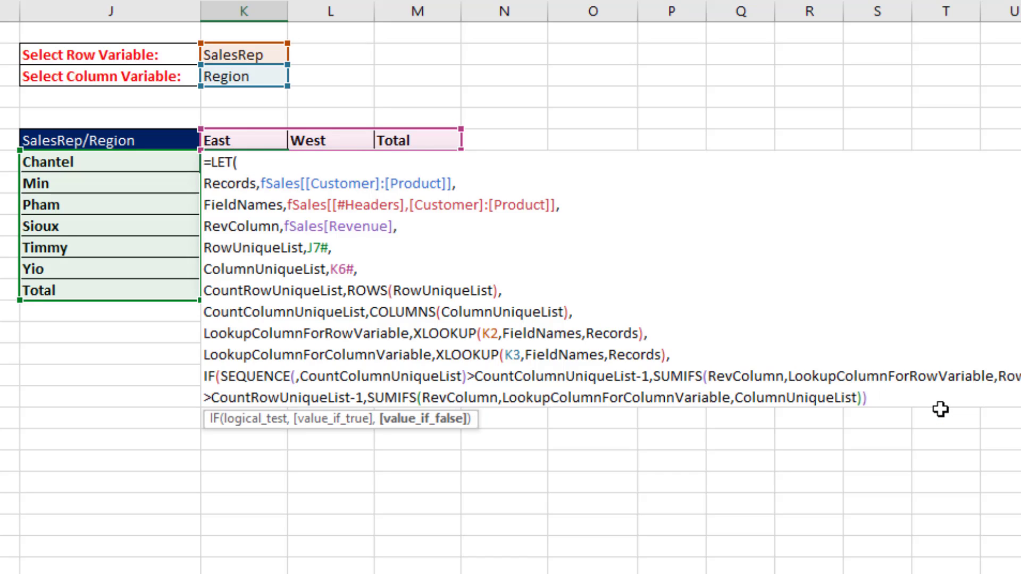
key(BackSpace)
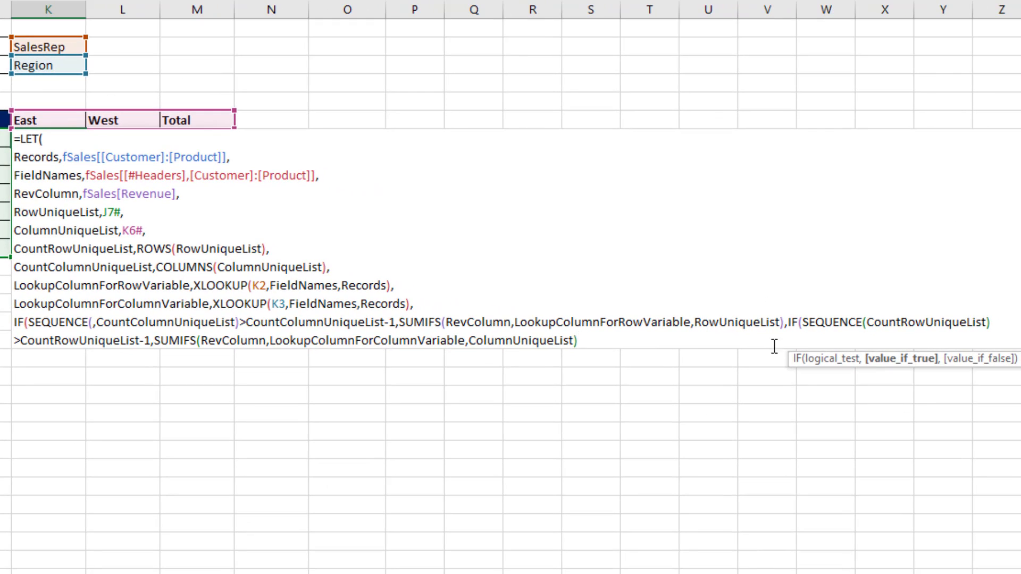
drag(791, 360, 453, 372)
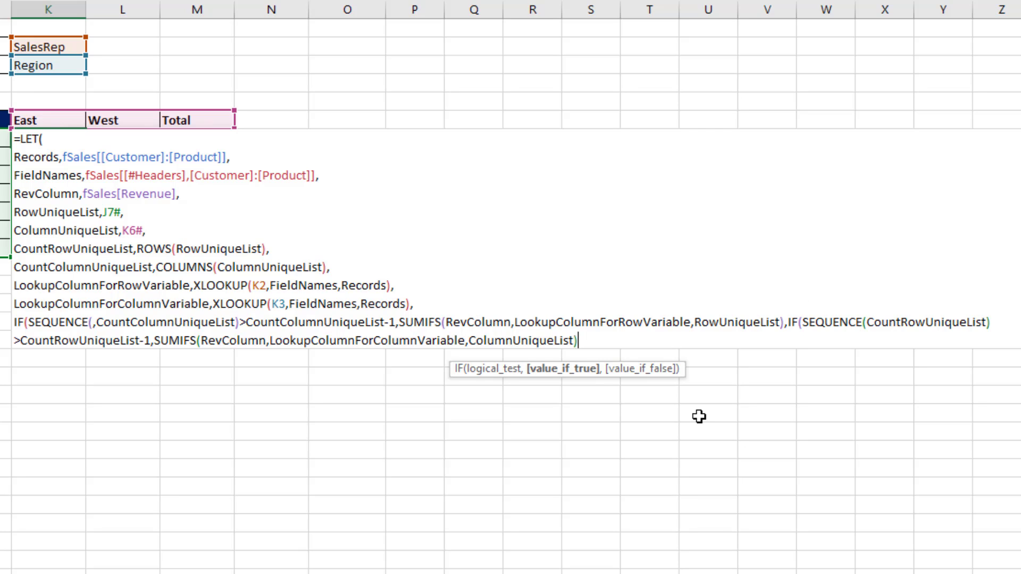
Start a SUMIFS as the nested IF's value if false, with RevColumn, LookupColumnForColumnVariable and ColumnUniqueList as its first arguments
text(,sumifs)
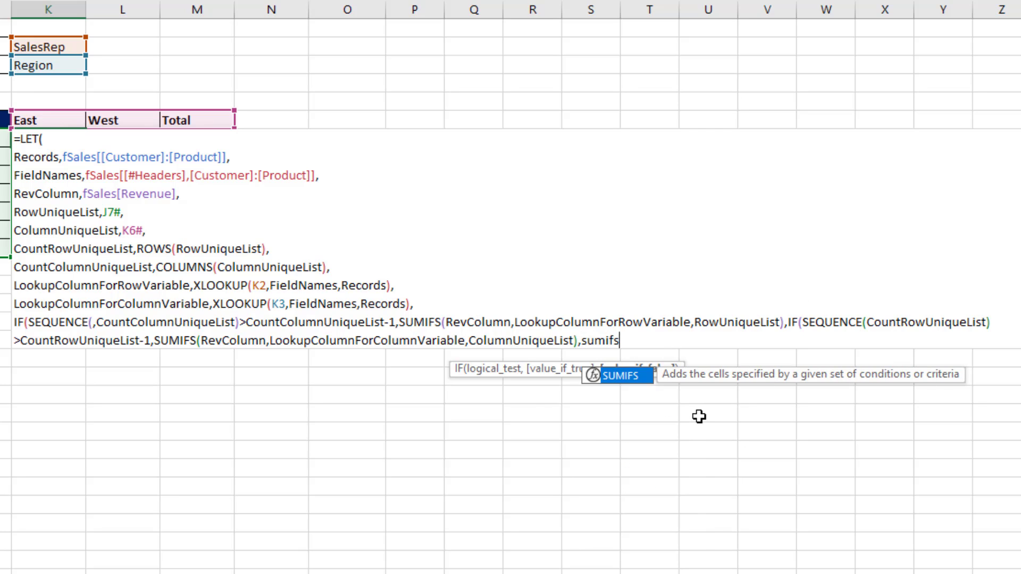
key(Tab)
text(RevColumn)
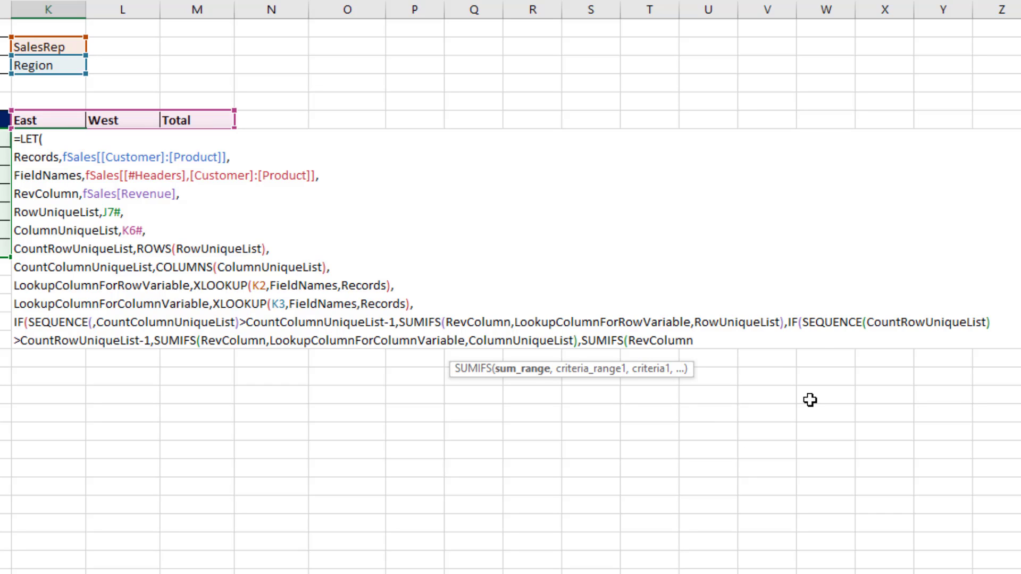
text(,LookupColumnForColumnVariable)
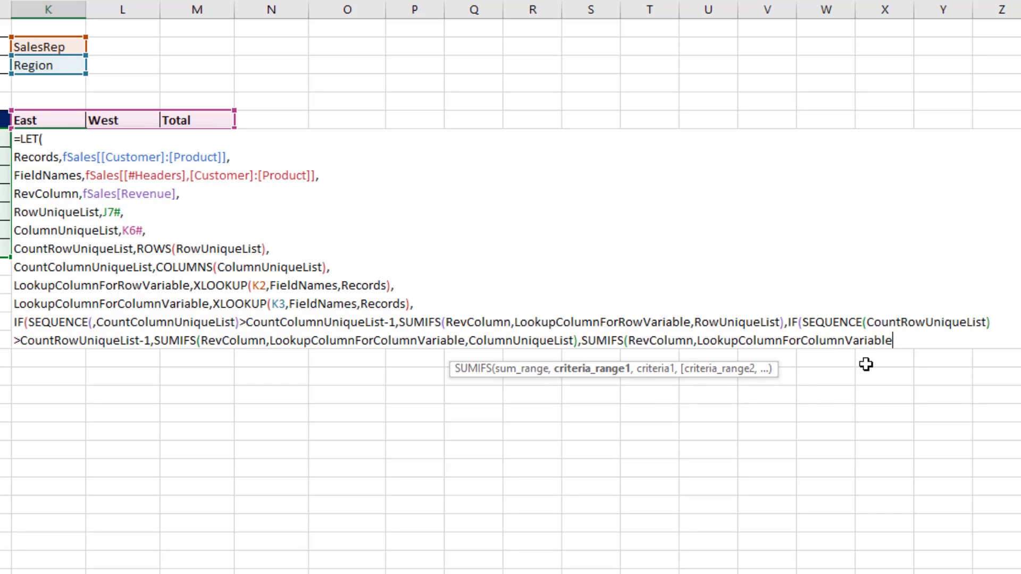
text(,)
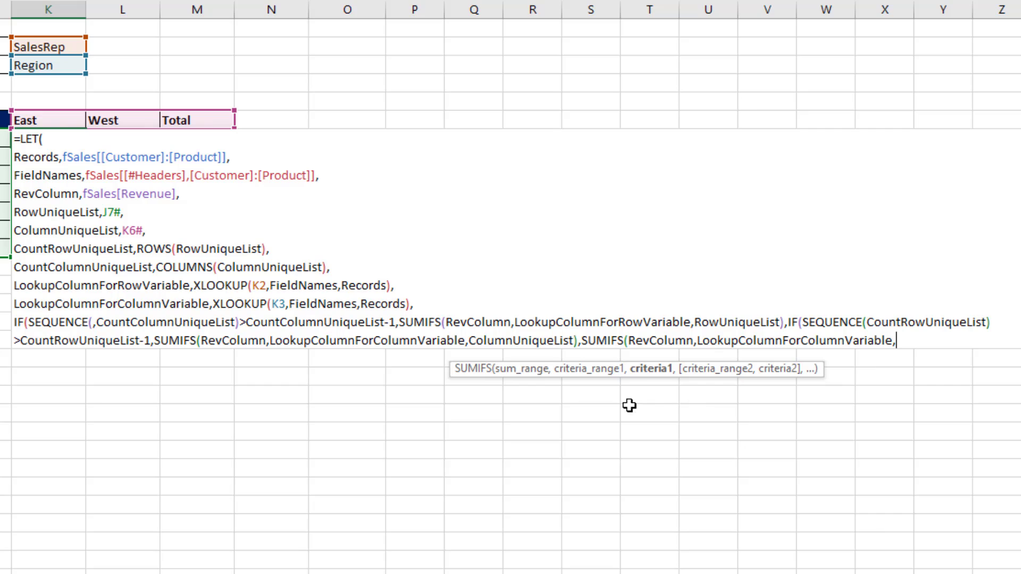
text(ColumnUniqueList)
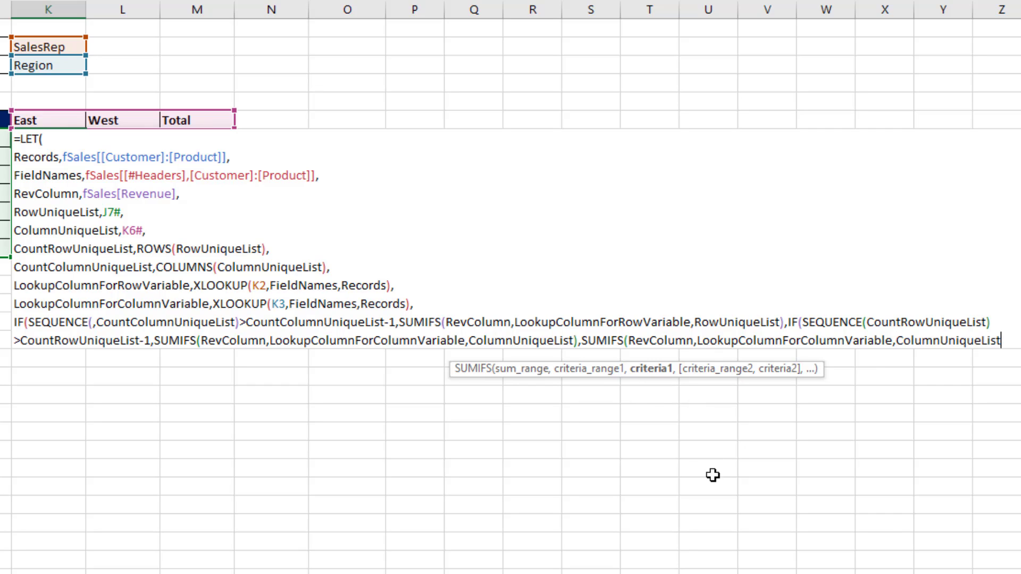
Add LookupColumnForRowVariable and RowUniqueList as the second criteria pair, close all functions, and enter the formula in K7
text(,)
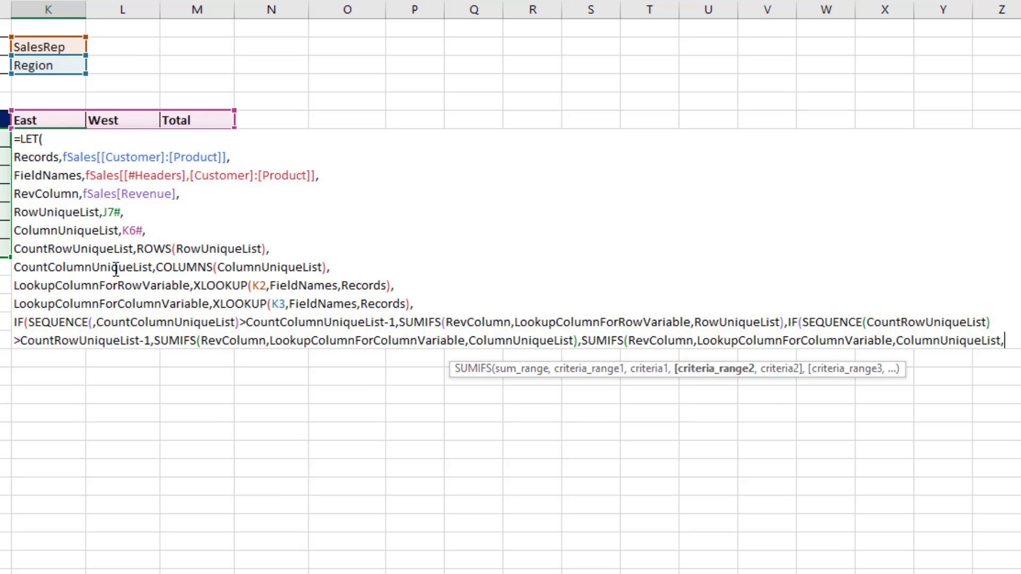
text(LookupColumnForRowVariable)
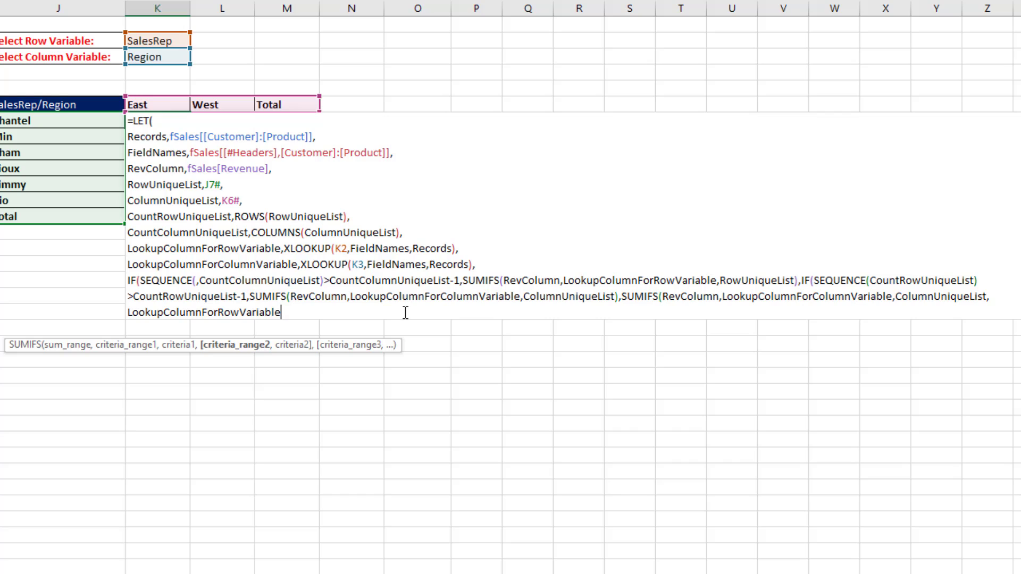
text(,)
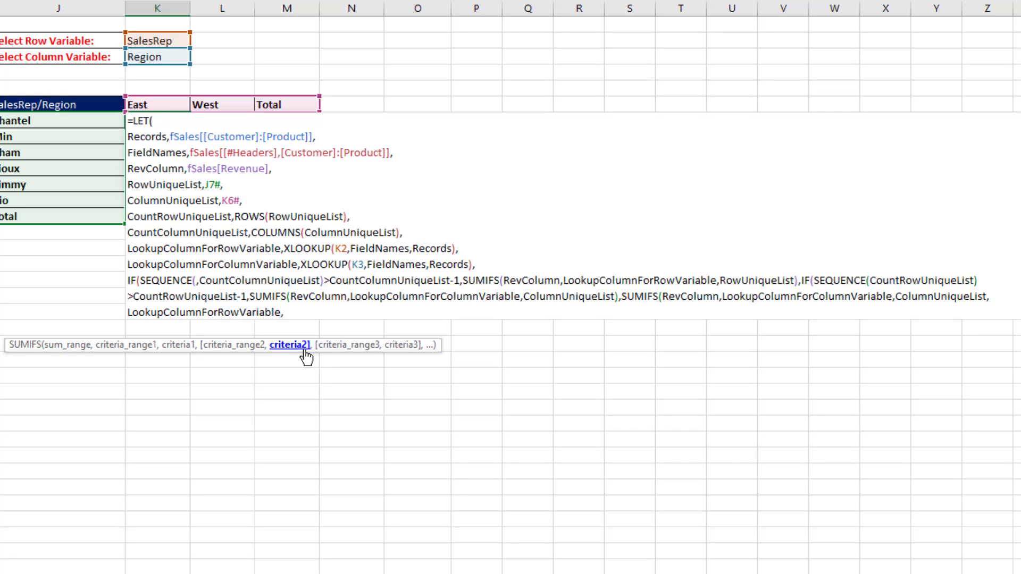
text(RowUniqueList)
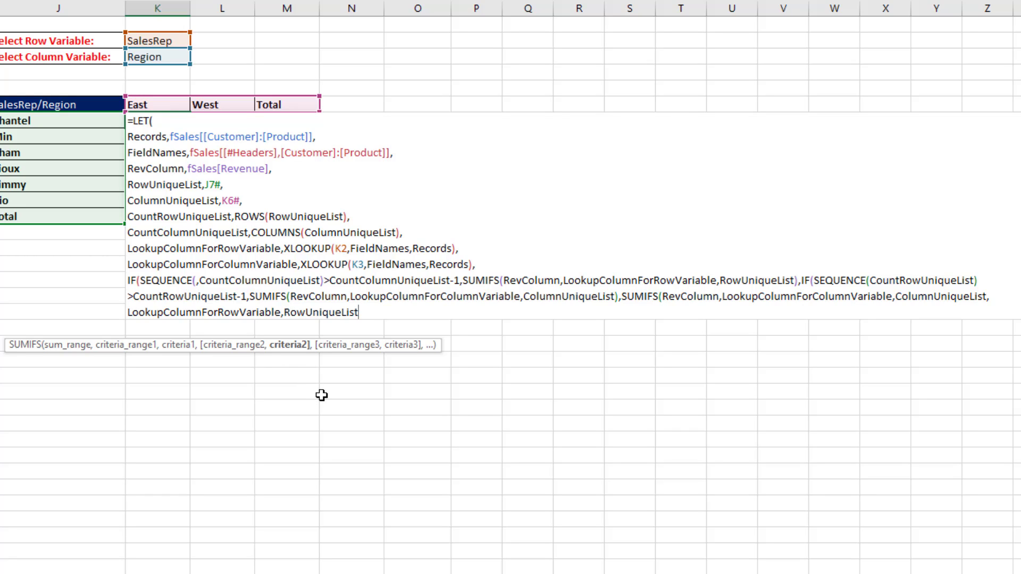
text()))
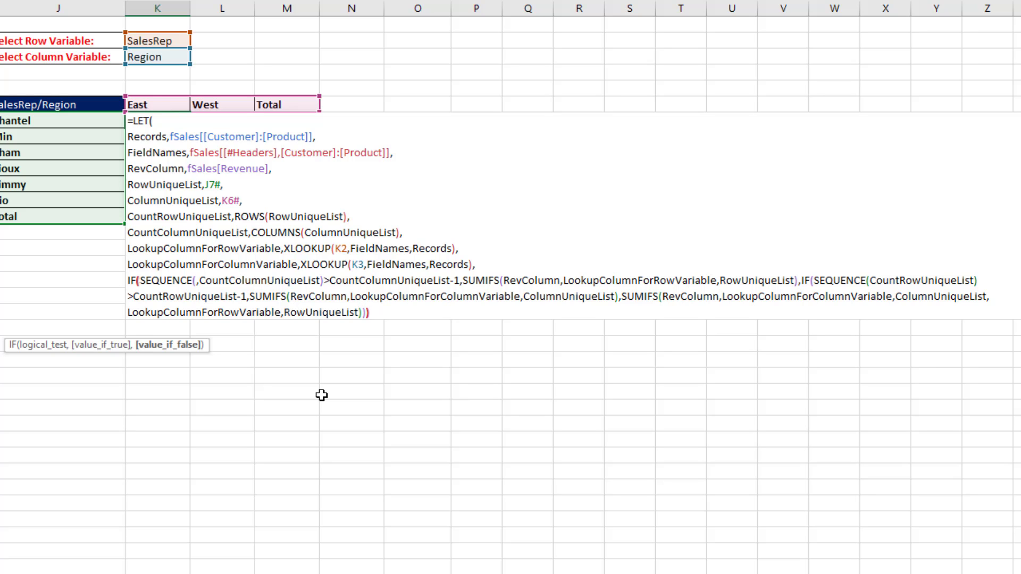
text()))
key(Return)
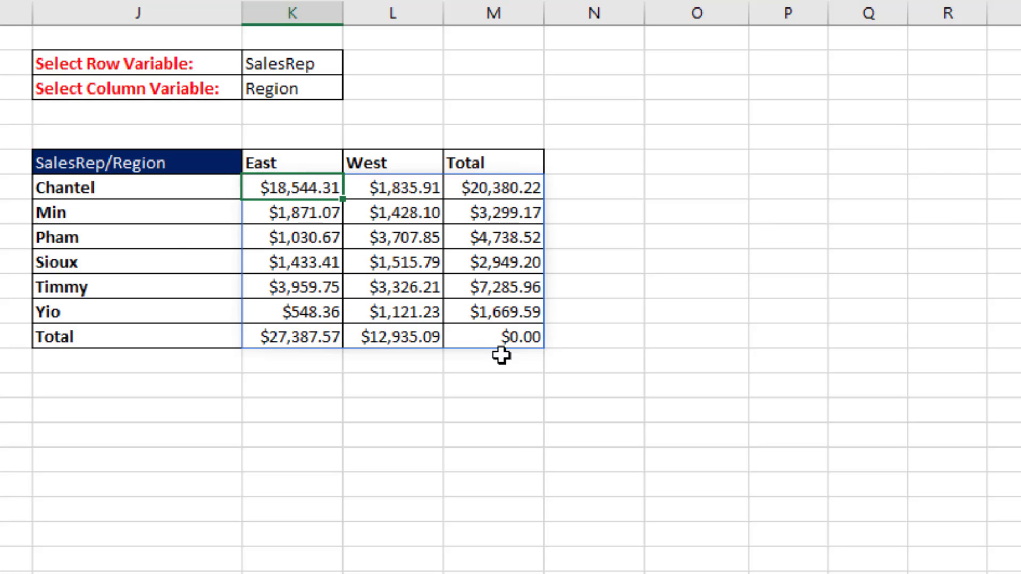
Reopen K7's formula and insert an outer IF before the existing one, with the logical test RowUniqueList&ColumnUniqueList="TotalTotal"
key(F2)
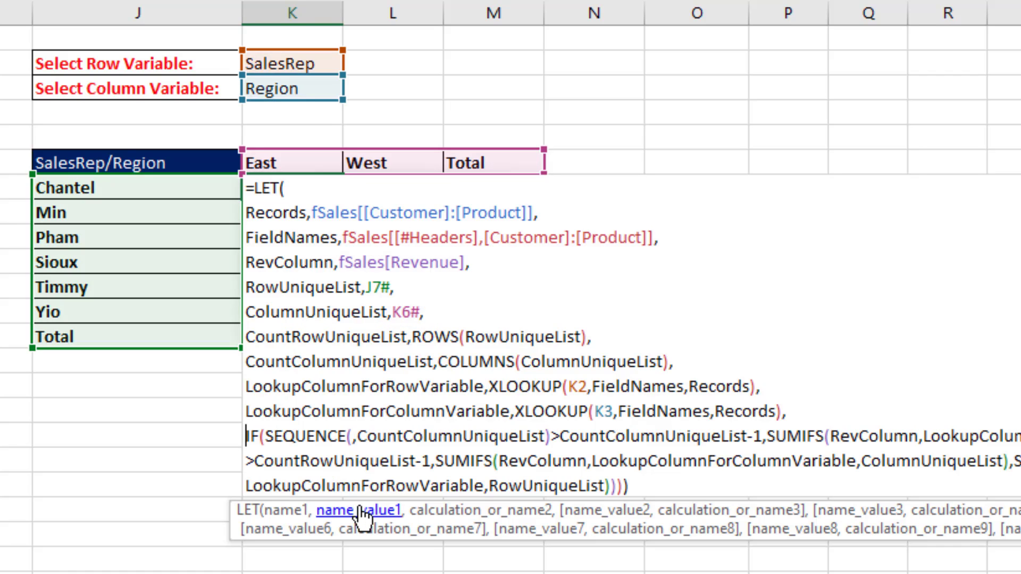
text(IF()
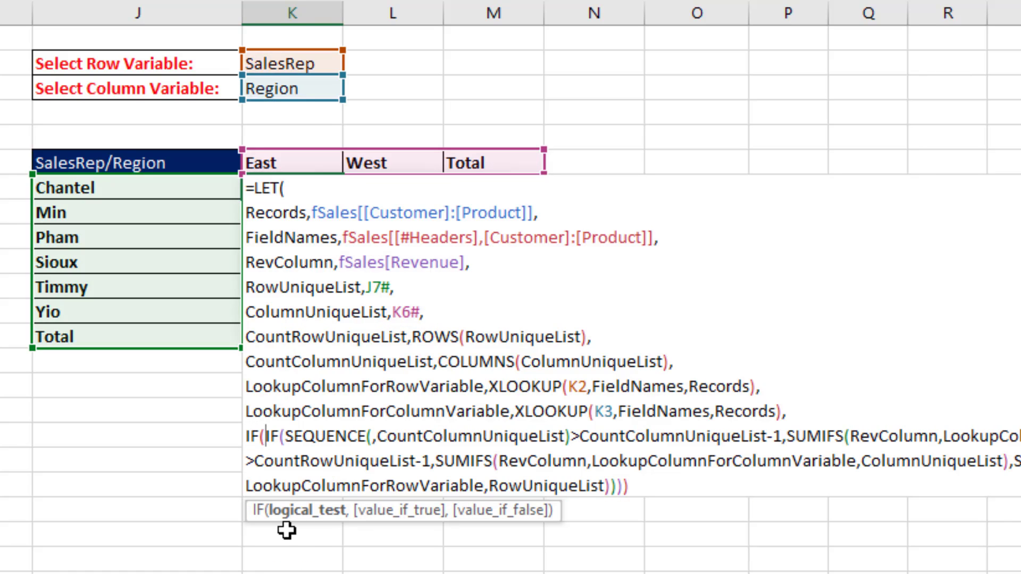
text(RowUniqueList&ColumnUniqueList,)
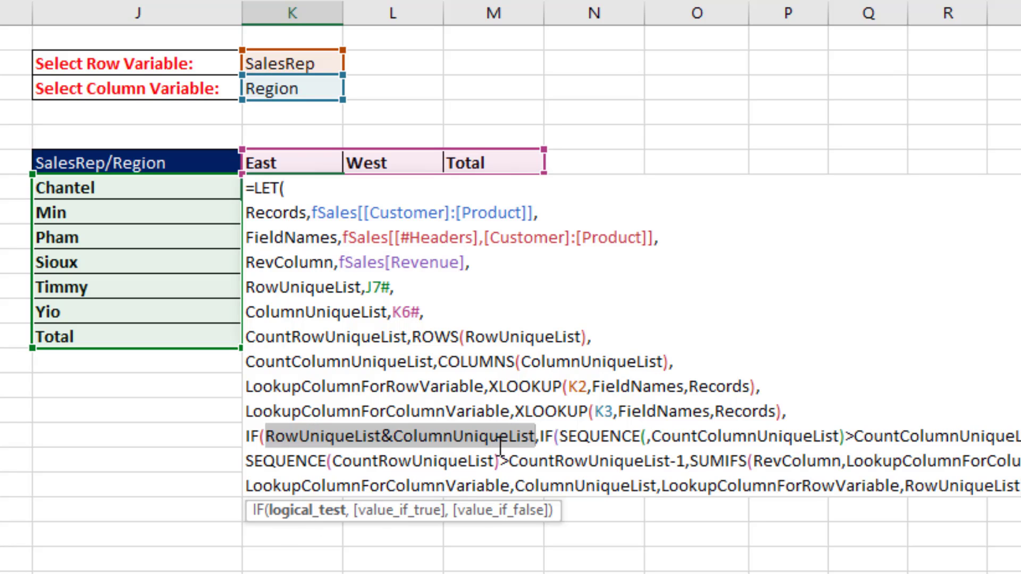
text(=)
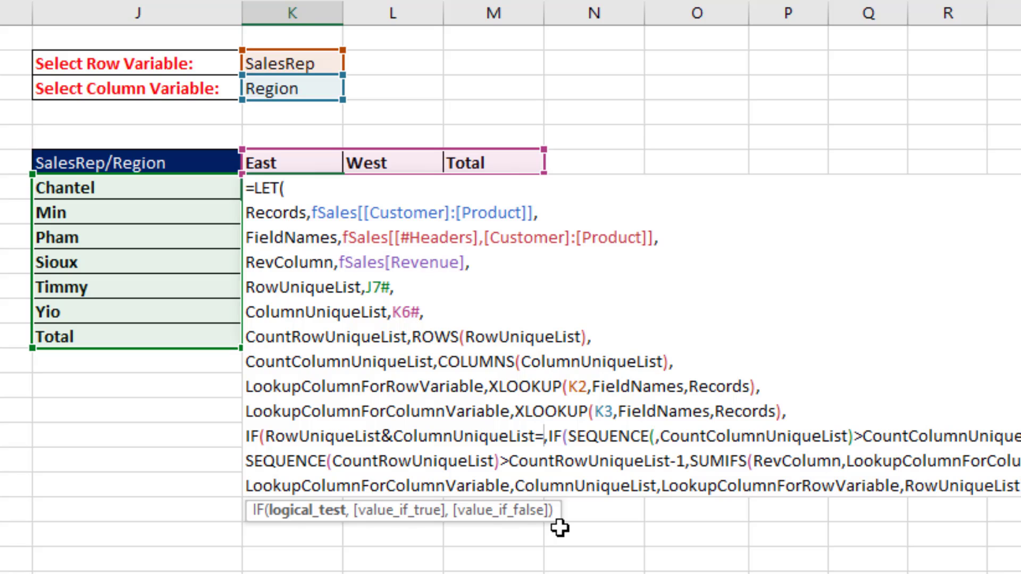
text(")
text(TotalTo)
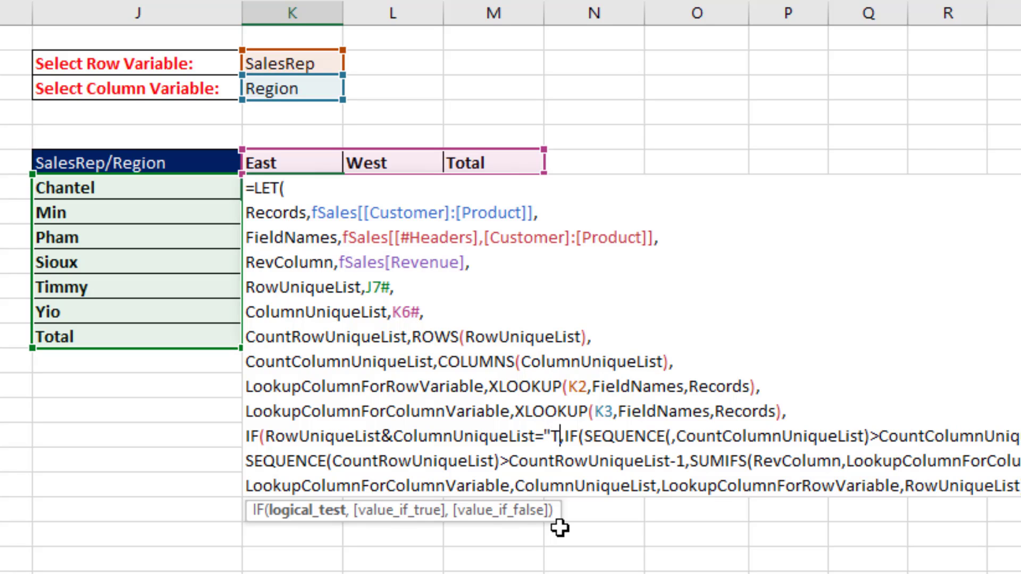
text(tal")
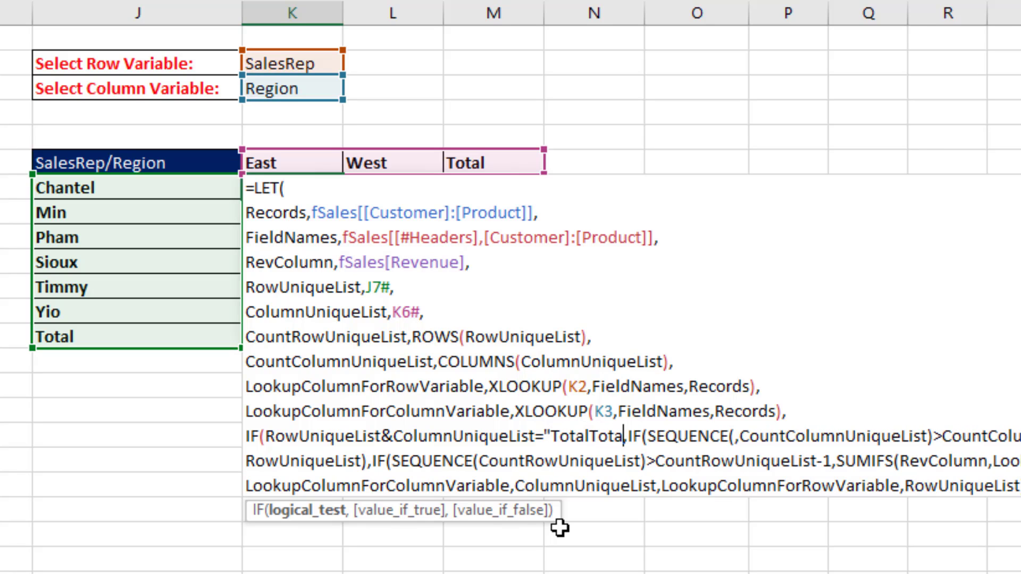
key(Right)
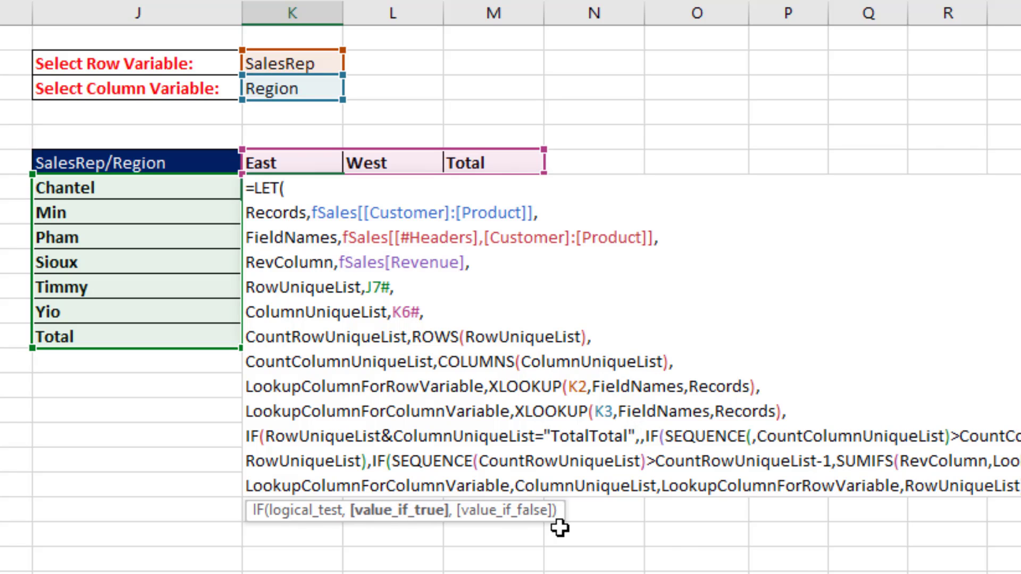
Insert SUM(RevColumn) as the value if true of the outer IF in K7's formula
text(sum()
double_click(290, 262)
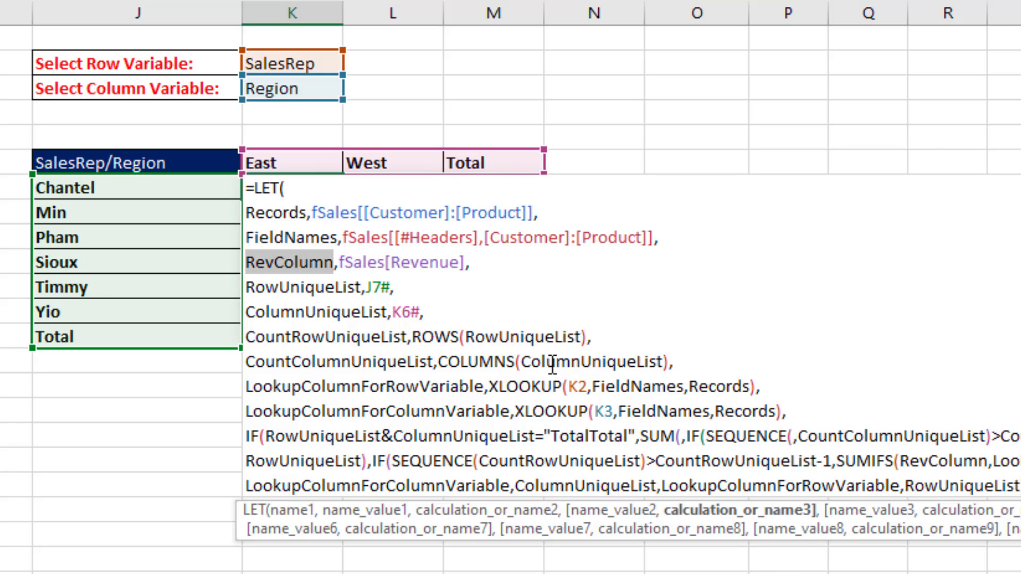
click(681, 436)
text(RevColumn)
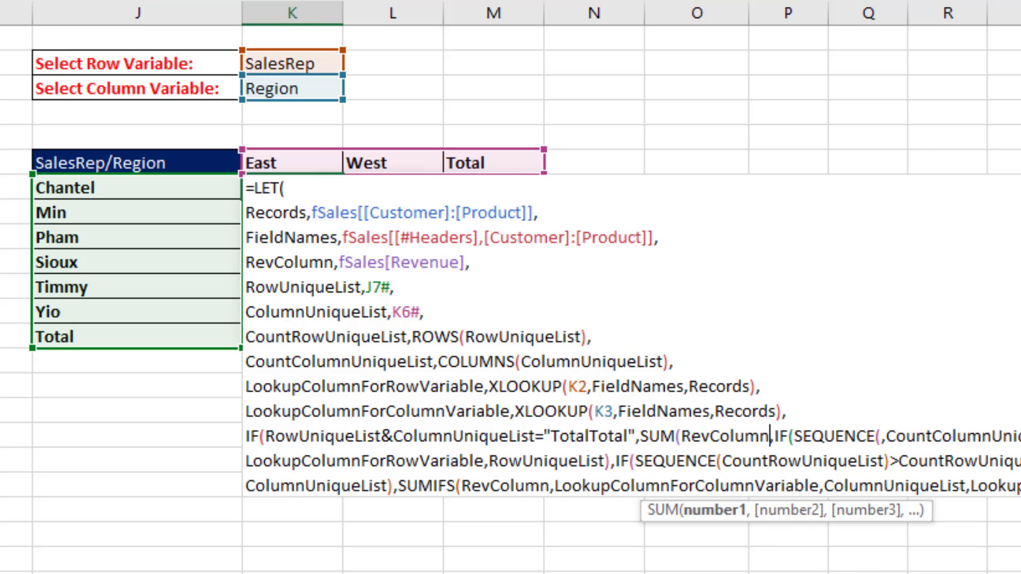
text())
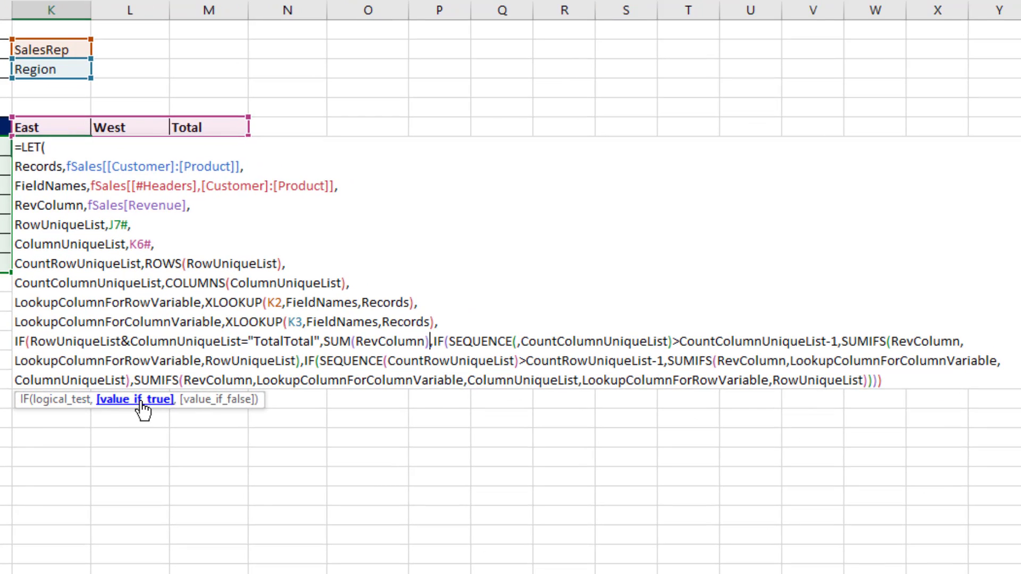
Check the outer IF's value-if-true and value-if-false arguments, add the missing final closing parenthesis, and enter the formula in K7
click(169, 412)
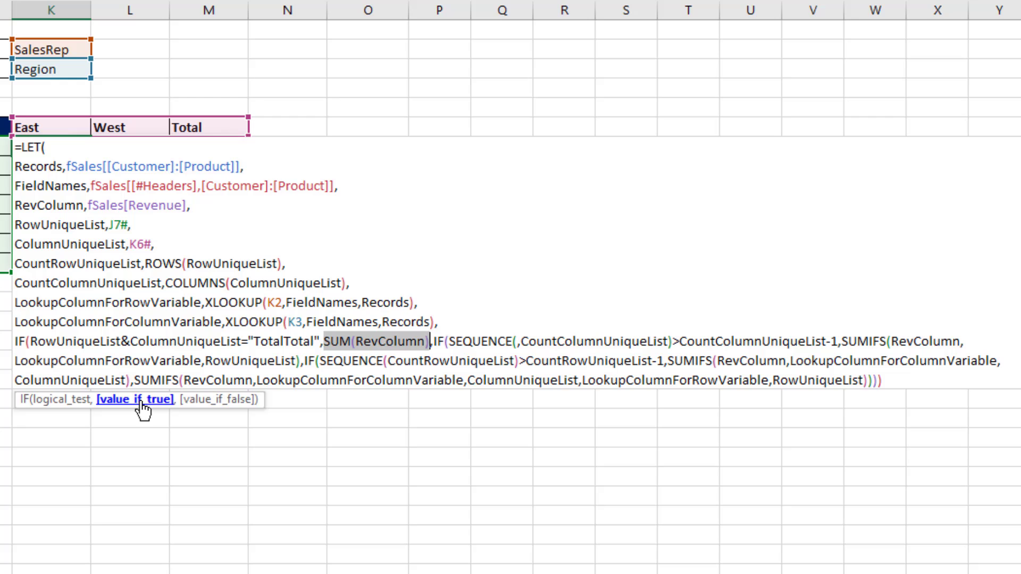
click(207, 400)
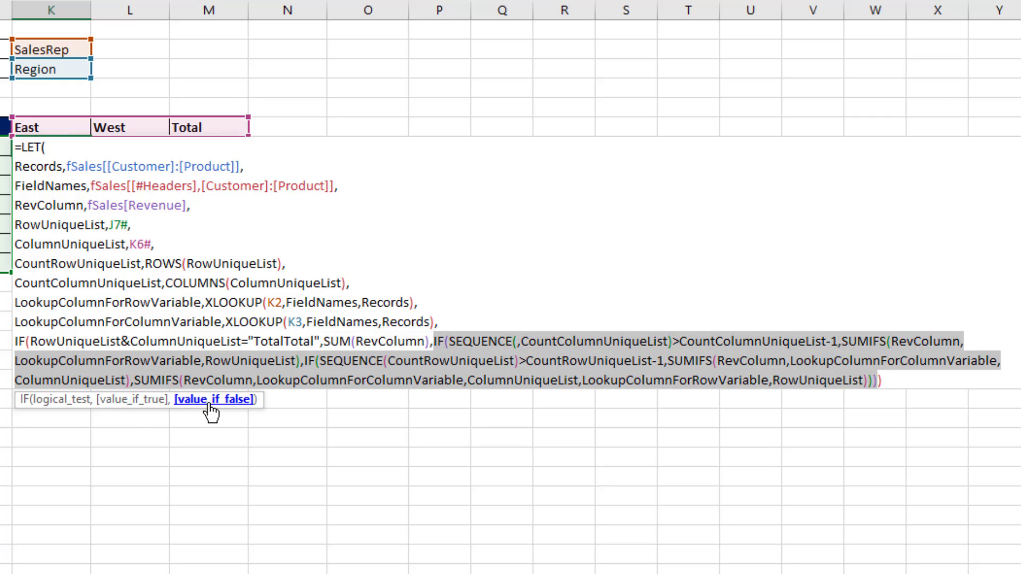
click(896, 381)
text())
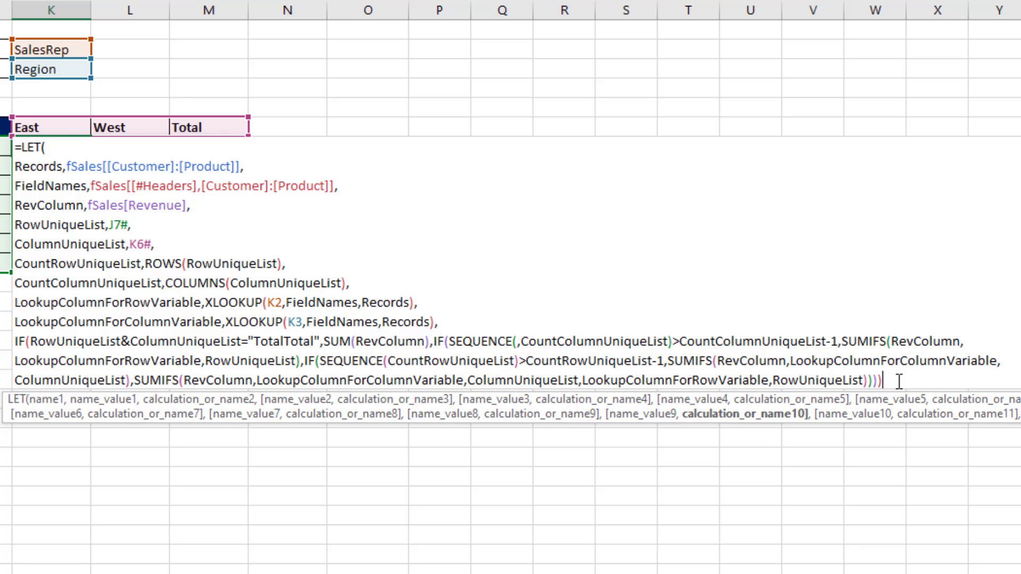
key(Return)
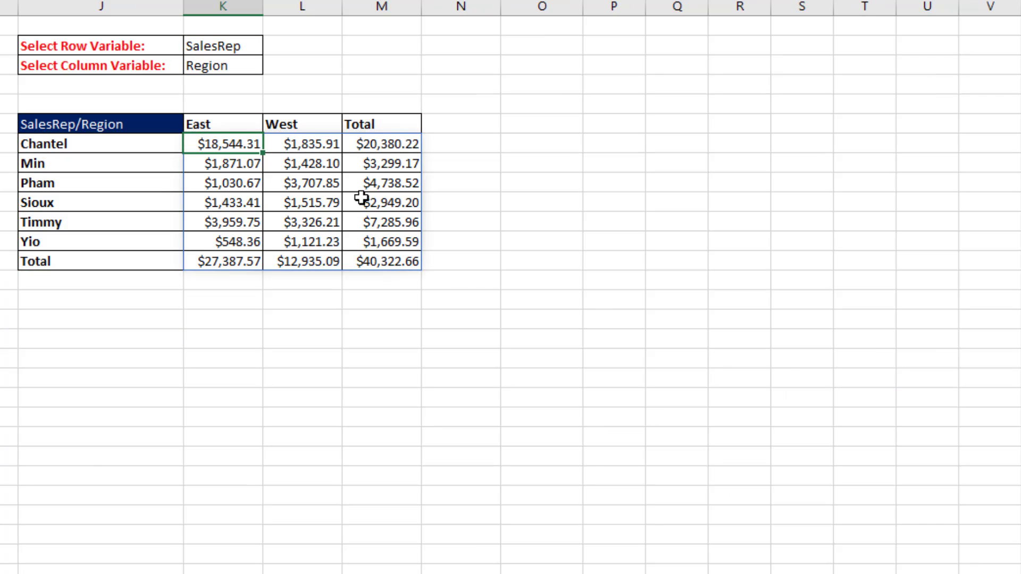
Test the report by choosing Customer as the row variable in K2 and Product as the column variable in K3
click(258, 46)
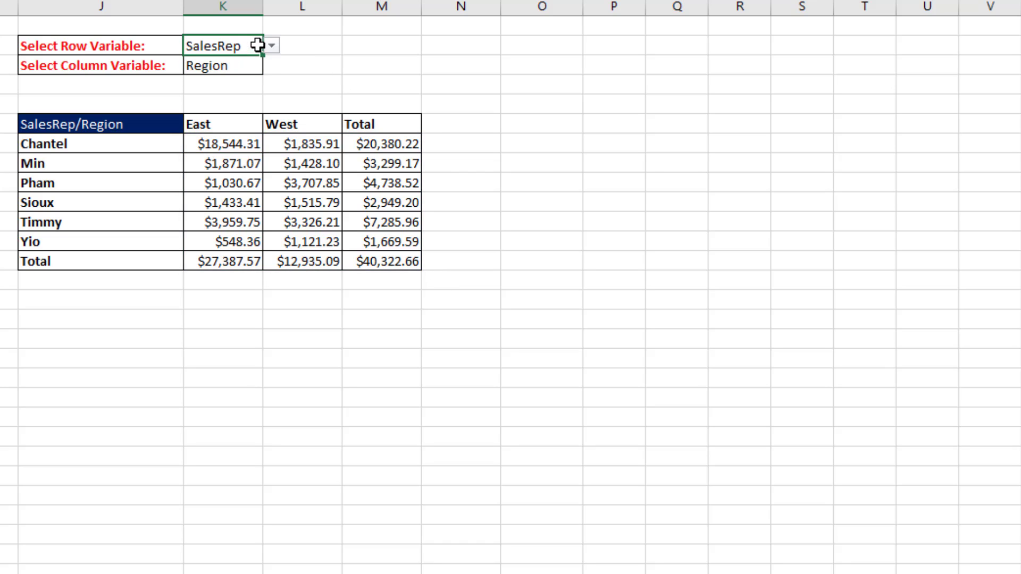
click(271, 46)
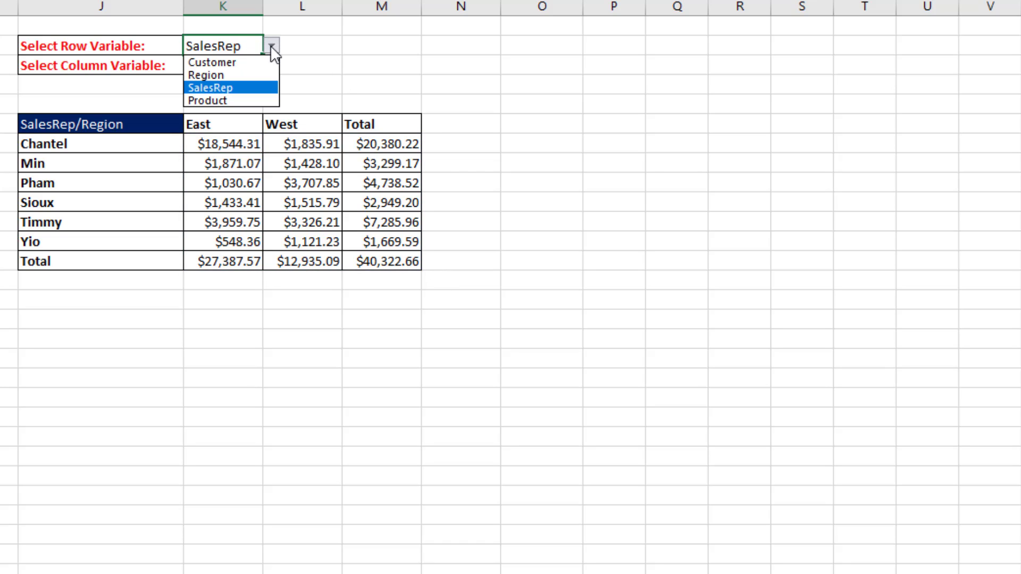
click(246, 59)
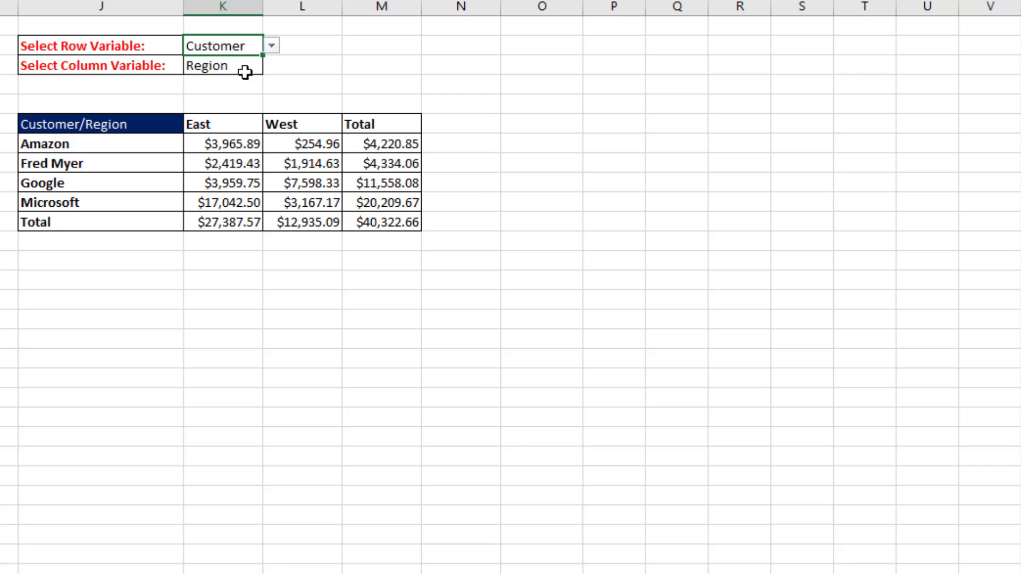
click(247, 66)
click(272, 65)
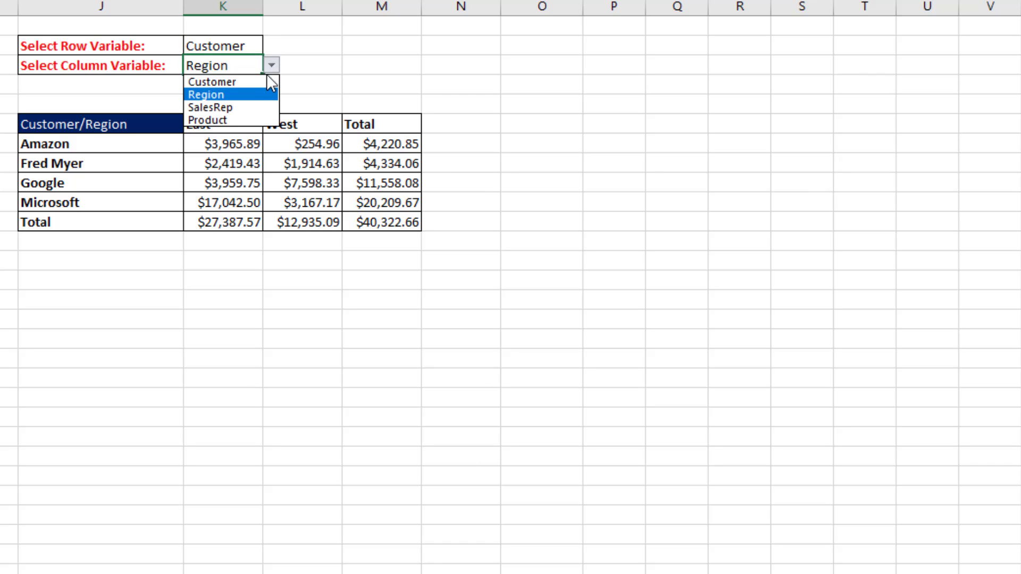
click(232, 118)
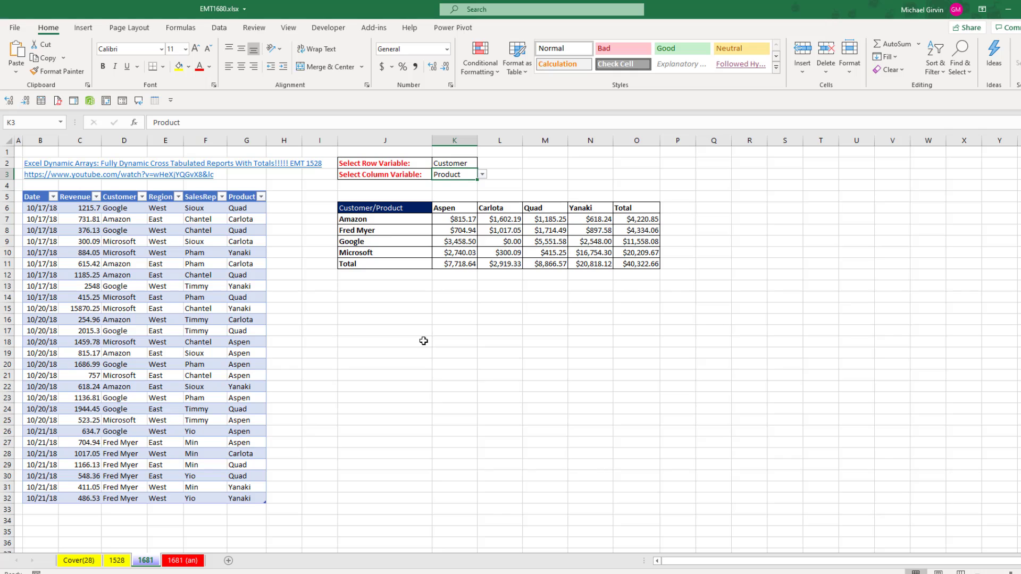
Change the row variable in K2 to Region
click(458, 163)
click(482, 163)
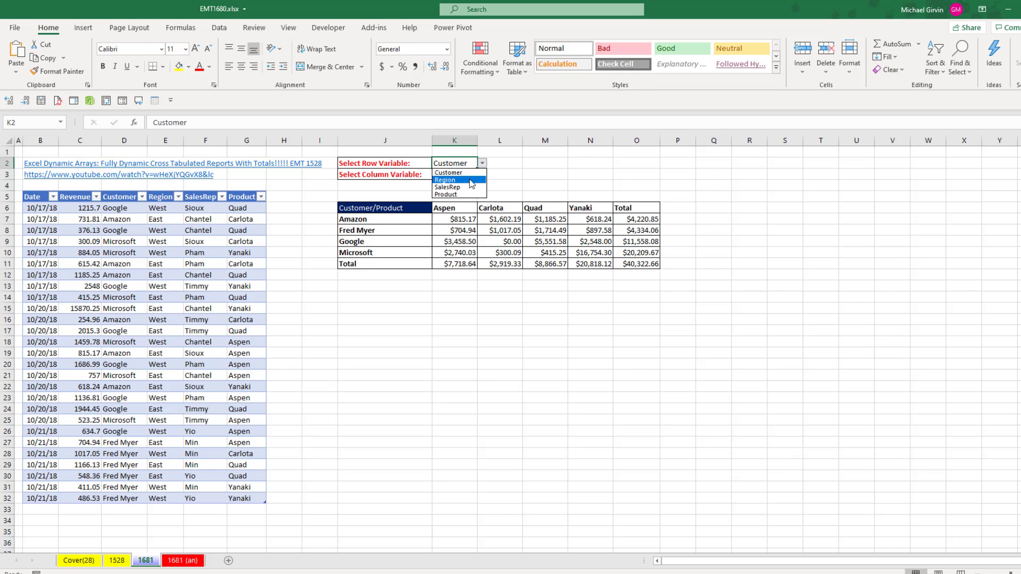
click(471, 181)
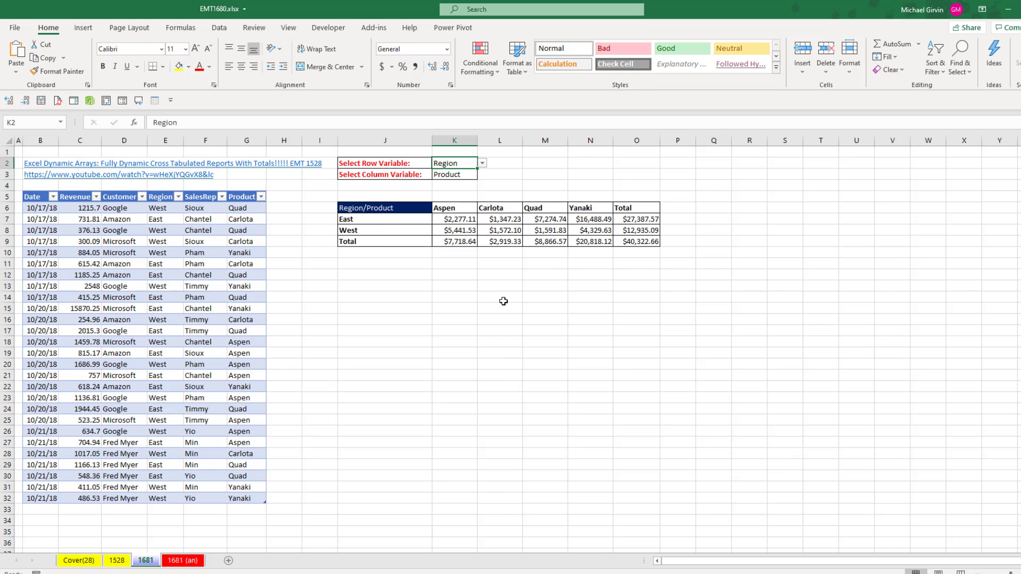
Open K7's finished LET formula for review and move the function hint clear of it
double_click(459, 220)
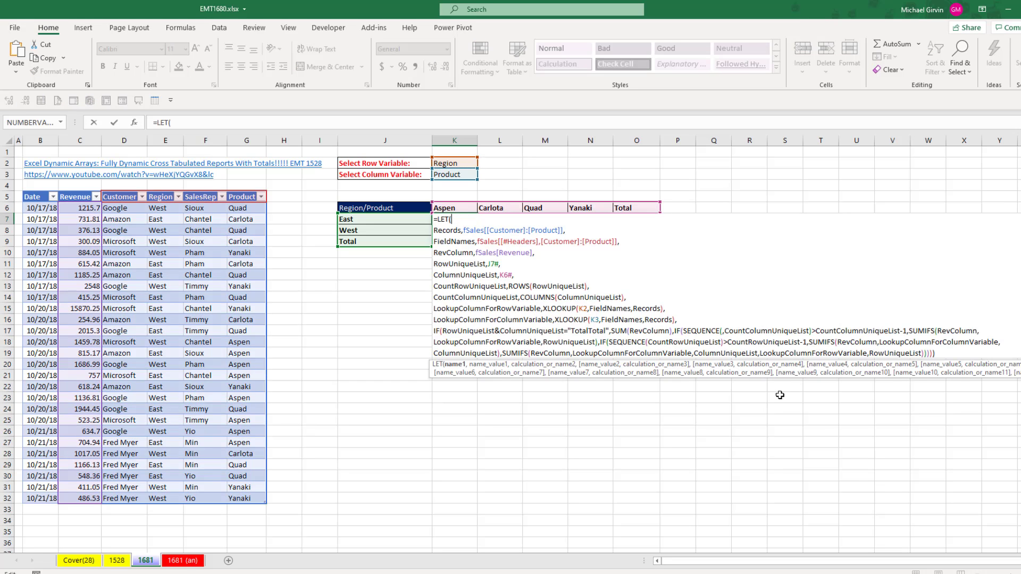
drag(960, 376, 833, 400)
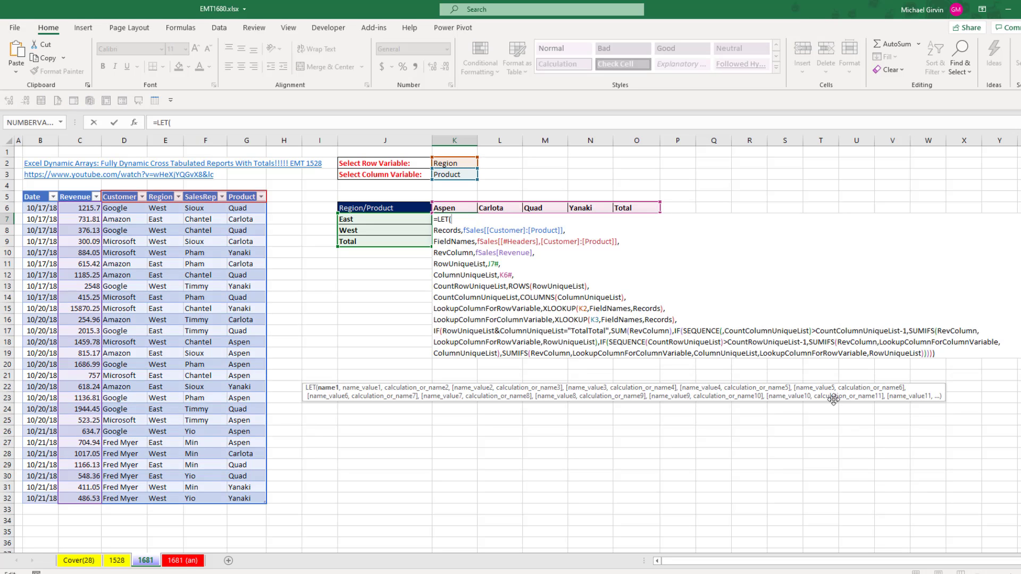